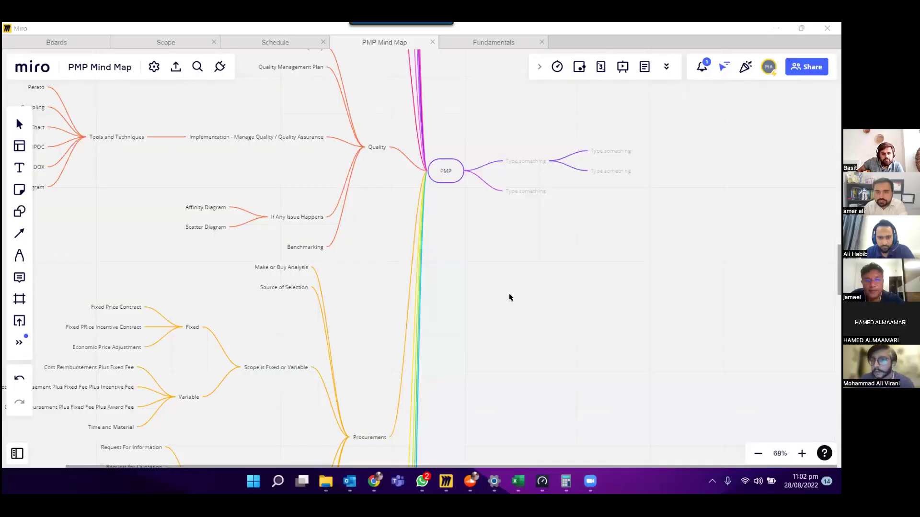
Look over the mind map's branches from the central PMP node up to the Fundamentals branch at its upper end
scroll(492, 321, up, 2)
scroll(515, 235, up, 4)
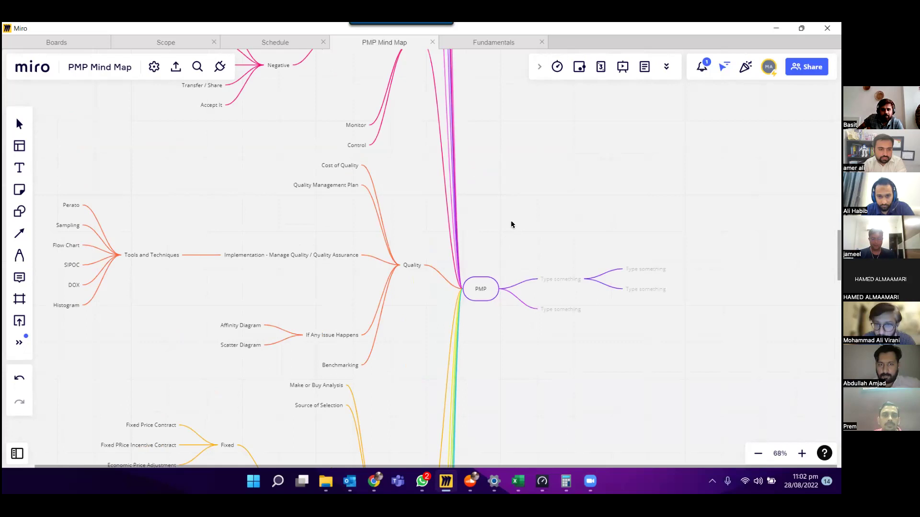
scroll(518, 271, up, 5)
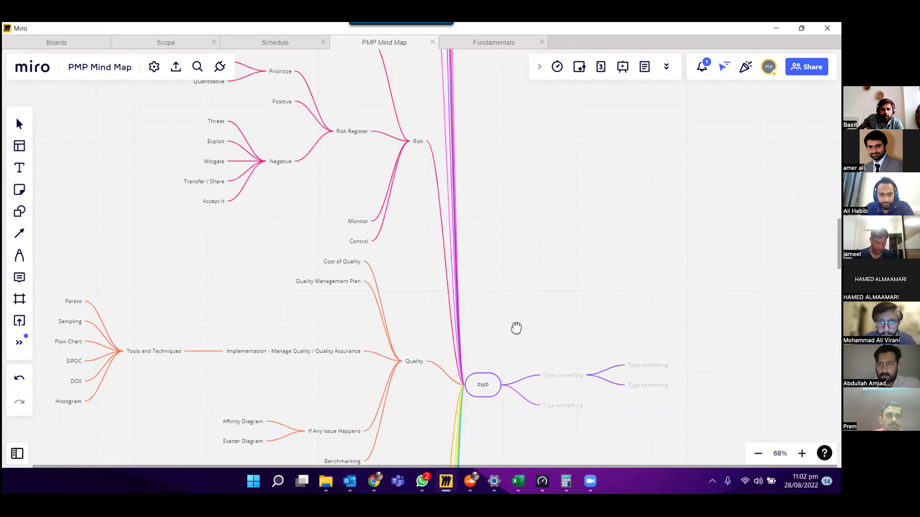
scroll(520, 221, up, 15)
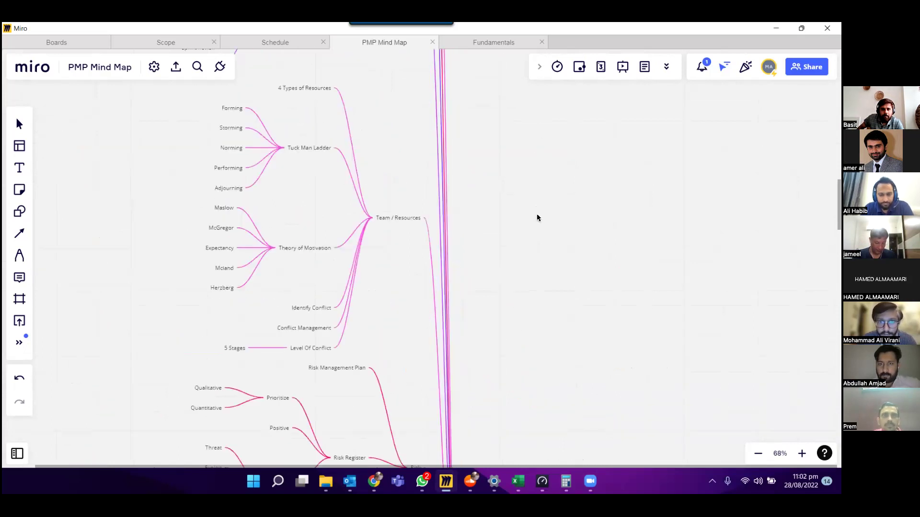
scroll(536, 216, up, 2)
scroll(548, 181, down, 4)
scroll(549, 185, up, 5)
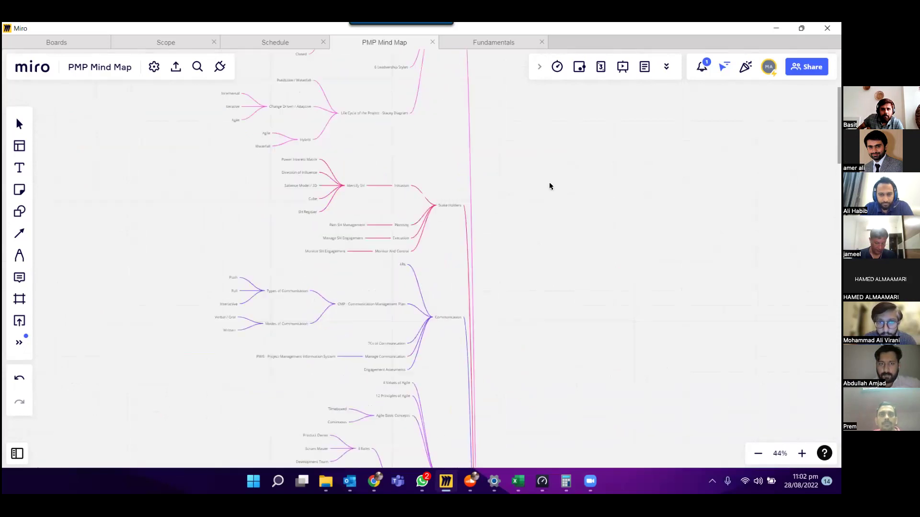
scroll(550, 203, up, 3)
scroll(550, 209, down, 1)
scroll(547, 240, down, 1)
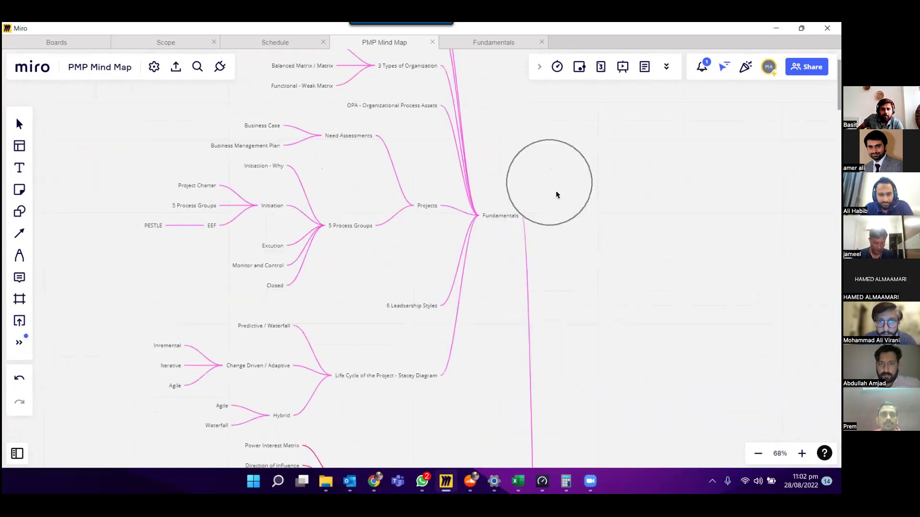
scroll(421, 164, up, 4)
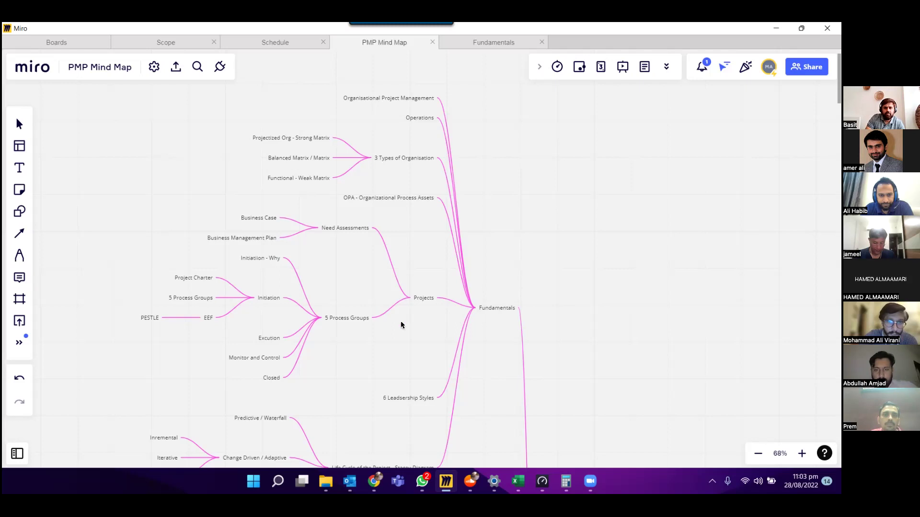
Review the Fundamentals branch, from the organisation types and project process groups to the project life cycle topics
scroll(420, 315, down, 1)
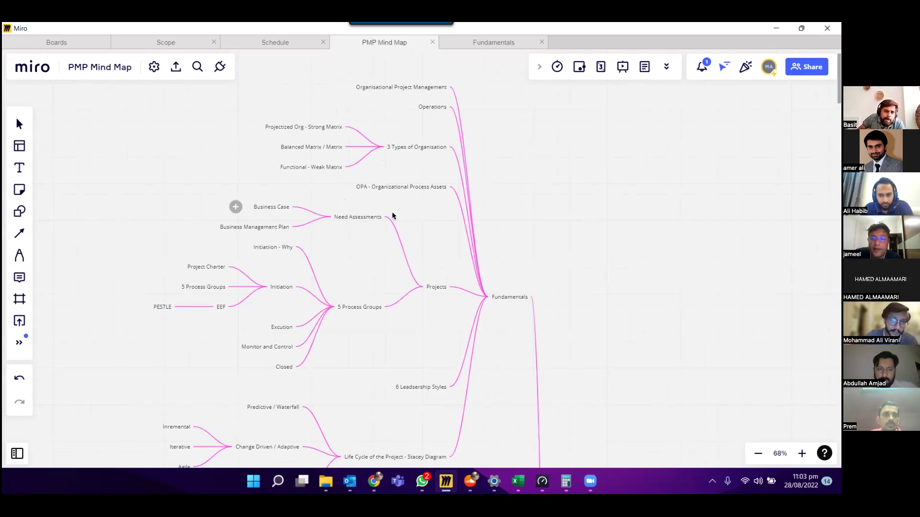
scroll(371, 218, down, 3)
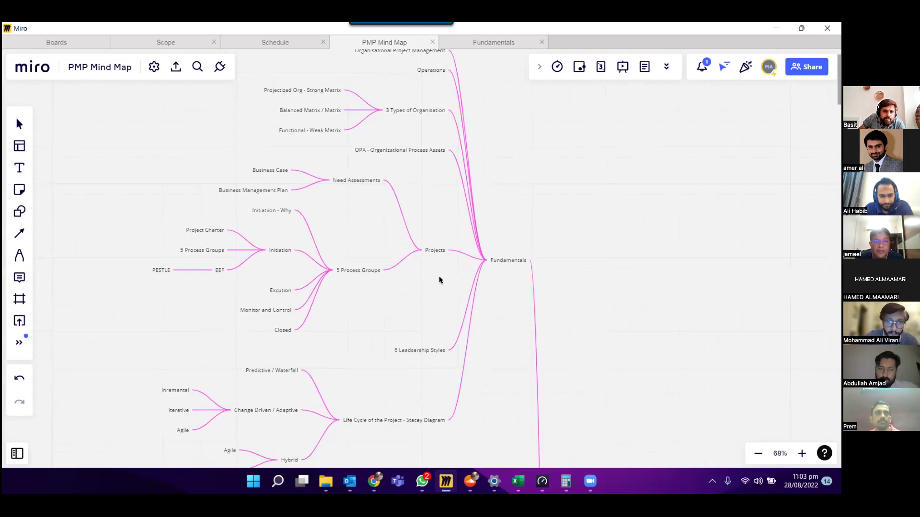
scroll(439, 253, down, 1)
scroll(440, 254, down, 1)
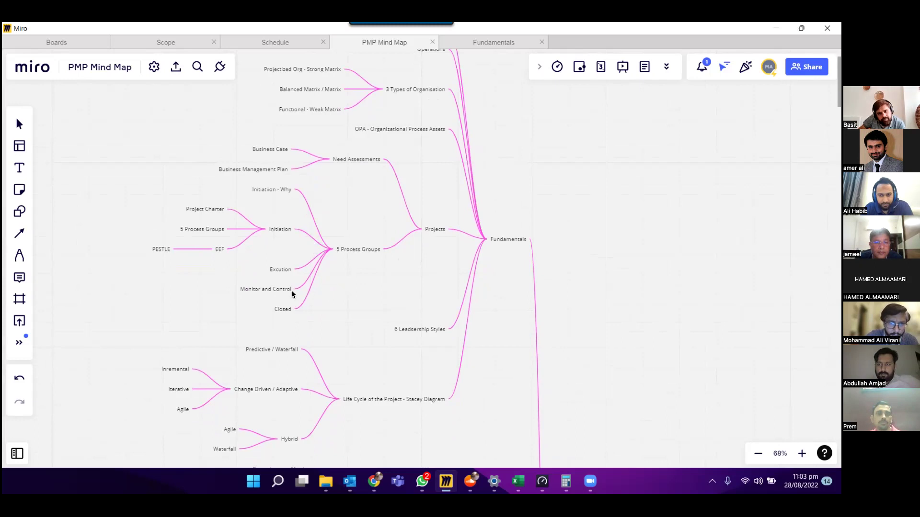
scroll(391, 250, down, 3)
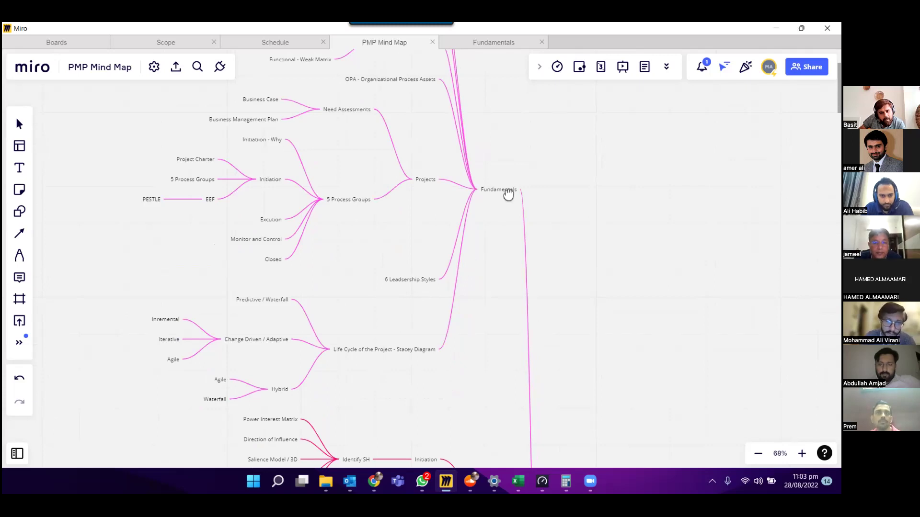
scroll(515, 177, down, 2)
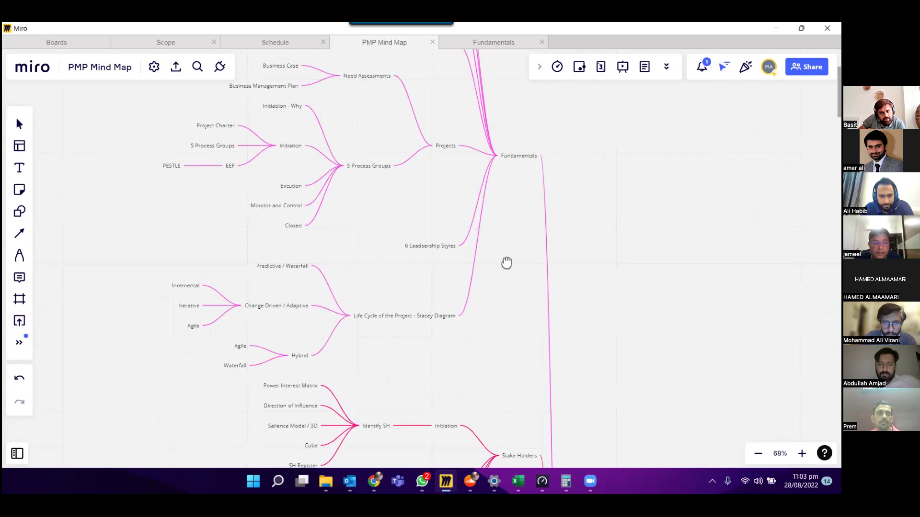
scroll(507, 263, down, 3)
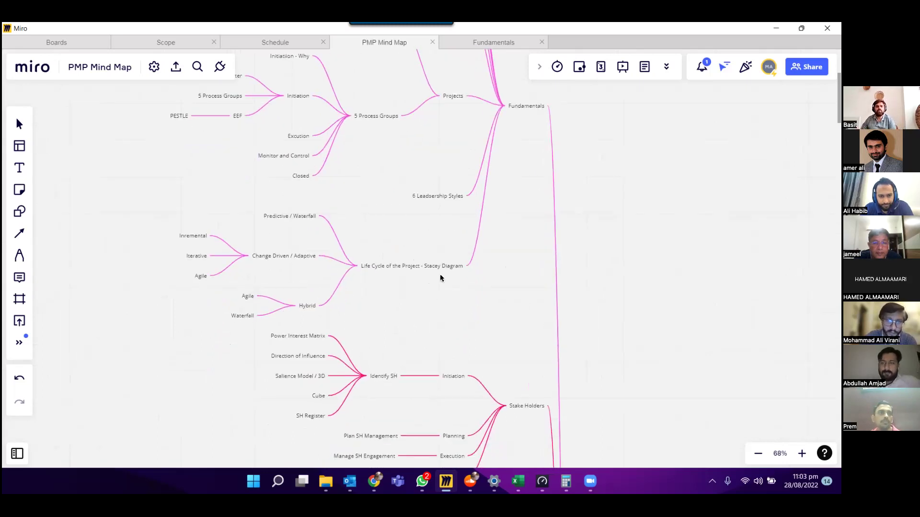
scroll(286, 236, left, 2)
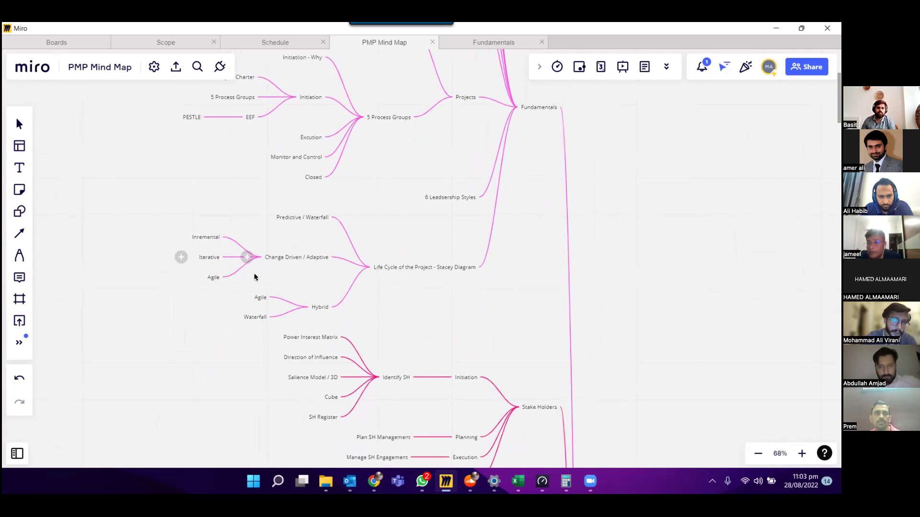
scroll(318, 254, down, 2)
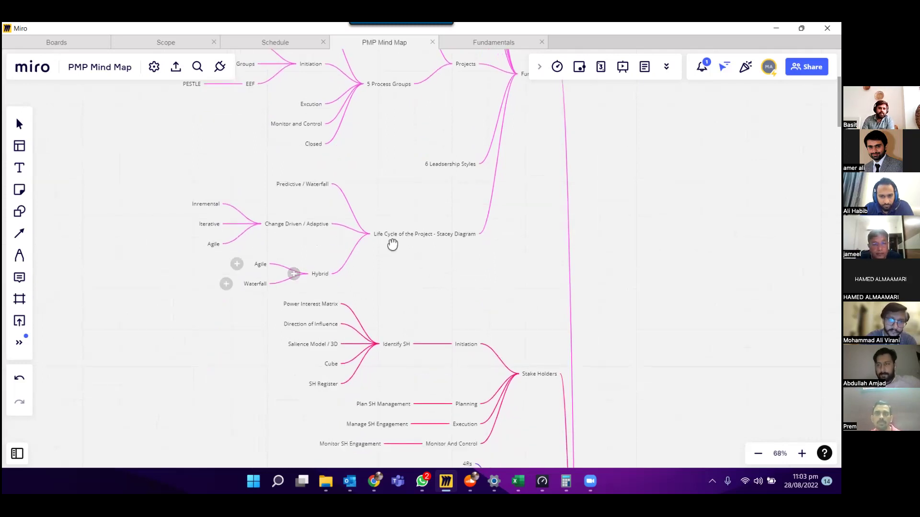
Examine the Stake Holders branch and the Communication branch, including the communication management plan's types and modes
scroll(378, 212, right, 4)
scroll(378, 212, down, 5)
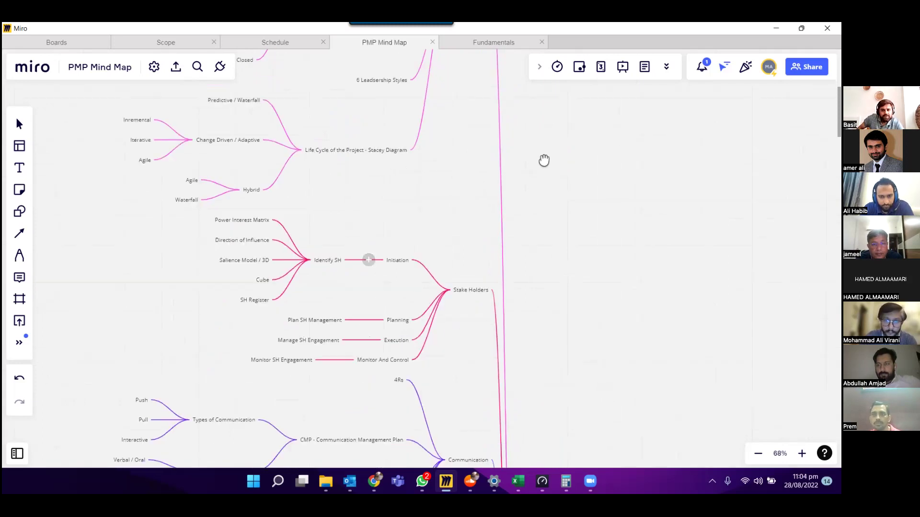
scroll(449, 228, down, 5)
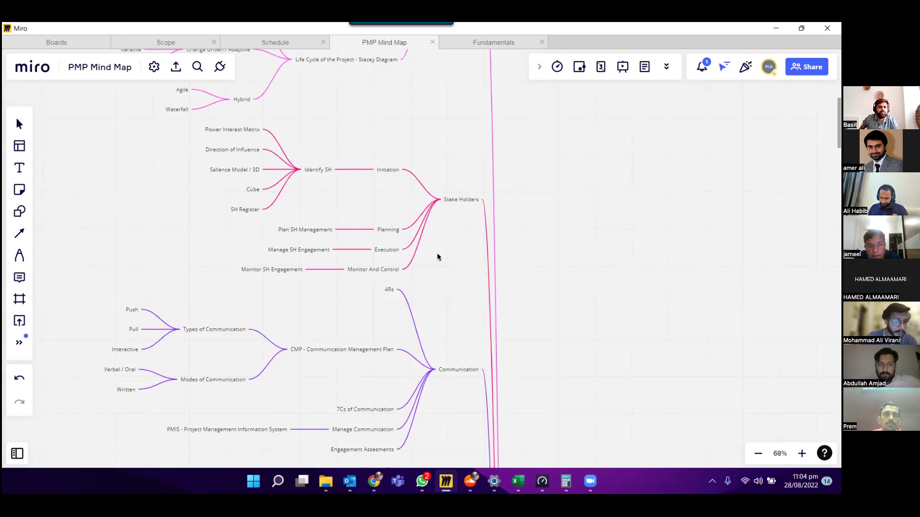
scroll(378, 236, down, 1)
scroll(364, 231, down, 1)
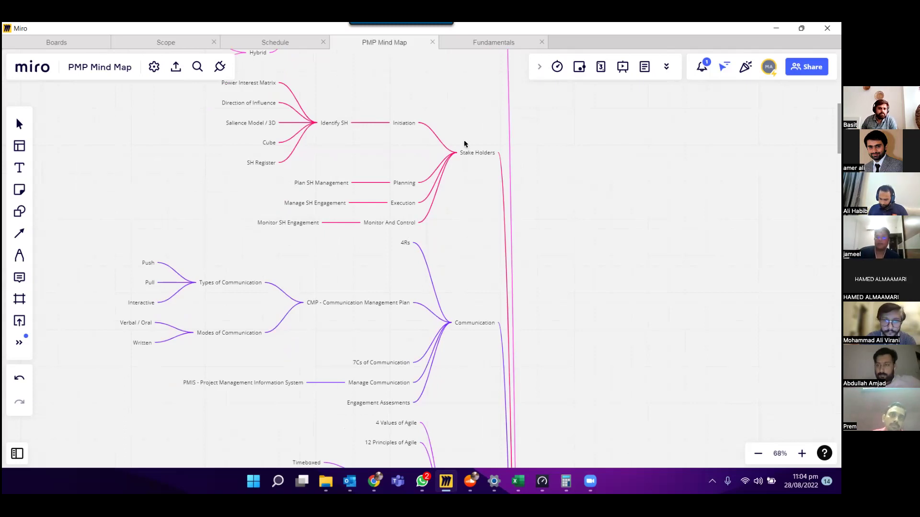
scroll(464, 144, down, 5)
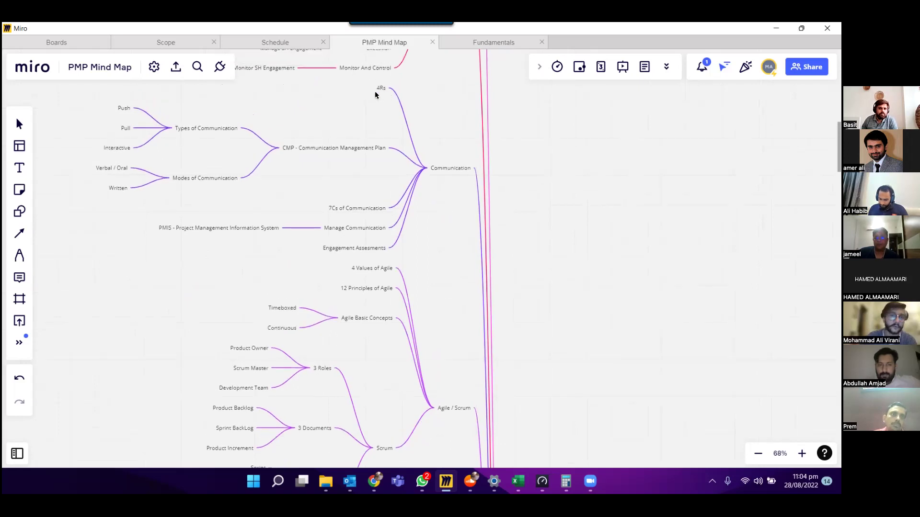
mouse_move(376, 101)
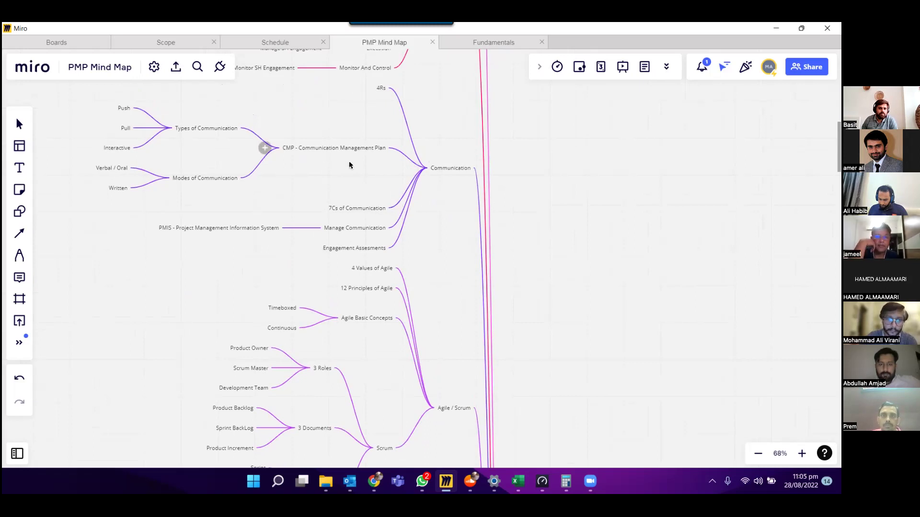
scroll(394, 168, left, 5)
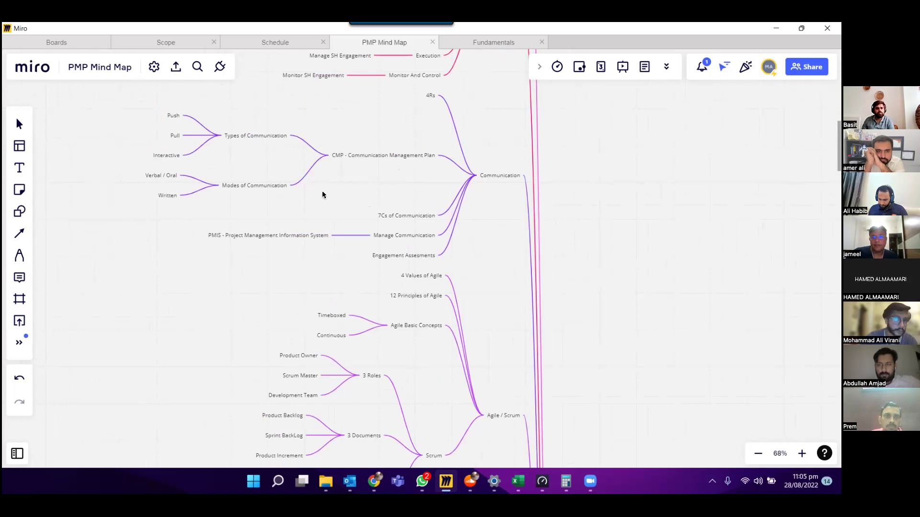
scroll(332, 181, down, 2)
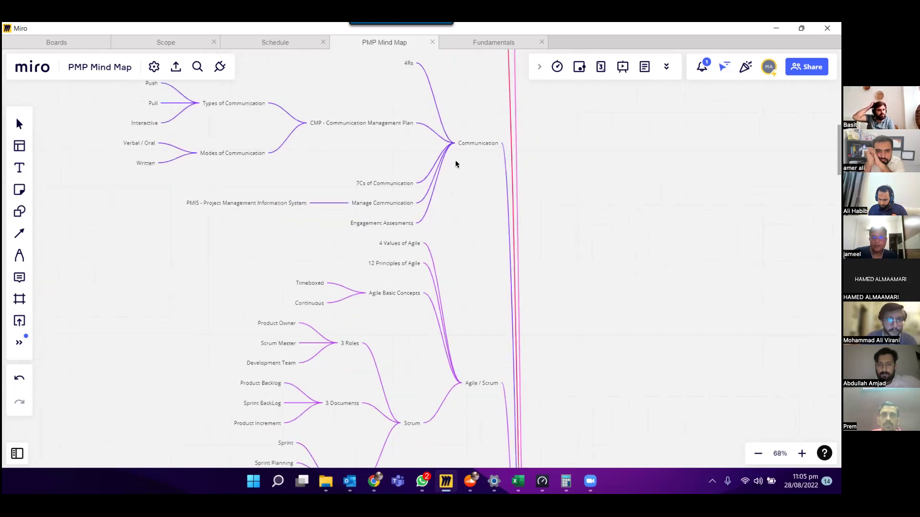
scroll(455, 160, down, 2)
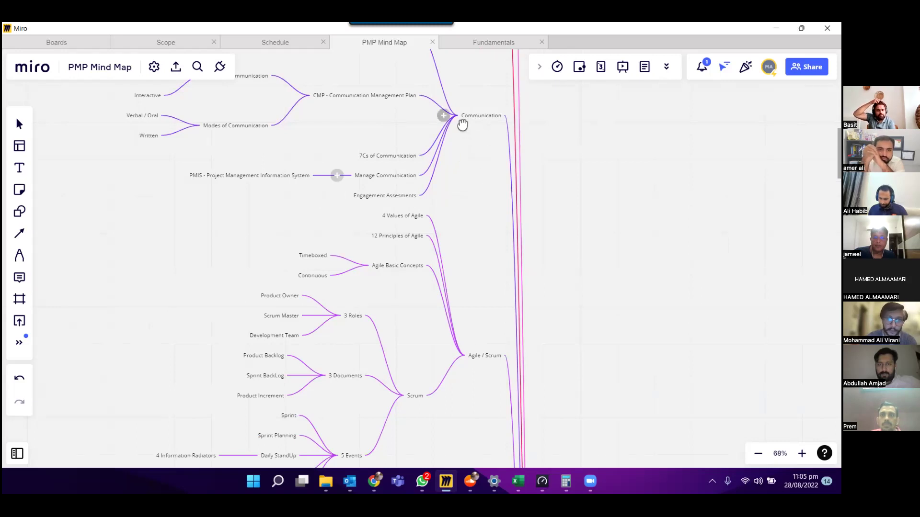
Examine the Agile / Scrum branch, covering its values, principles, basic concepts and the Scrum roles, documents and events
scroll(447, 210, down, 3)
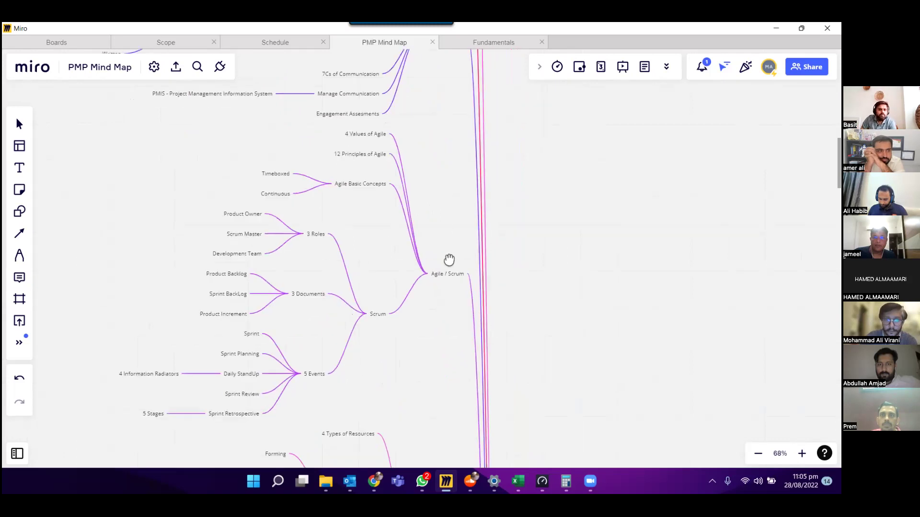
scroll(449, 273, down, 1)
scroll(448, 252, up, 4)
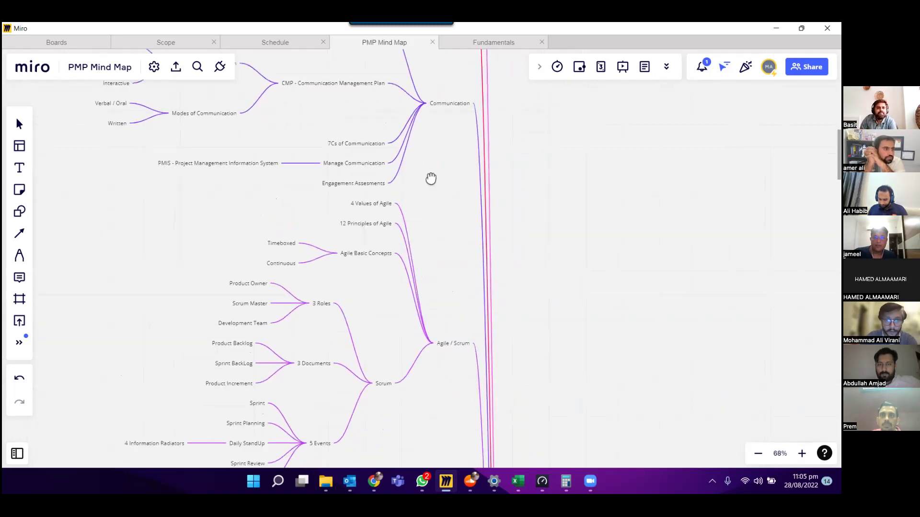
scroll(431, 179, down, 4)
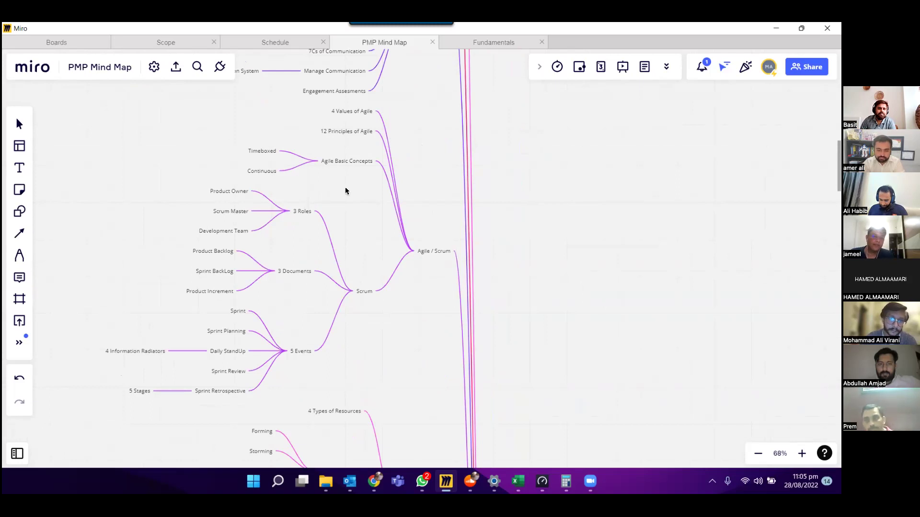
scroll(355, 165, down, 2)
scroll(395, 237, down, 1)
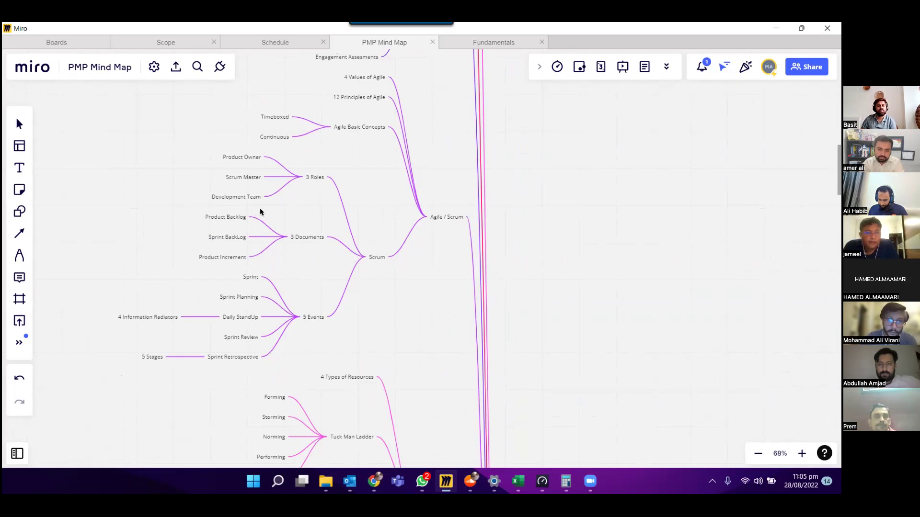
scroll(311, 242, down, 2)
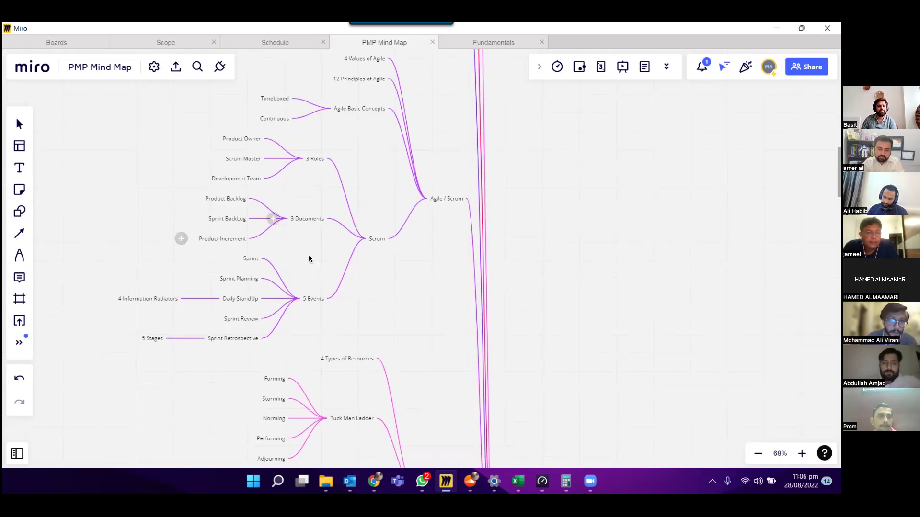
scroll(380, 289, down, 6)
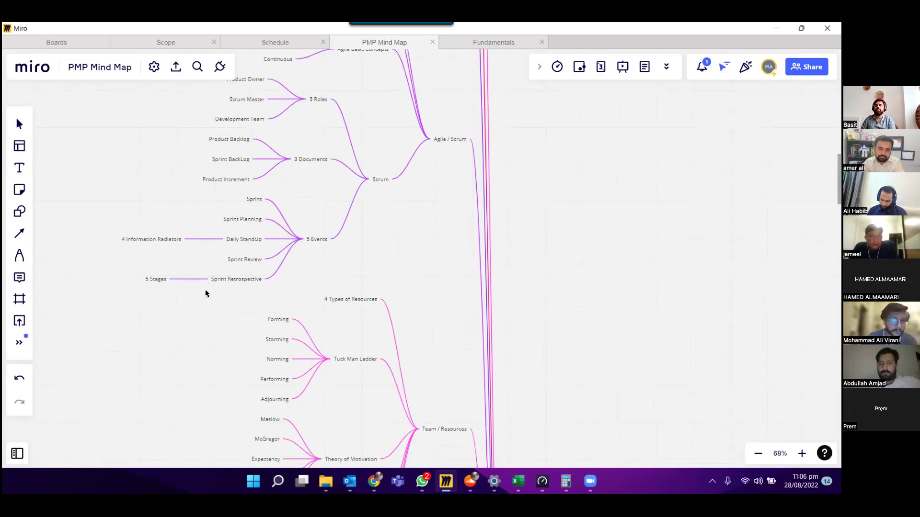
Review the Team / Resources branch, covering resource types, the Tuck Man Ladder, motivation theories and conflict topics, down to the Risk branch
scroll(367, 153, down, 5)
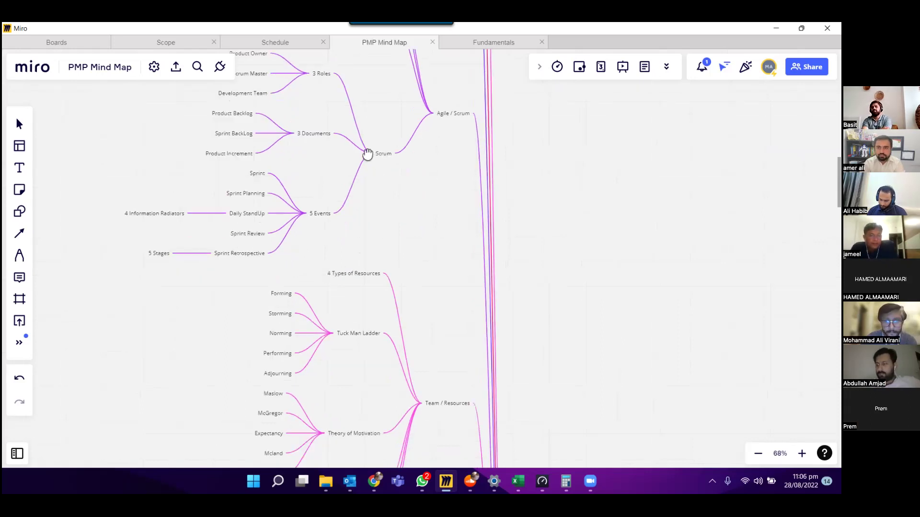
scroll(357, 154, right, 1)
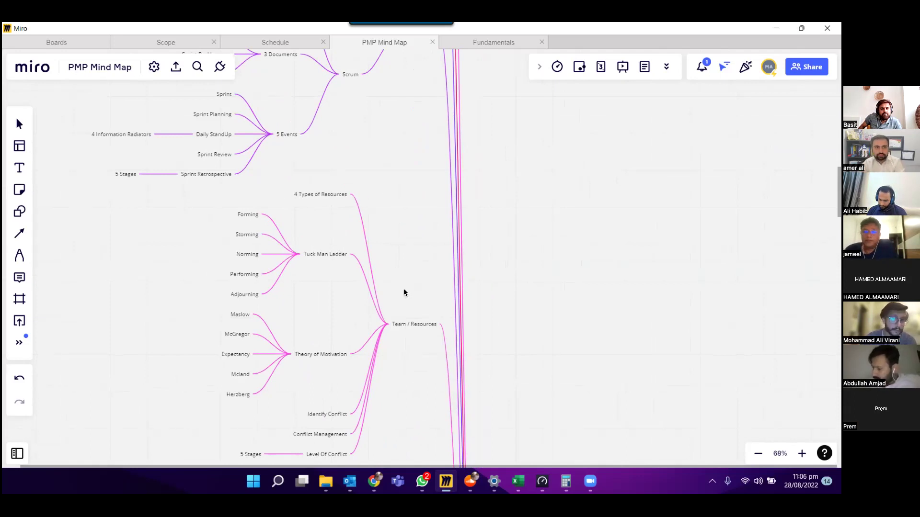
scroll(404, 293, down, 2)
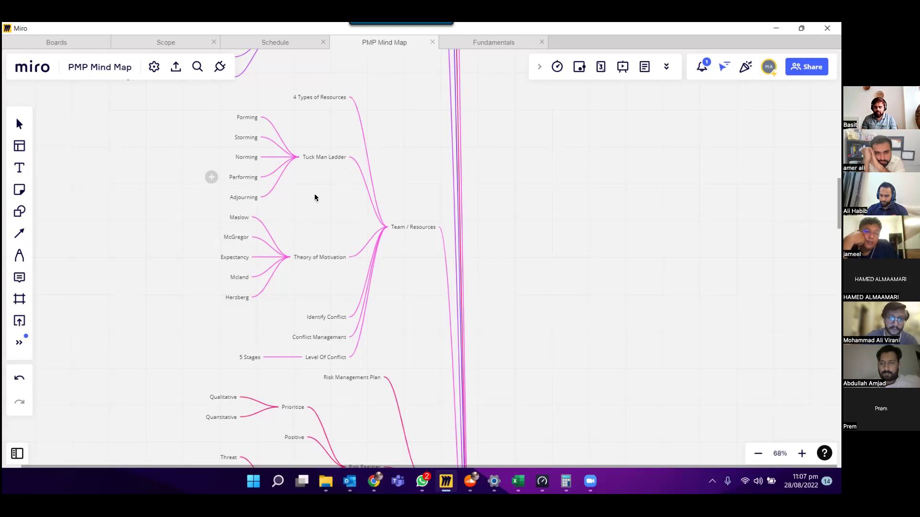
scroll(309, 182, down, 2)
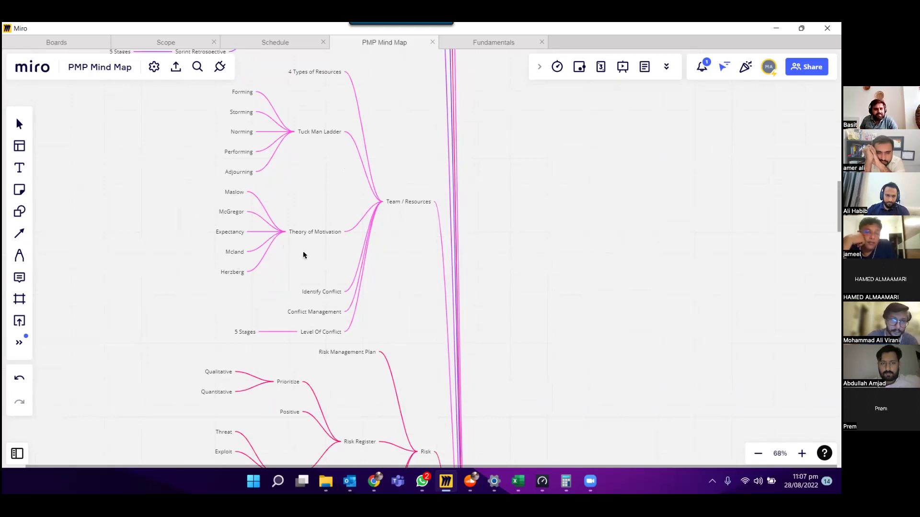
scroll(330, 235, down, 3)
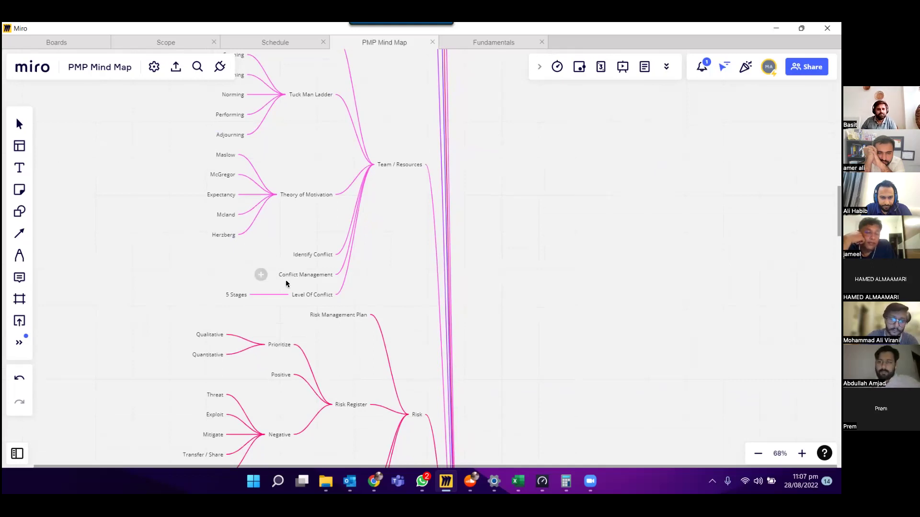
scroll(386, 220, down, 2)
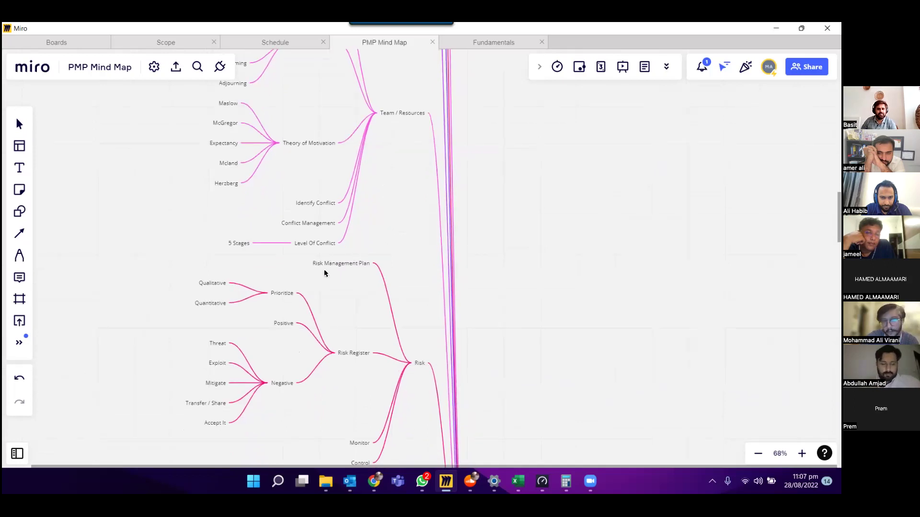
scroll(365, 148, down, 1)
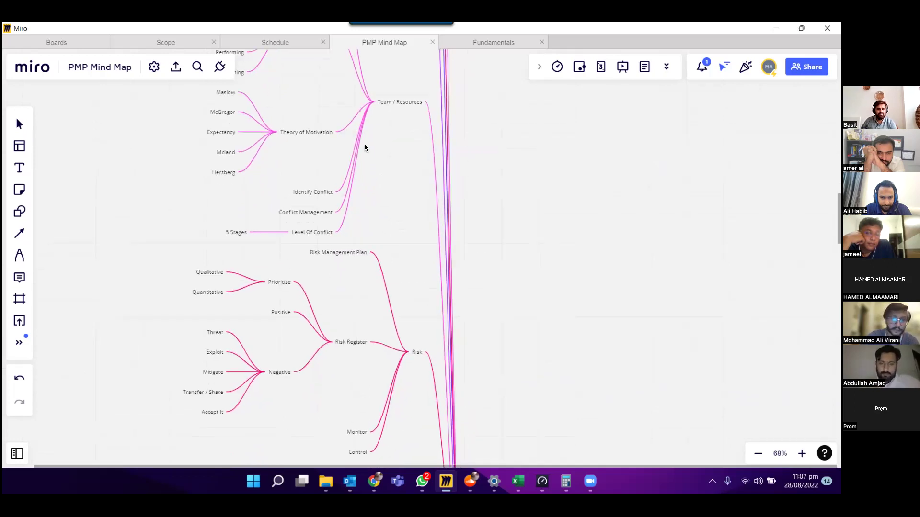
Review the Risk branch, covering the risk management plan, the risk register's prioritisation and positive and negative risks, and monitoring and control
scroll(365, 148, down, 3)
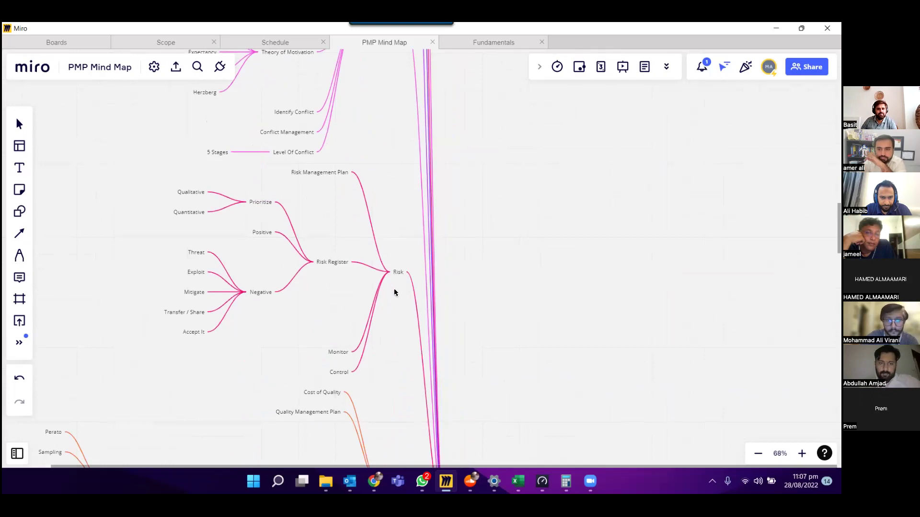
scroll(390, 269, down, 1)
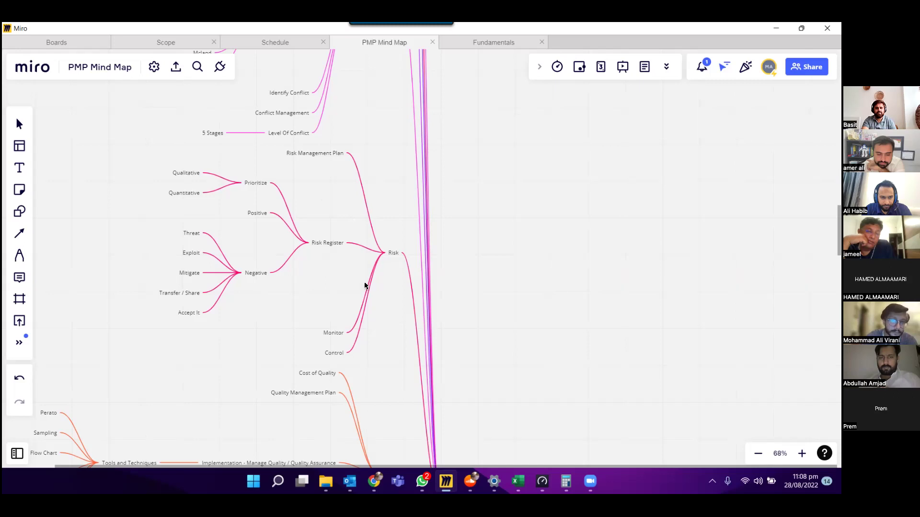
drag(322, 287, 313, 261)
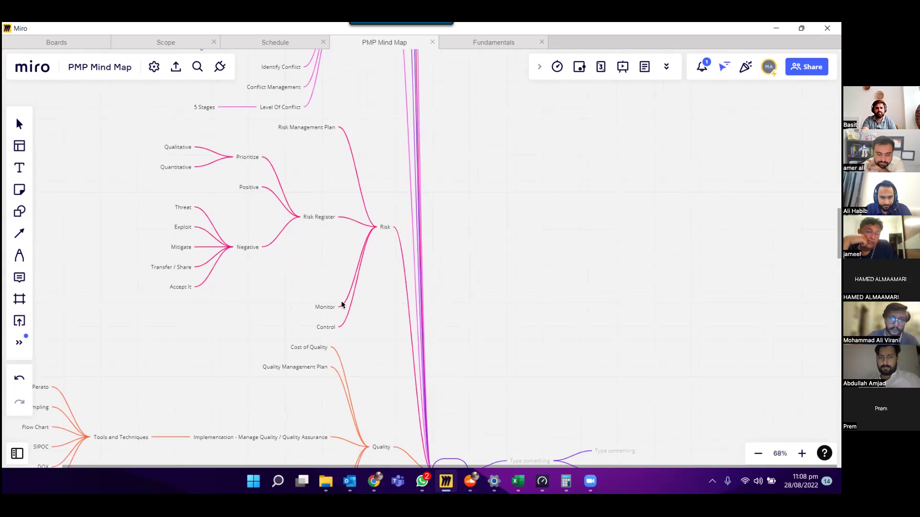
Examine the Quality branch, from cost of quality and the quality management plan to tools and techniques, issue diagrams and benchmarking
scroll(378, 254, down, 5)
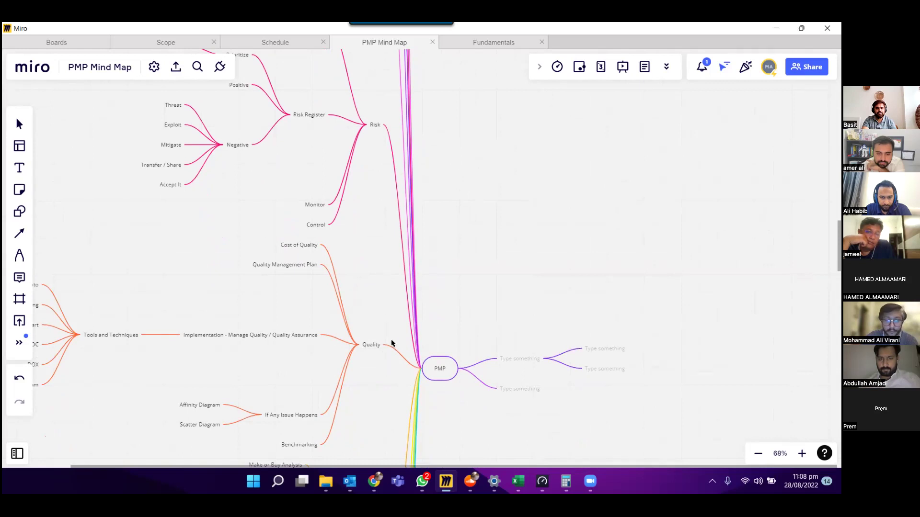
scroll(391, 343, down, 3)
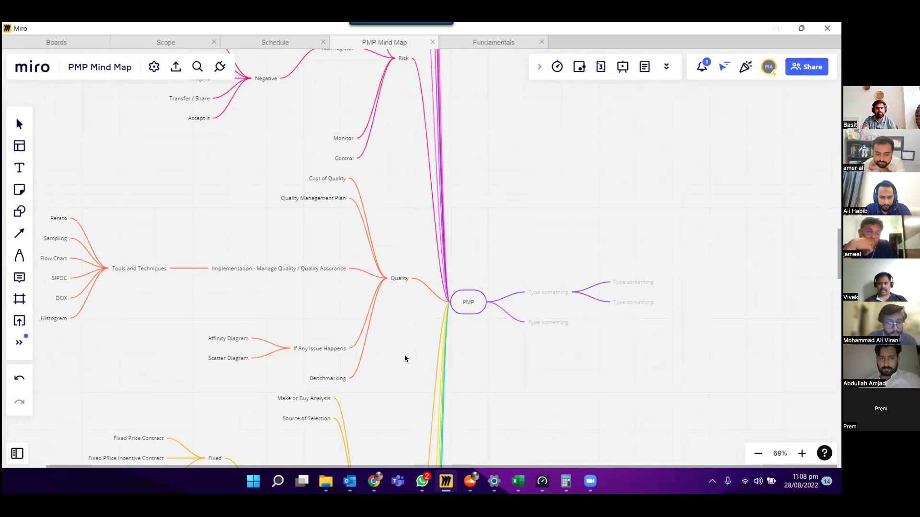
scroll(423, 339, down, 3)
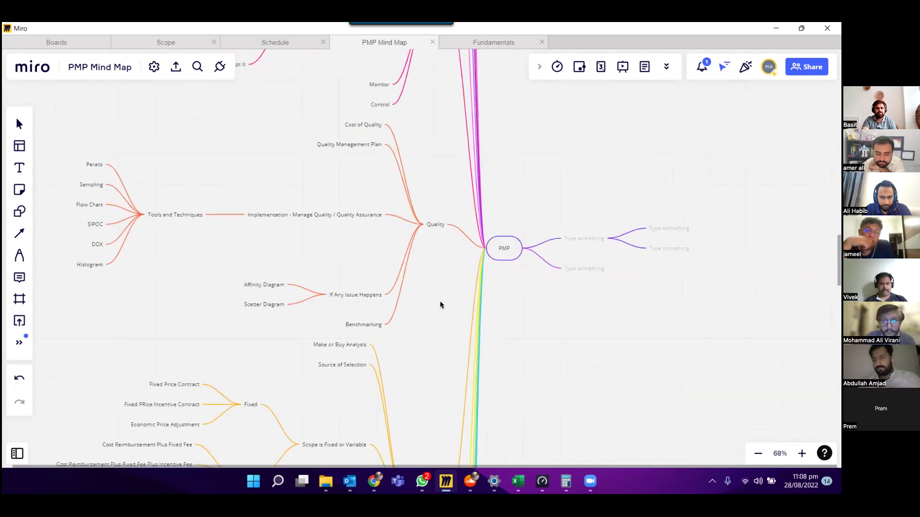
scroll(440, 304, up, 2)
scroll(449, 309, left, 2)
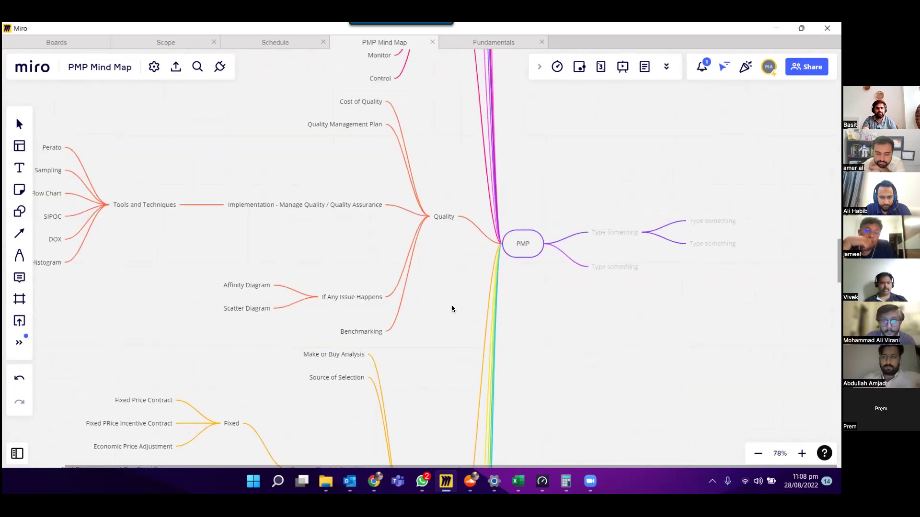
scroll(458, 303, left, 1)
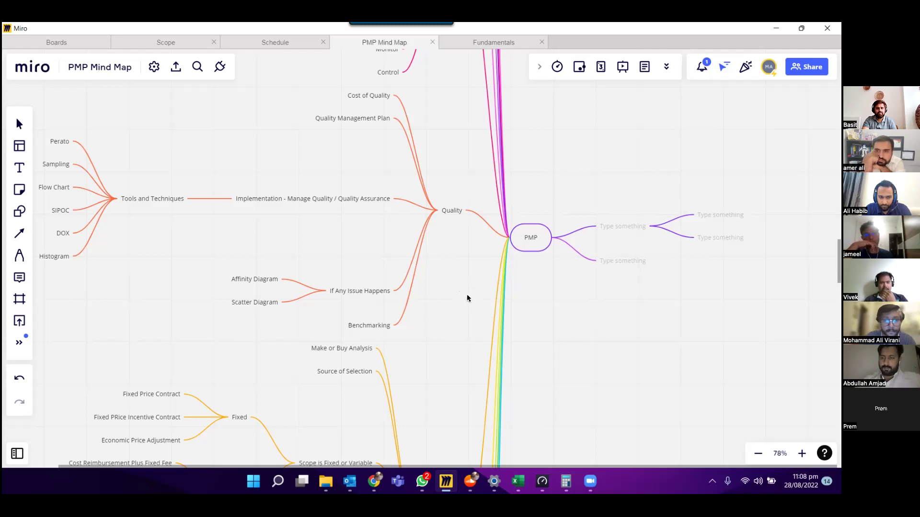
drag(467, 297, 475, 254)
scroll(476, 254, up, 2)
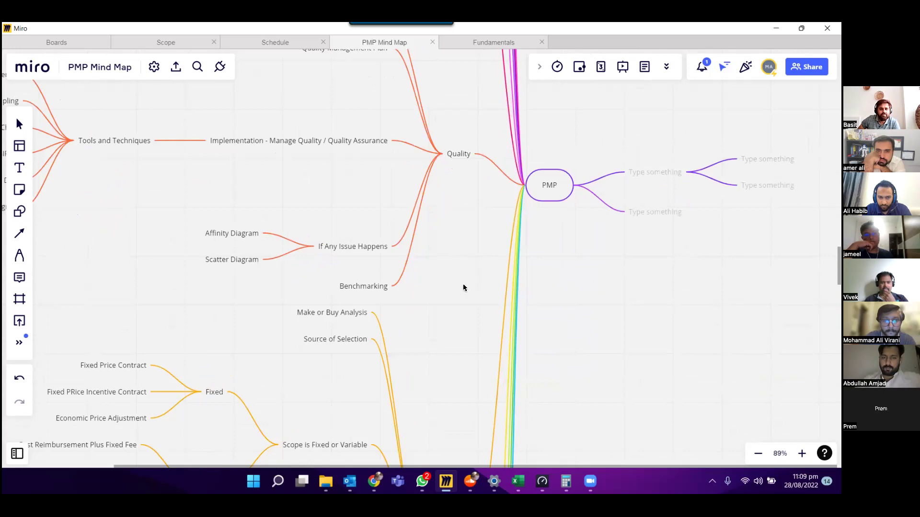
scroll(453, 299, down, 1)
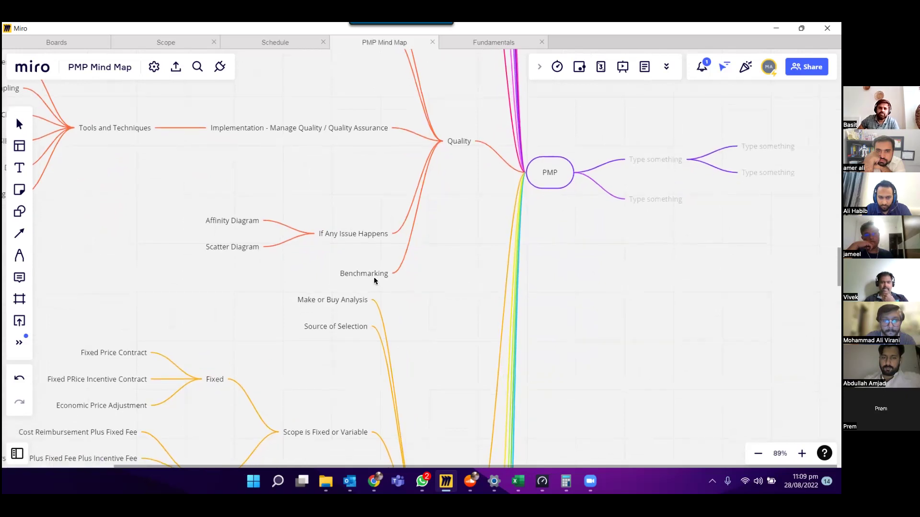
scroll(460, 205, down, 2)
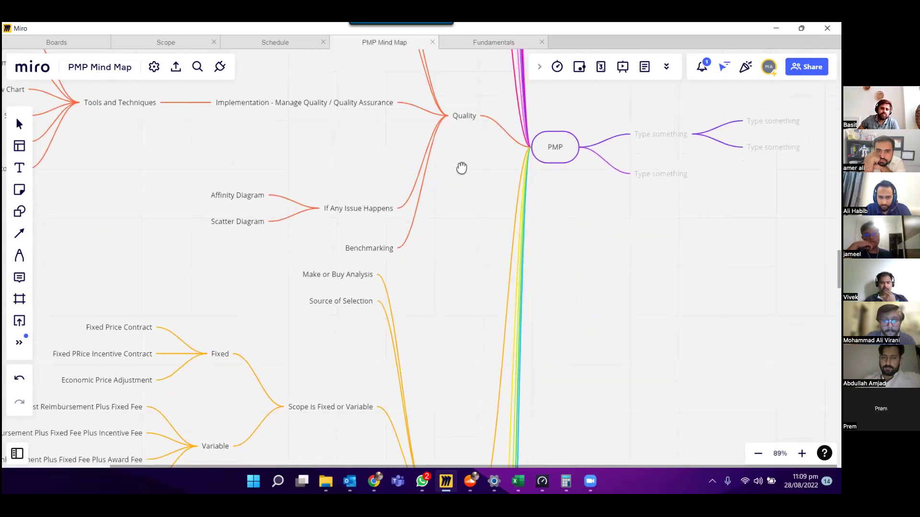
Examine the Procurement branch's make or buy analysis, source of selection, and the contract types for fixed and variable scope
scroll(464, 146, down, 8)
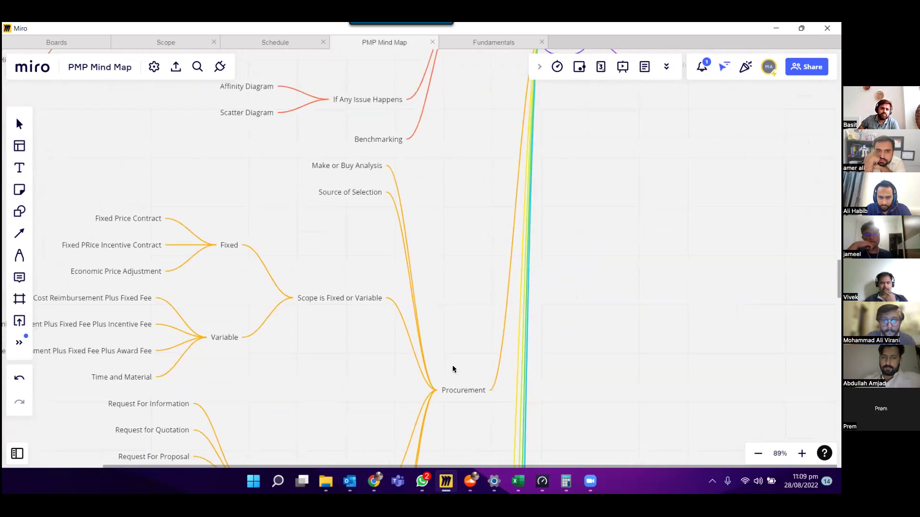
right_click(457, 390)
key(Escape)
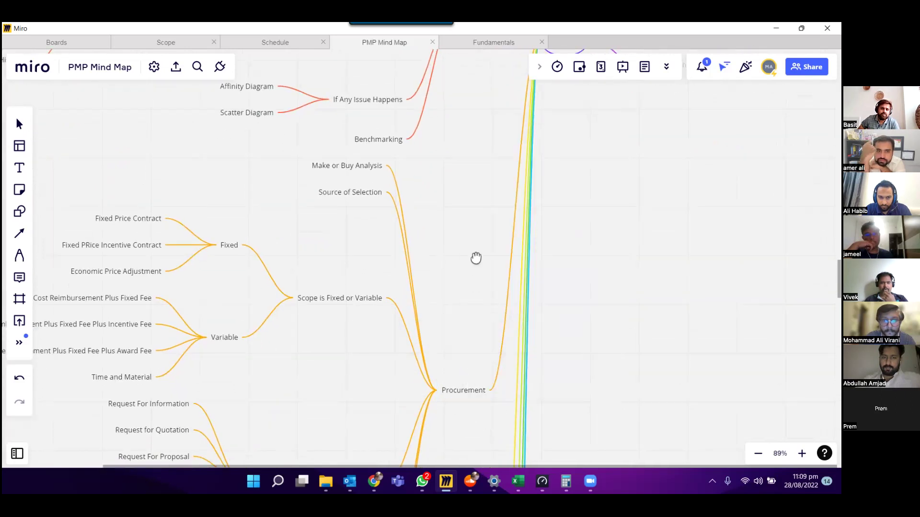
scroll(476, 259, down, 1)
scroll(479, 234, down, 5)
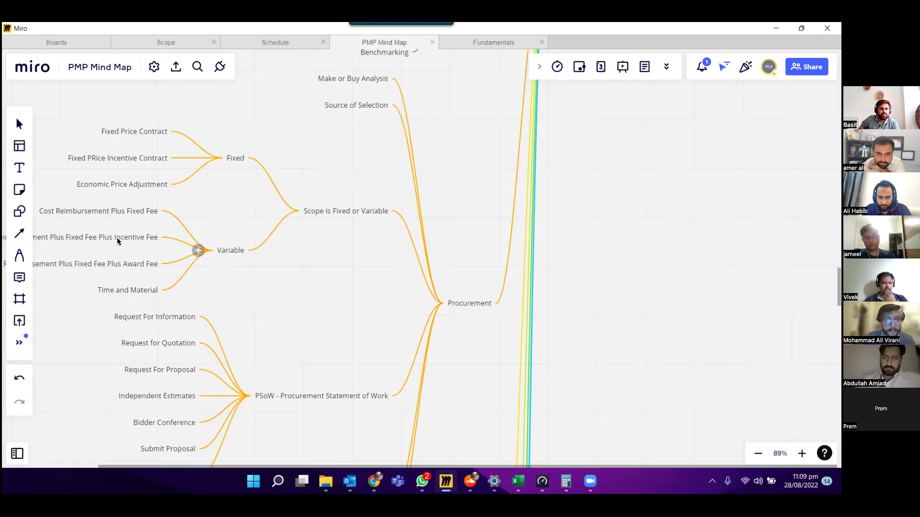
drag(209, 218, 212, 219)
drag(218, 216, 255, 217)
scroll(178, 252, left, 3)
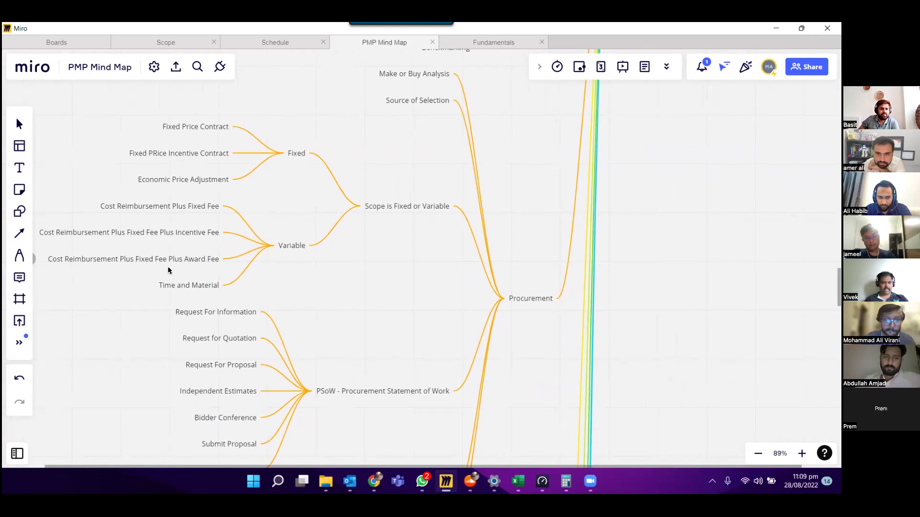
click(191, 288)
Go through the Procurement Statement of Work topics from Request For Information to Negotiation, plus the Manage and Control topics
scroll(417, 254, down, 3)
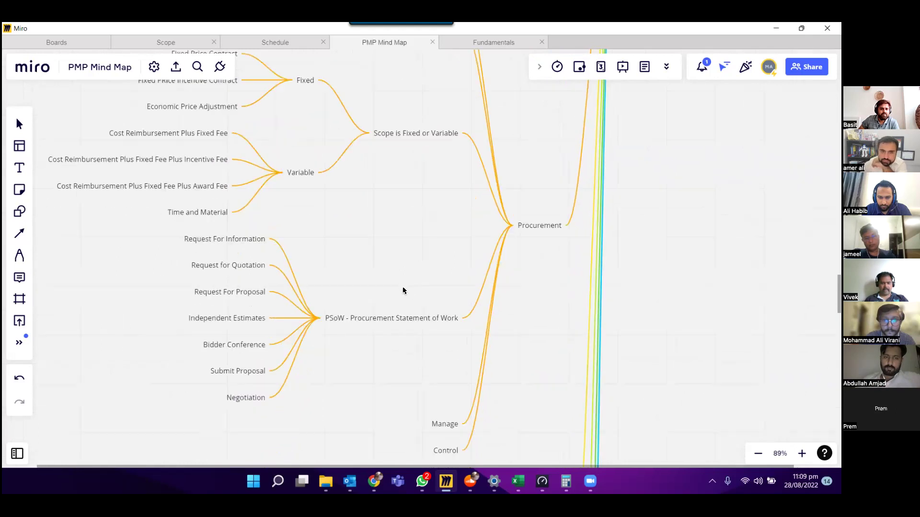
scroll(403, 290, down, 1)
click(390, 300)
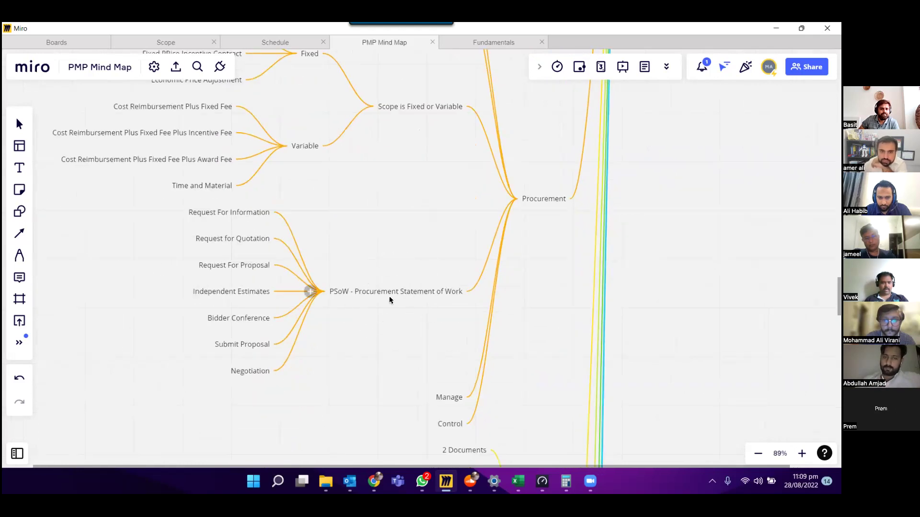
click(390, 300)
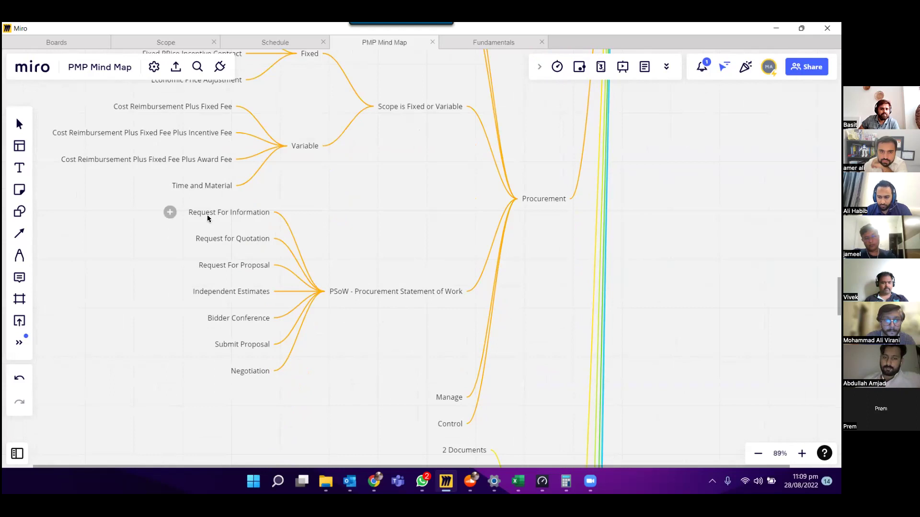
click(167, 215)
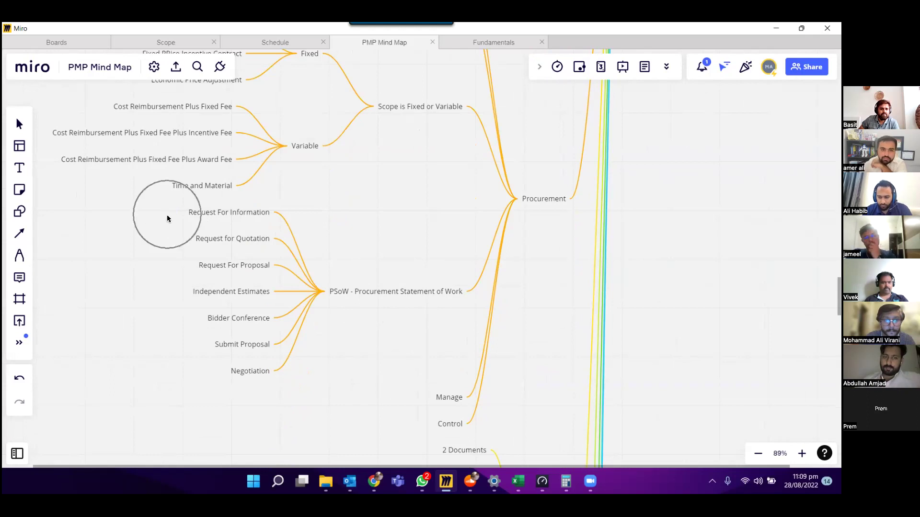
click(171, 239)
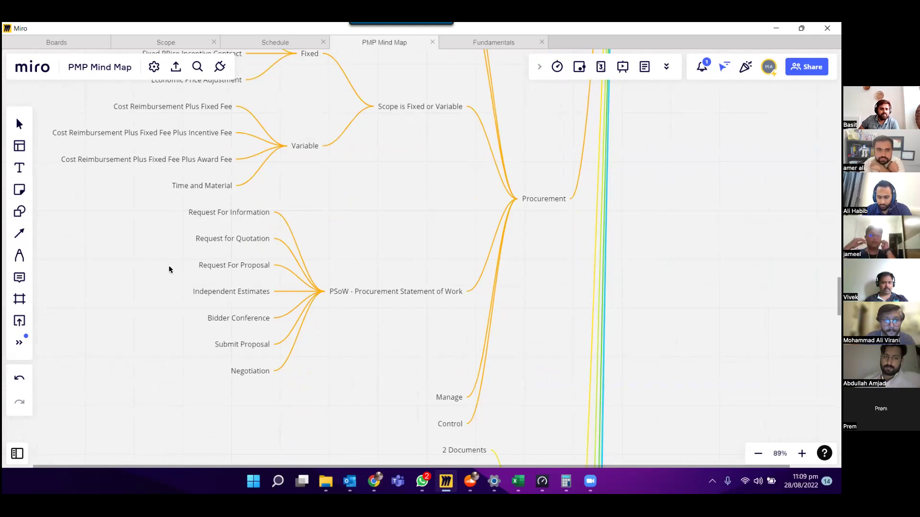
click(185, 321)
click(187, 348)
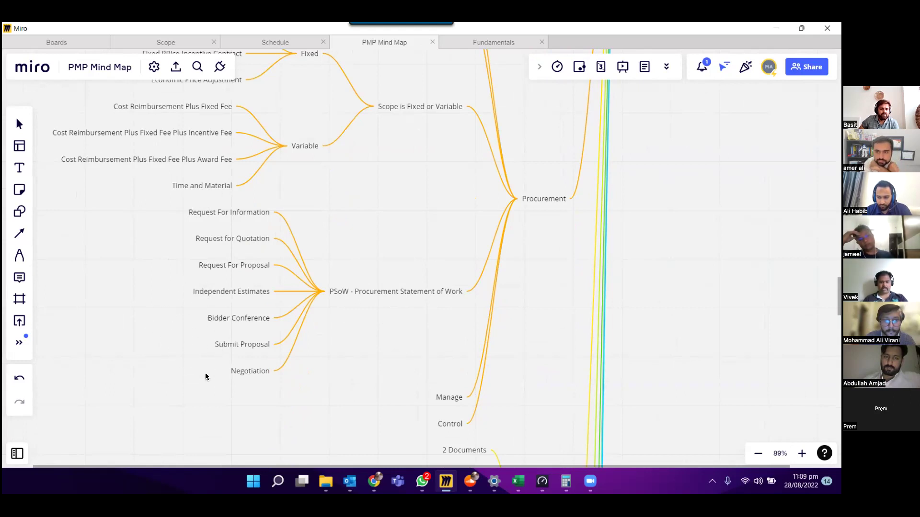
scroll(357, 273, down, 5)
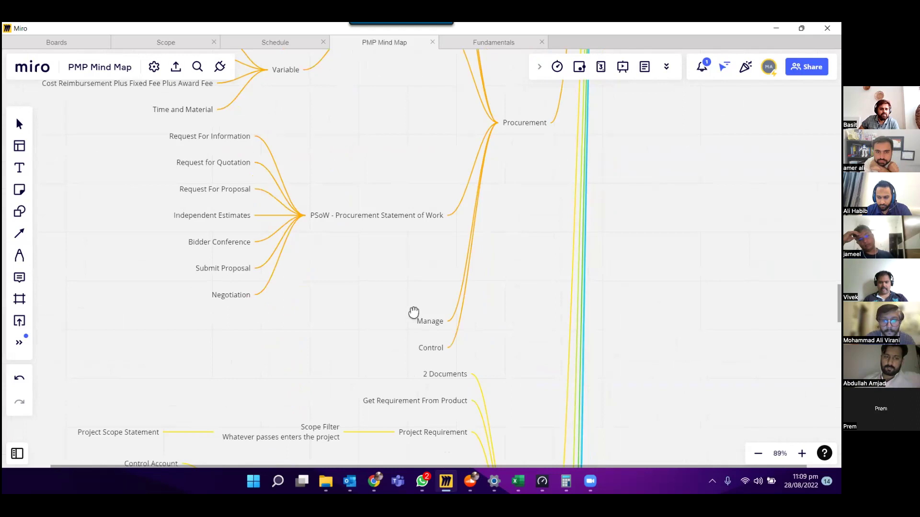
click(413, 312)
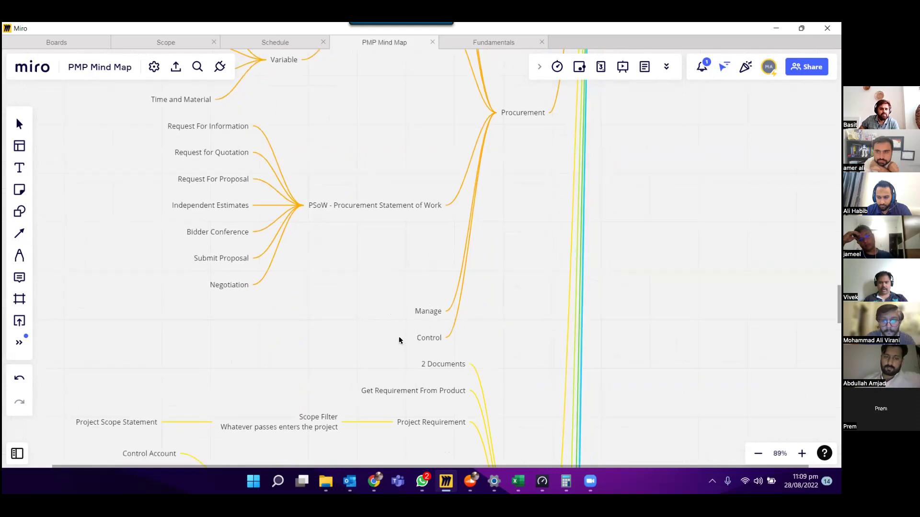
Review the Scope branch's opening topics, from the two documents and product requirements through project requirement and scope filter to the project scope statement
scroll(496, 272, down, 5)
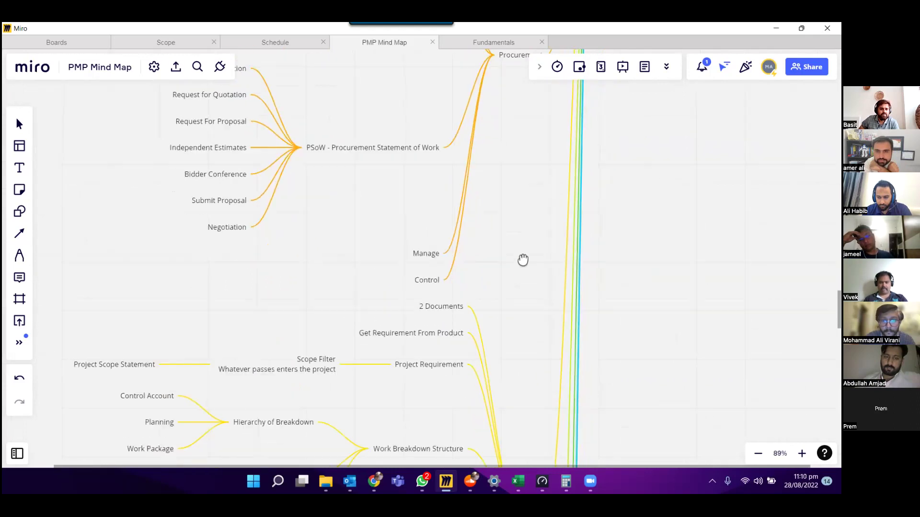
scroll(505, 349, down, 5)
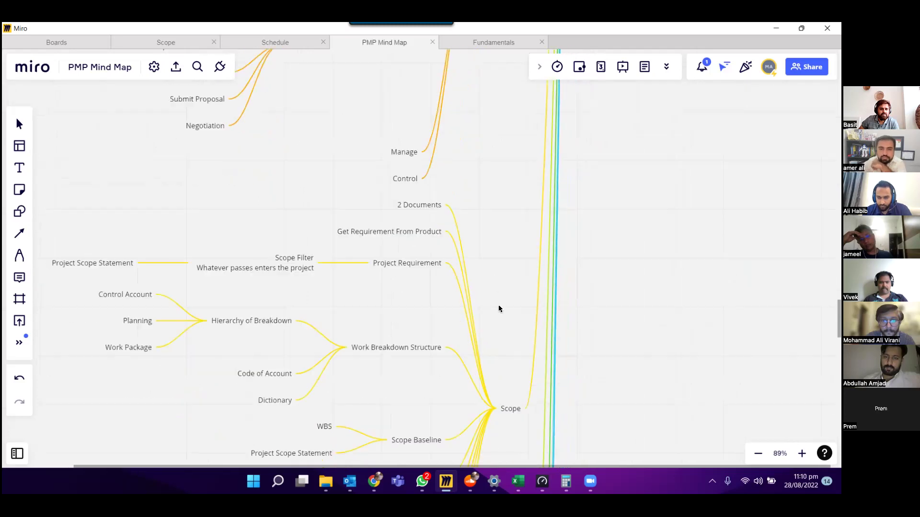
scroll(503, 272, down, 3)
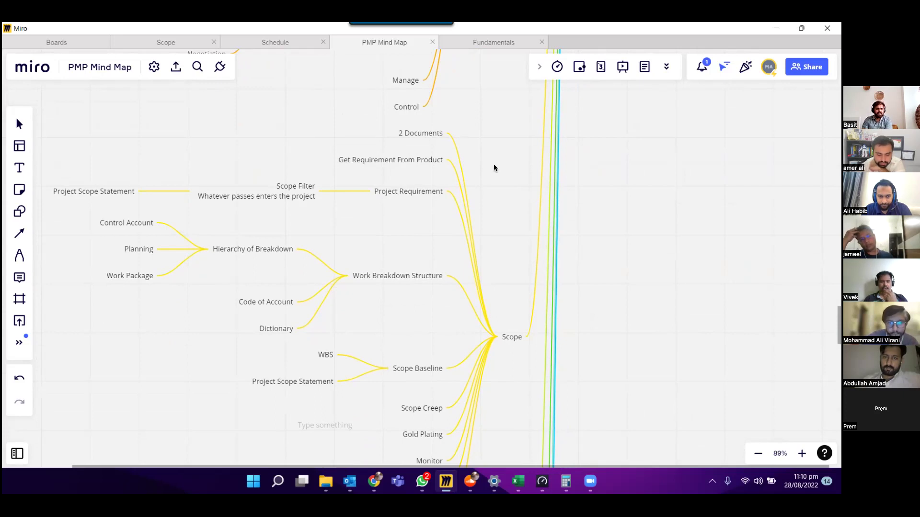
click(382, 160)
mouse_move(398, 197)
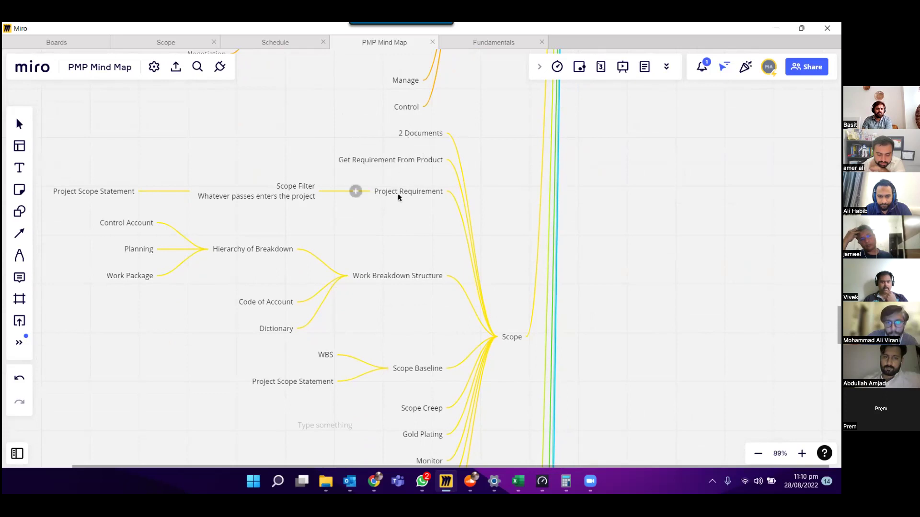
click(289, 200)
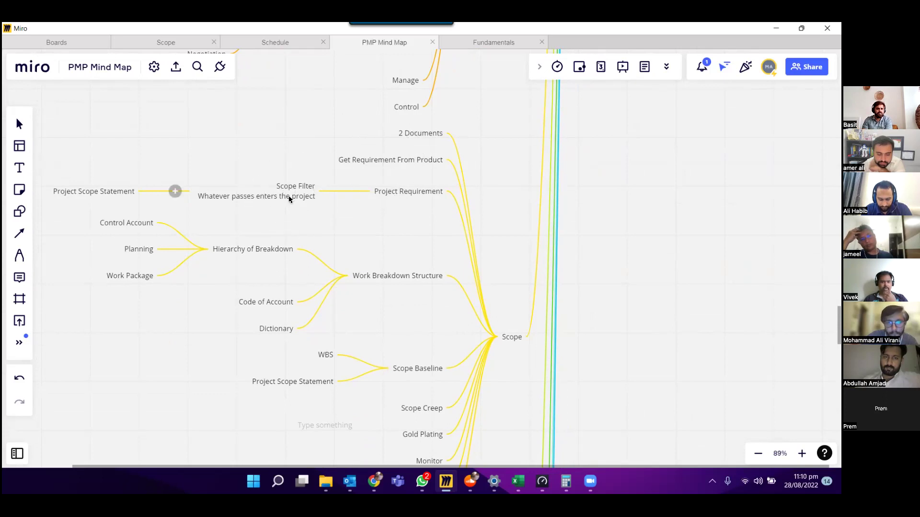
scroll(311, 218, left, 2)
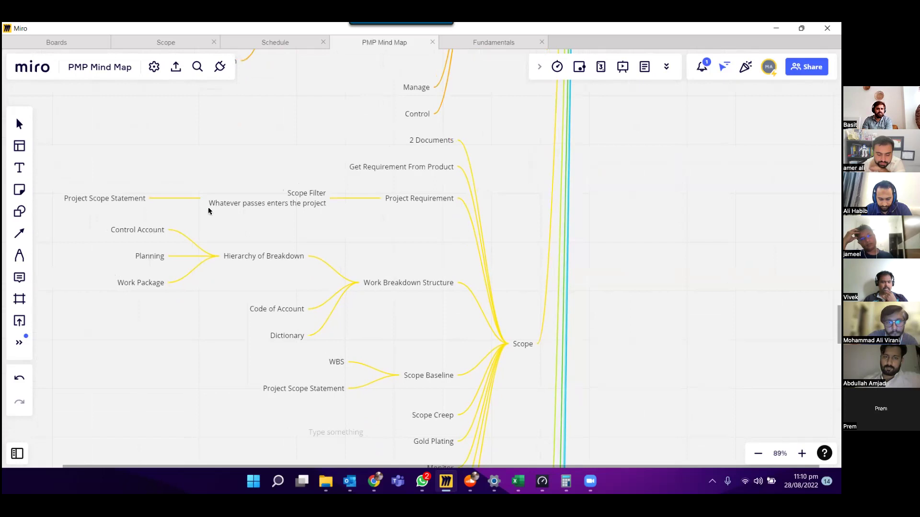
click(141, 205)
click(142, 205)
click(141, 205)
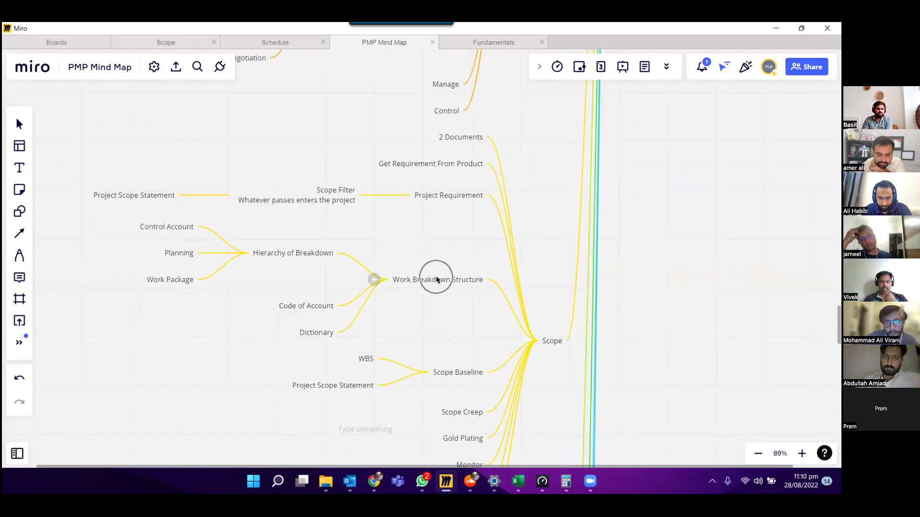
Examine the Work Breakdown Structure topics, covering hierarchy of breakdown, code of account and dictionary, and the Scope Baseline
click(290, 253)
click(292, 253)
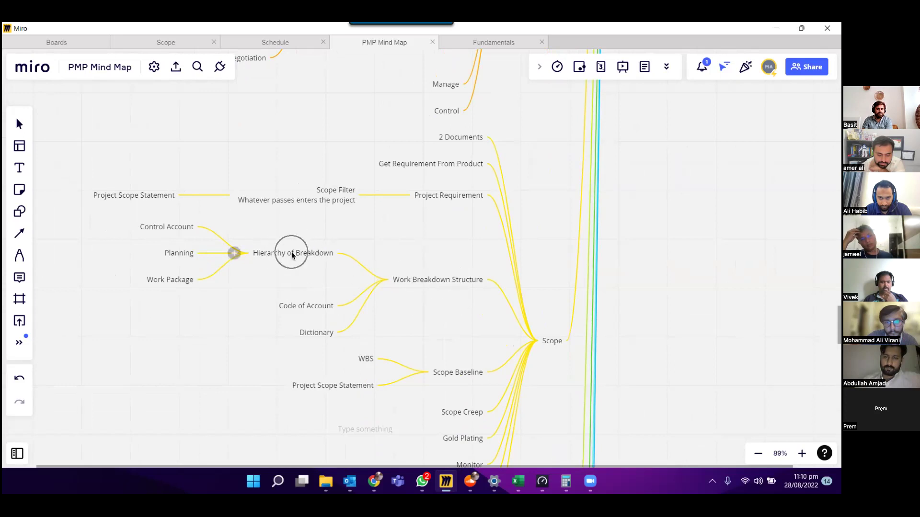
click(291, 254)
click(292, 254)
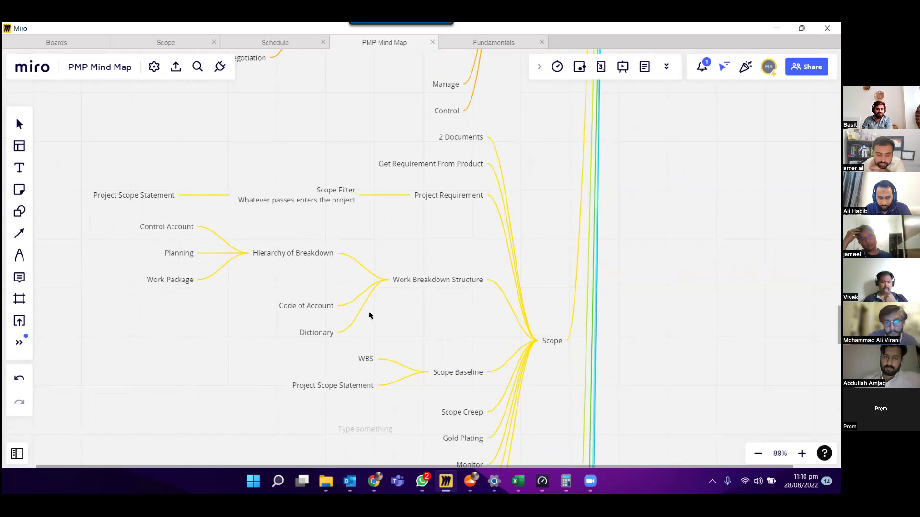
click(321, 310)
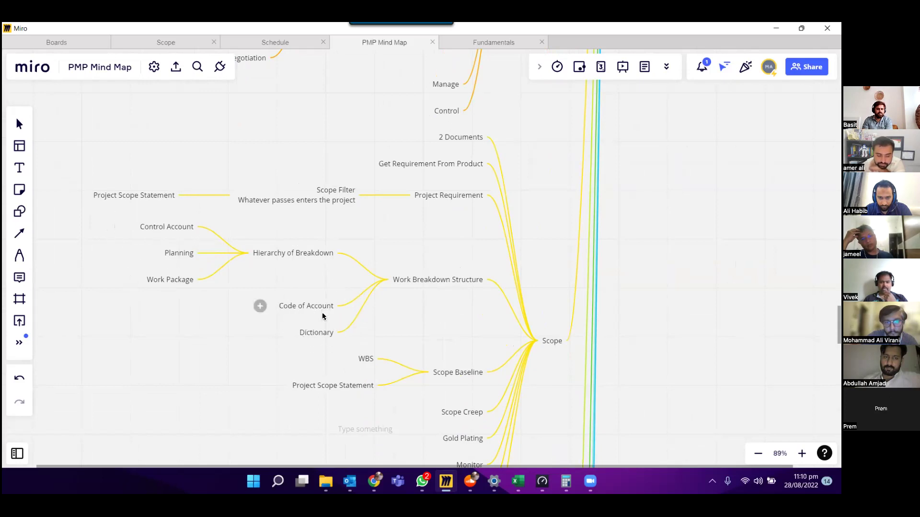
click(322, 339)
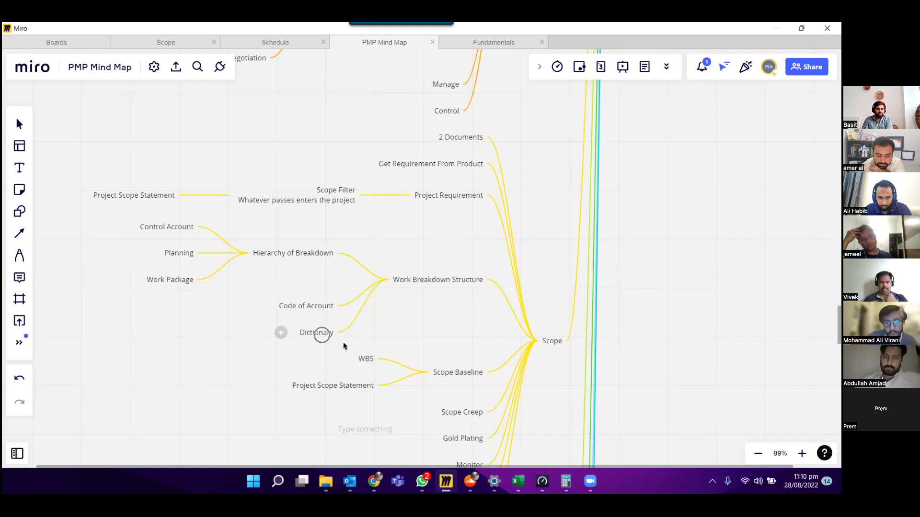
click(460, 375)
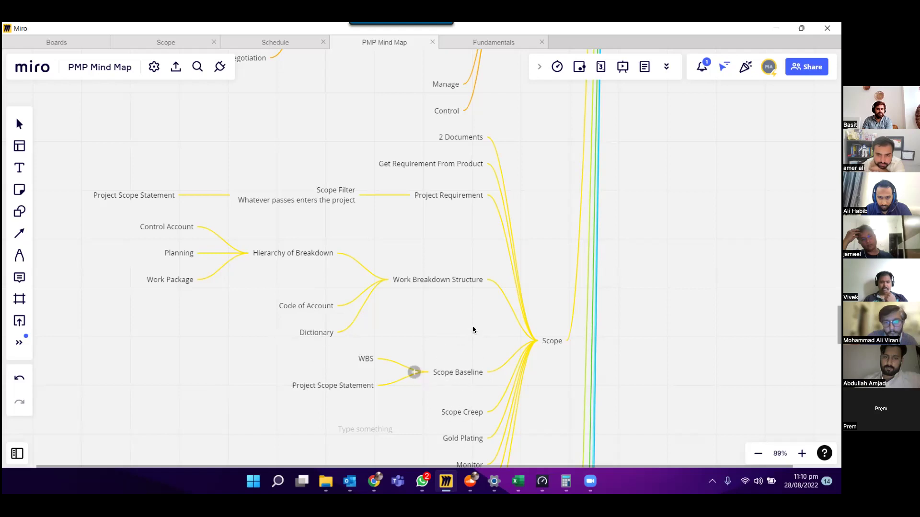
Review the rest of the Scope branch, from Scope Creep and Gold Plating to the Deliverable path through quality approval or rejection
scroll(472, 329, down, 4)
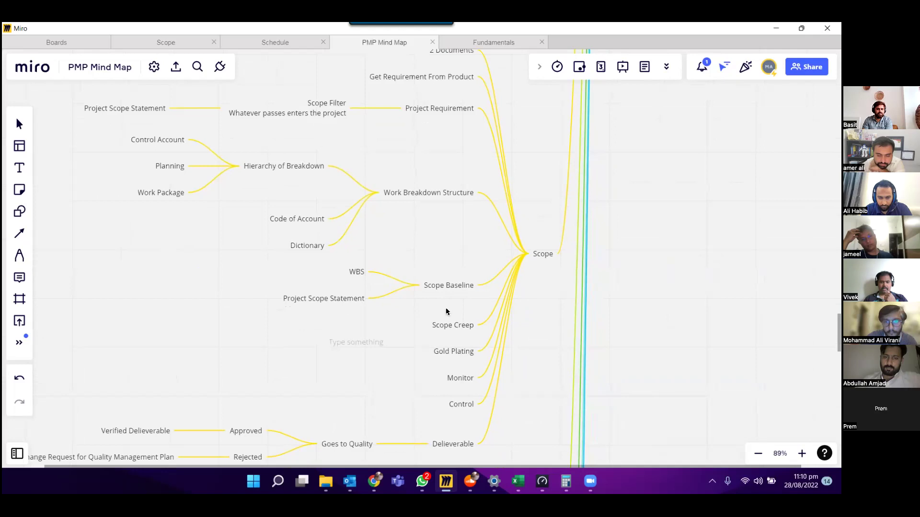
scroll(446, 311, down, 1)
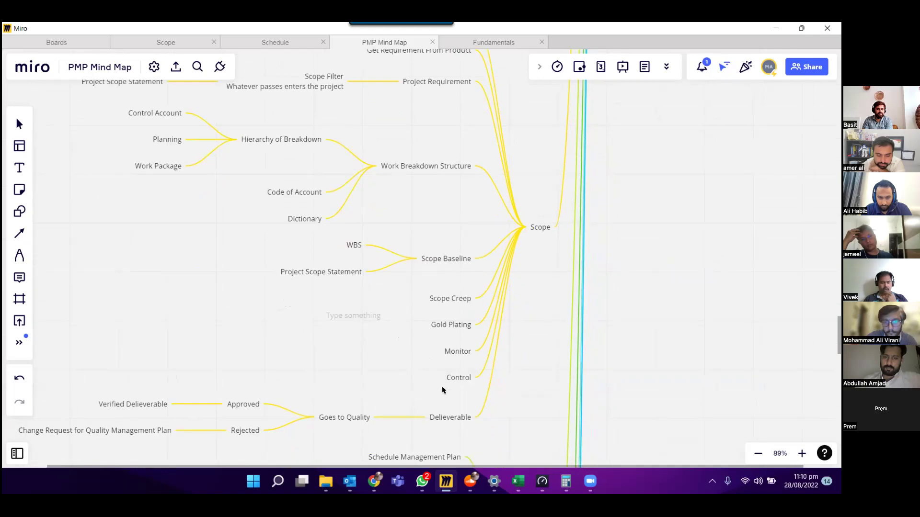
click(448, 421)
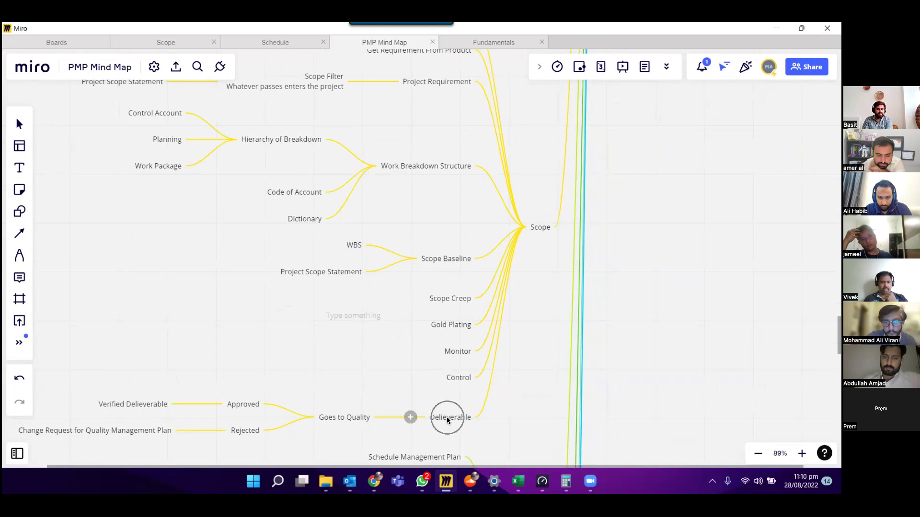
click(243, 407)
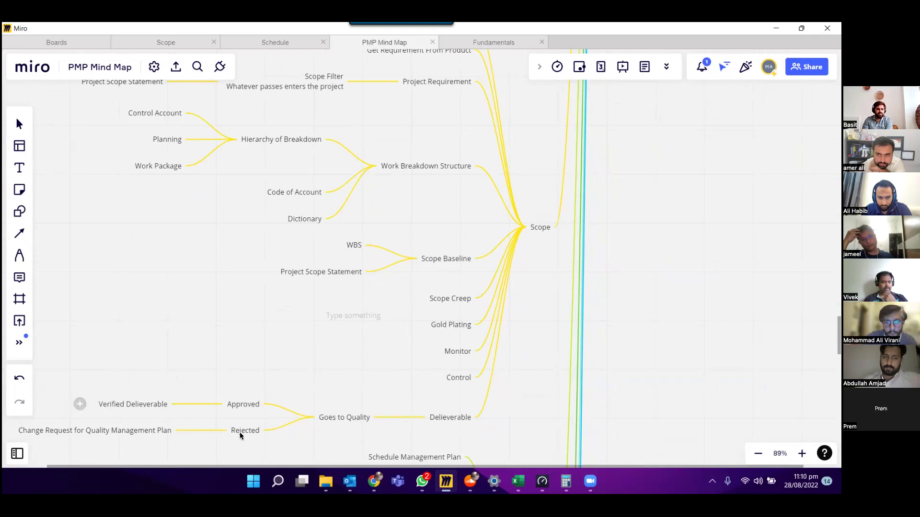
click(332, 385)
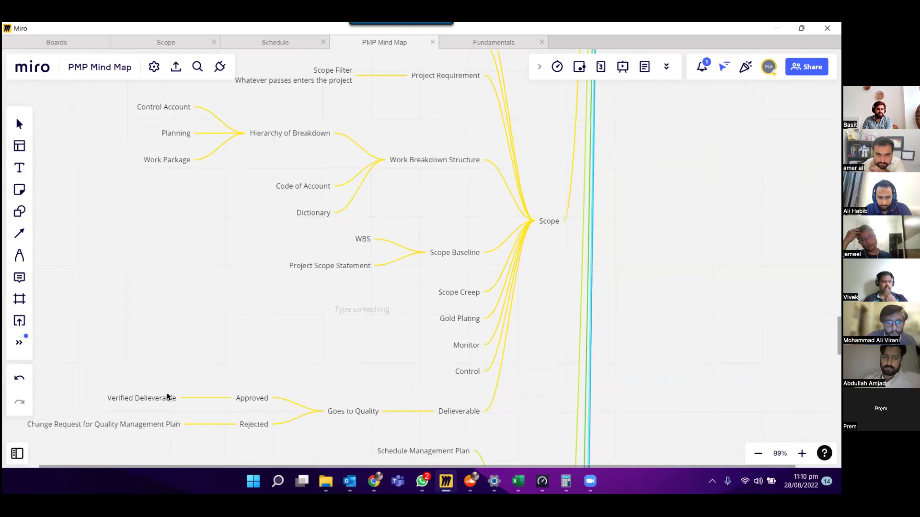
scroll(171, 387, down, 1)
scroll(388, 390, down, 3)
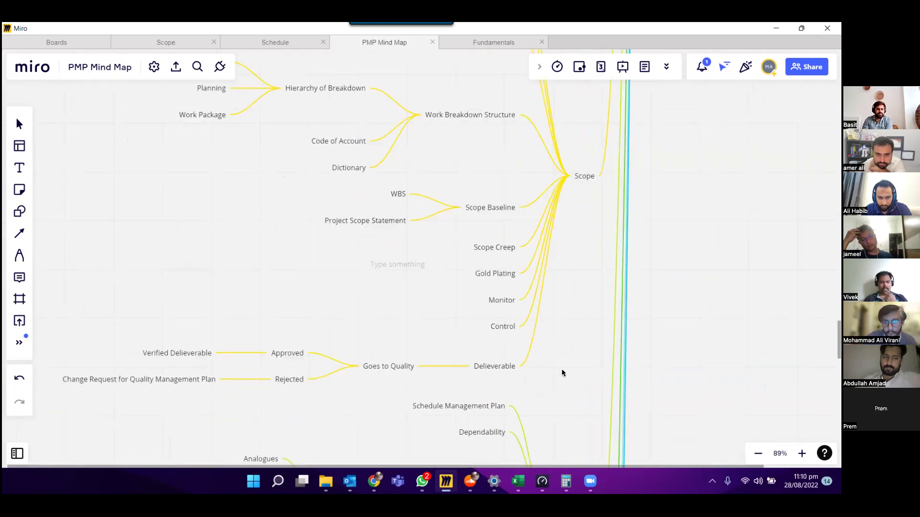
Examine the Schedule branch, covering the management plan, dependability, four duration techniques, float, schedule compression and resource optimization
scroll(556, 239, down, 3)
scroll(550, 241, down, 10)
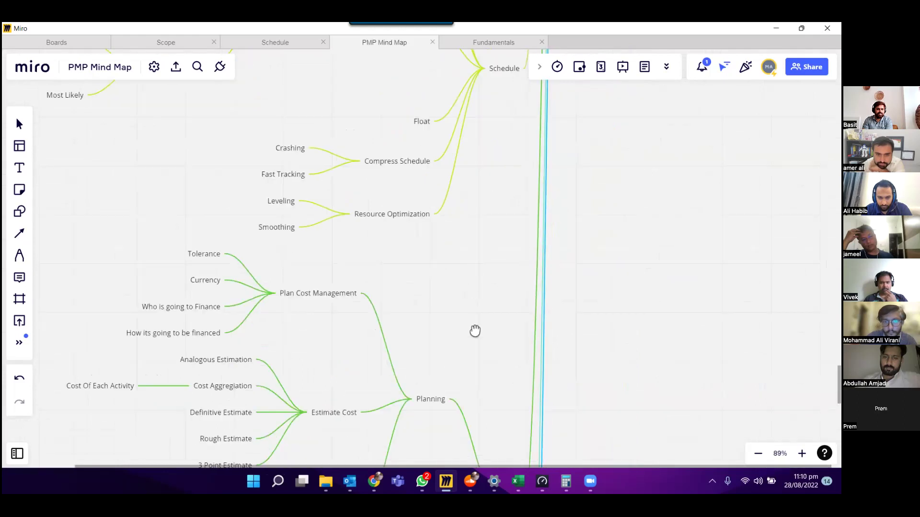
scroll(474, 330, up, 3)
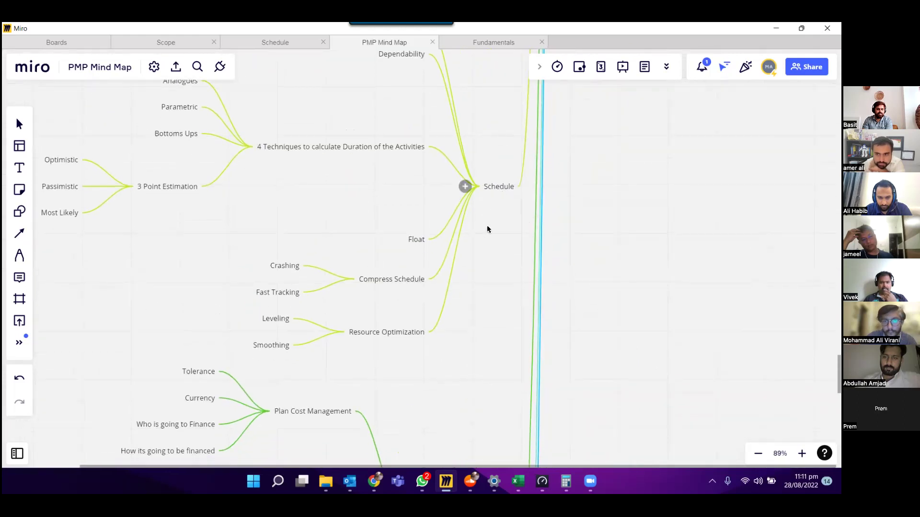
drag(487, 228, 496, 310)
scroll(496, 310, up, 1)
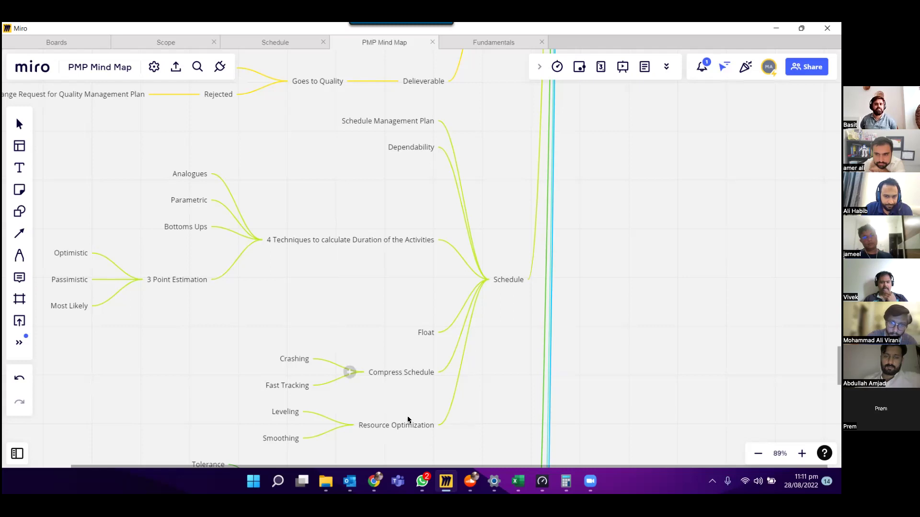
scroll(475, 396, down, 1)
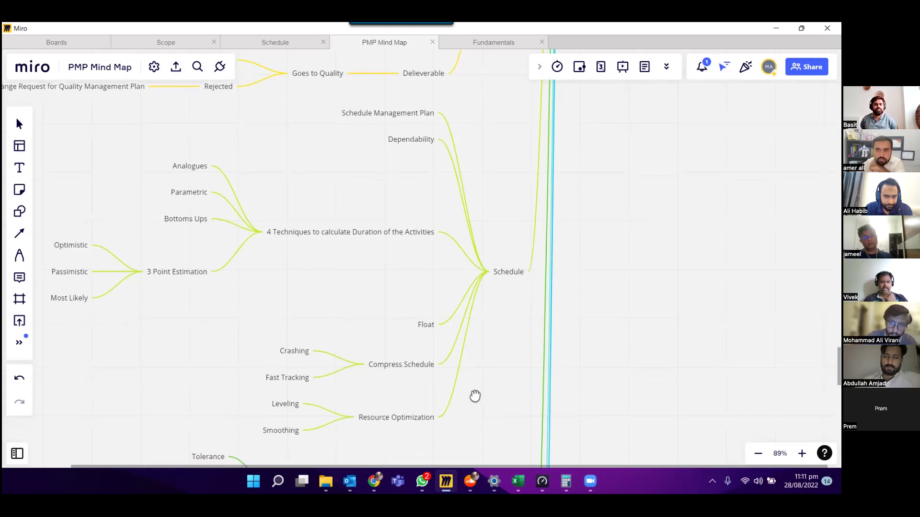
scroll(475, 395, down, 5)
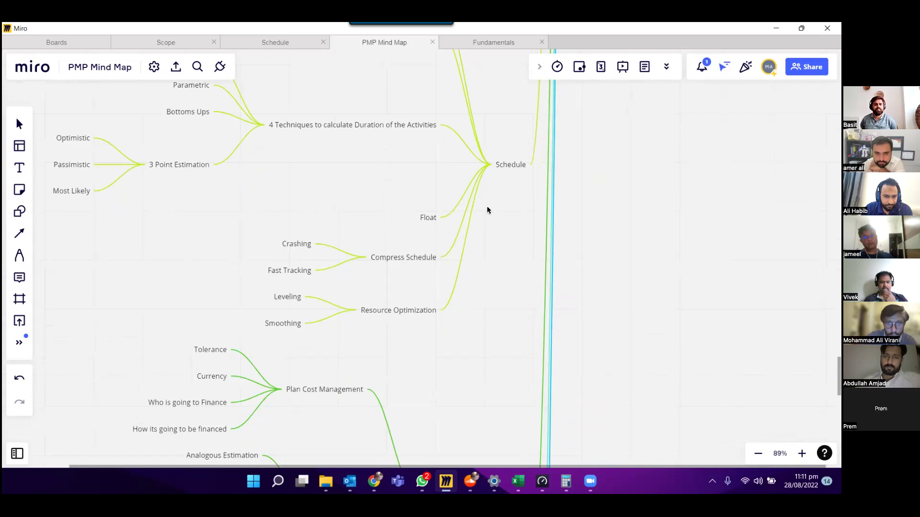
Review the Cost branch's Planning topics: Plan Cost Management, Estimate Cost and Determine Budget
scroll(488, 210, down, 12)
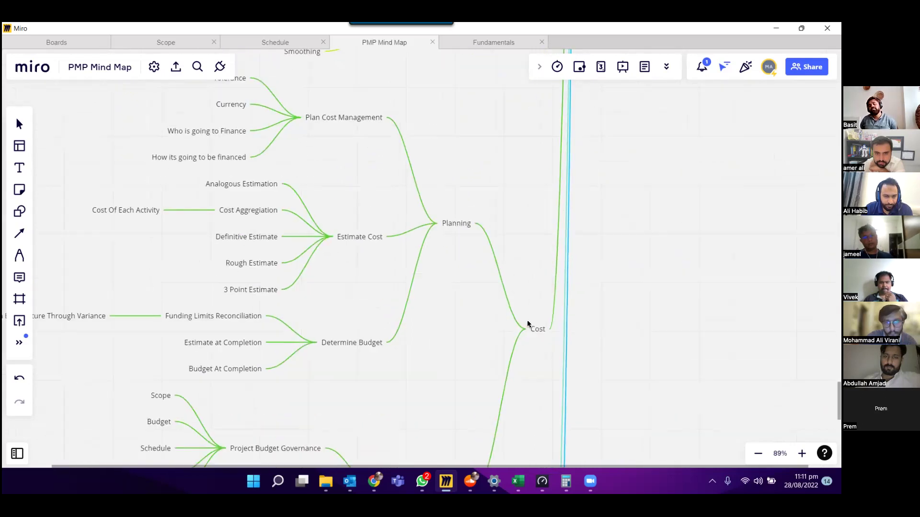
scroll(528, 324, down, 1)
click(530, 325)
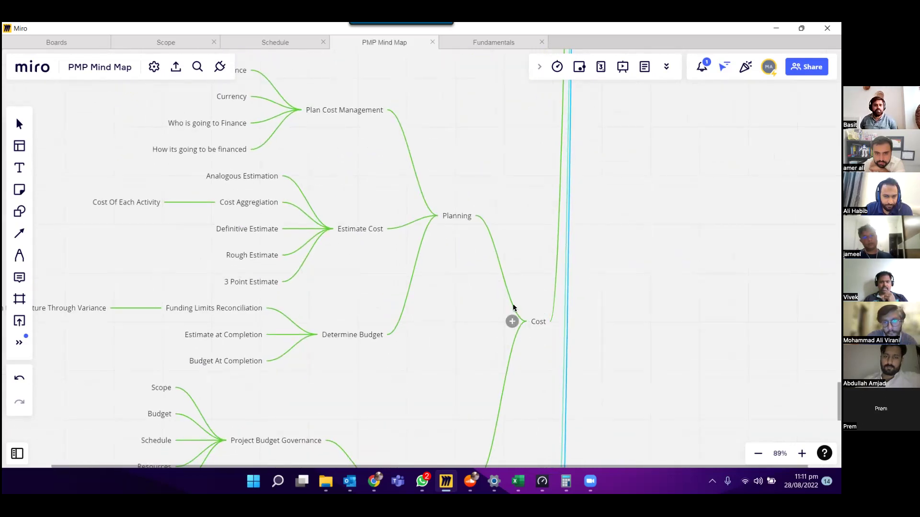
scroll(462, 278, up, 4)
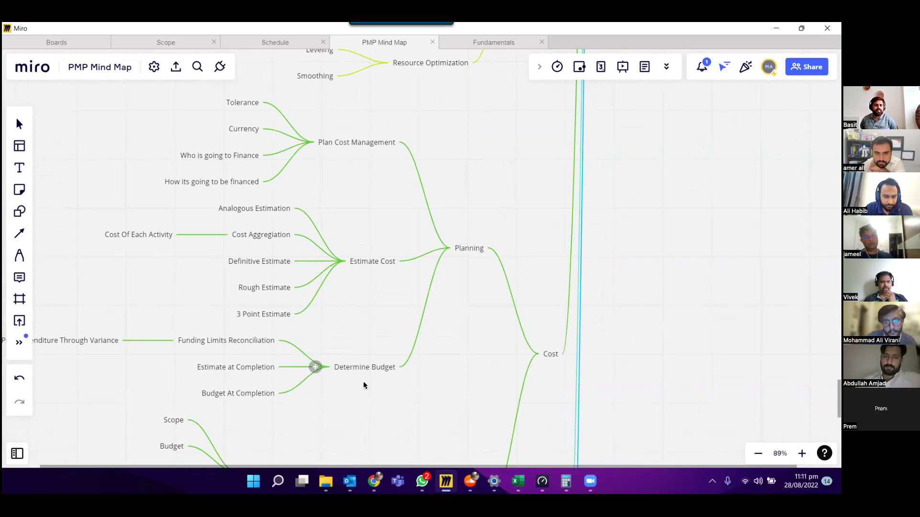
Examine the Cost branch's Monitoring And Controlling topics, from Project Budget Governance to earned values, planned values and Cost Performance Index
scroll(400, 361, down, 10)
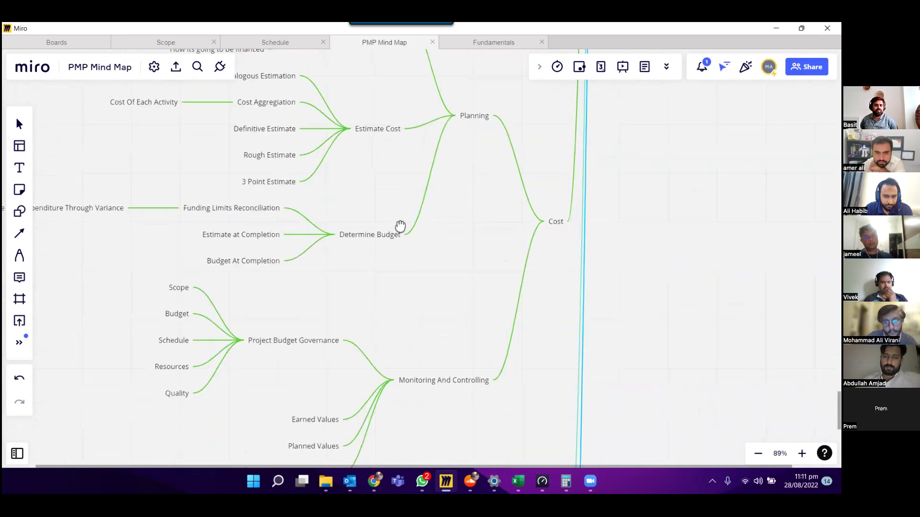
scroll(399, 203, down, 3)
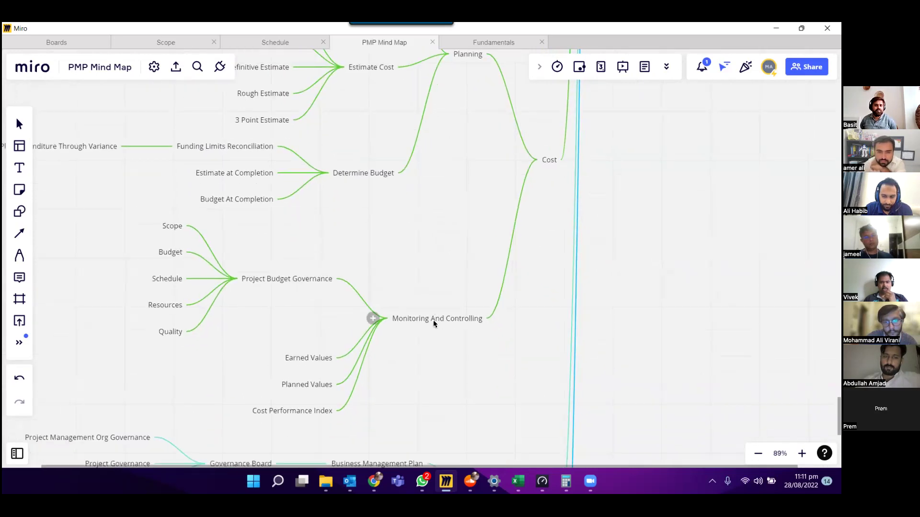
drag(433, 343, 448, 282)
scroll(448, 282, down, 5)
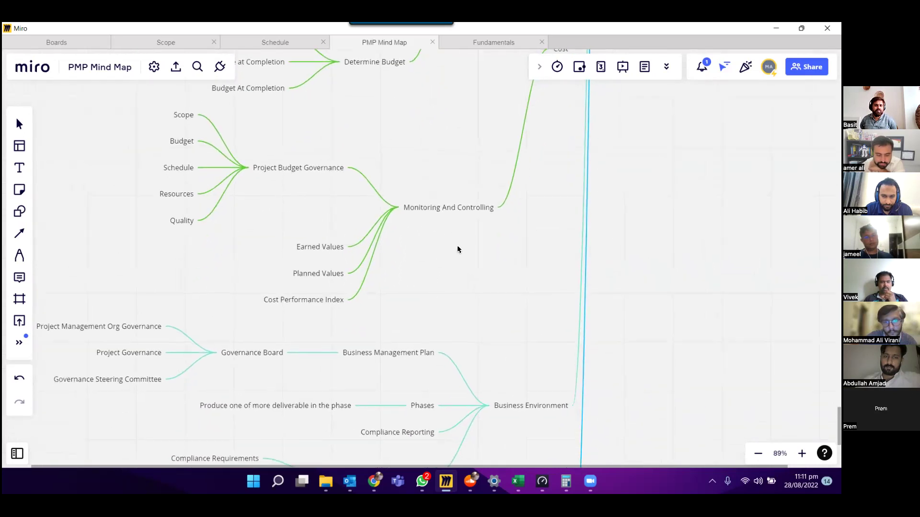
Review the Business Environment branch, covering the Business Management Plan, Phases, Compliance Reporting and Manage Compliance Requirements
scroll(483, 312, down, 5)
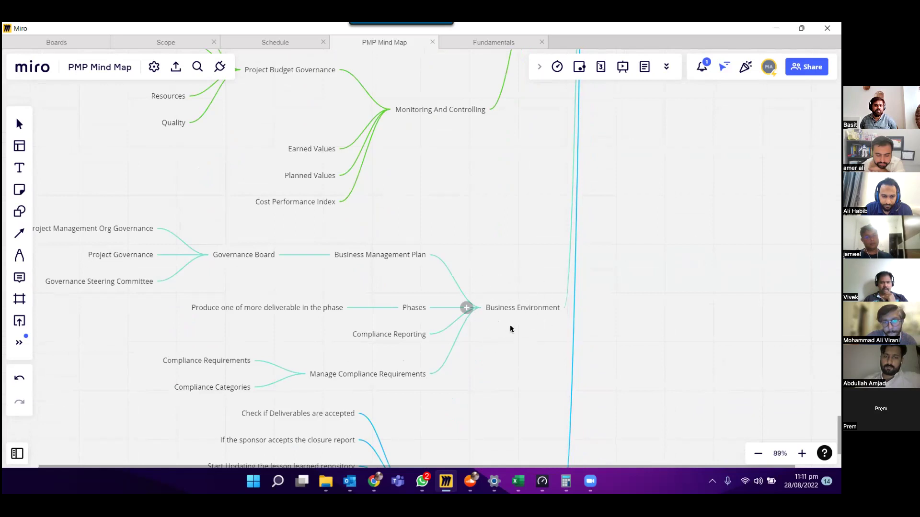
scroll(532, 322, down, 3)
scroll(533, 322, left, 3)
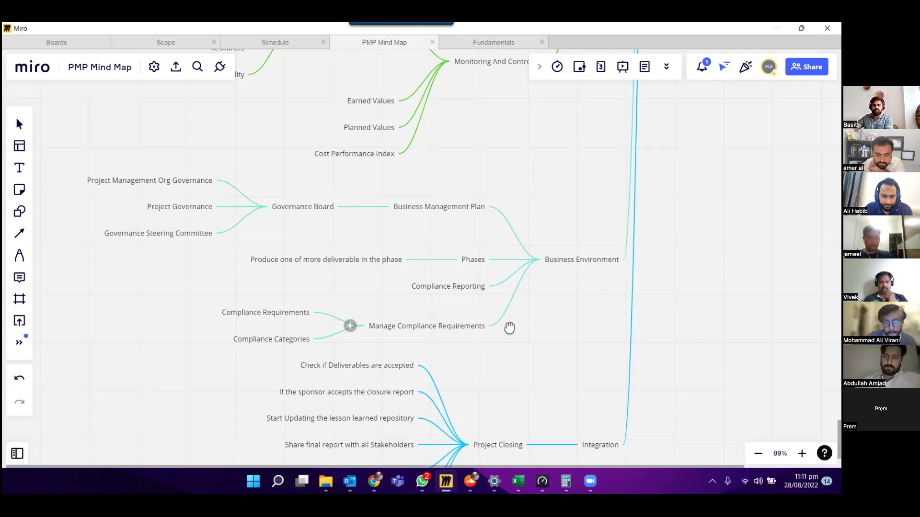
scroll(554, 304, down, 2)
scroll(556, 261, down, 3)
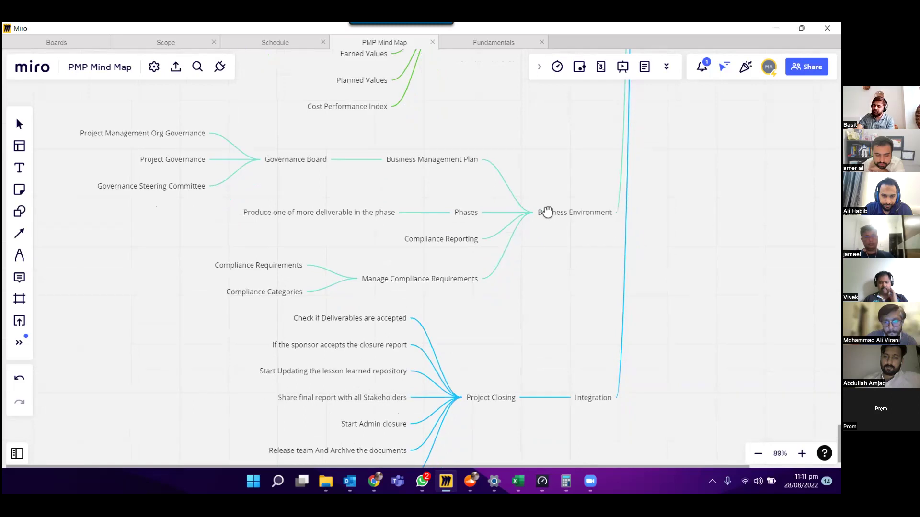
Examine the Project Closing topics under Integration, from checking accepted deliverables to releasing the team and archiving the documents
scroll(543, 330, down, 3)
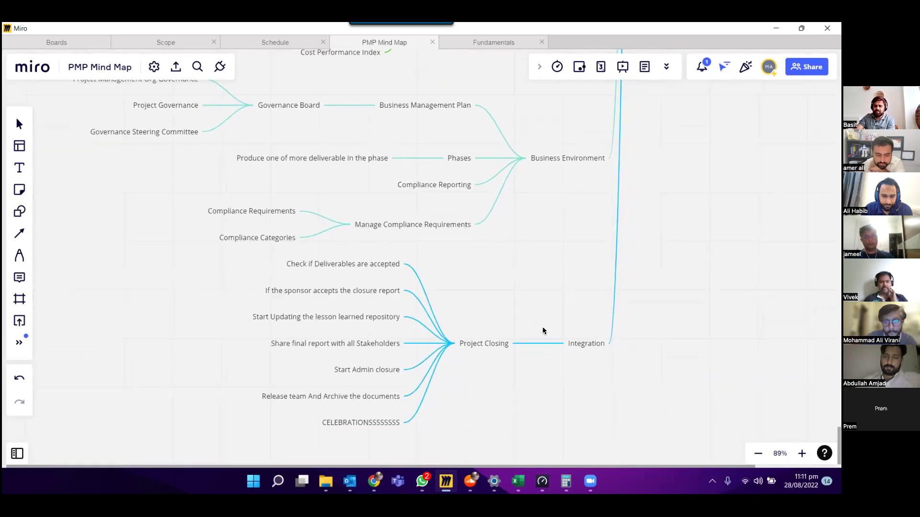
scroll(544, 330, up, 3)
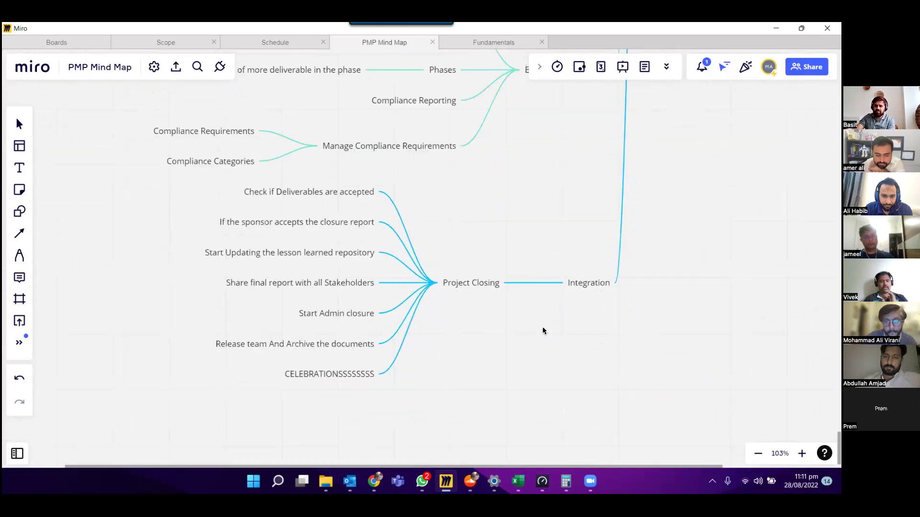
scroll(544, 330, up, 2)
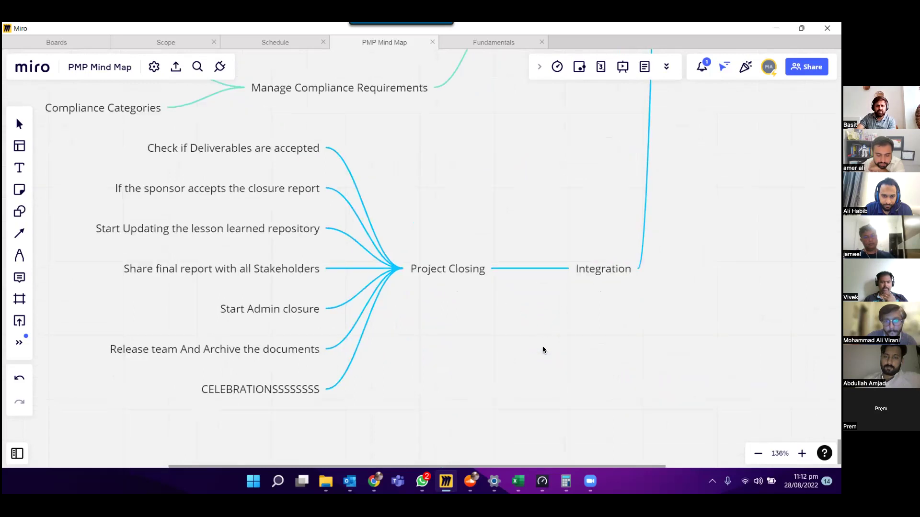
click(308, 387)
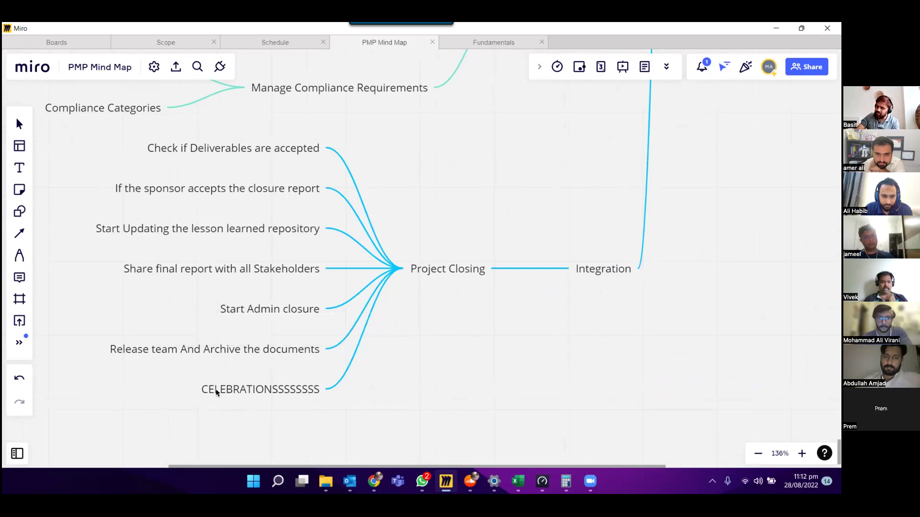
click(161, 410)
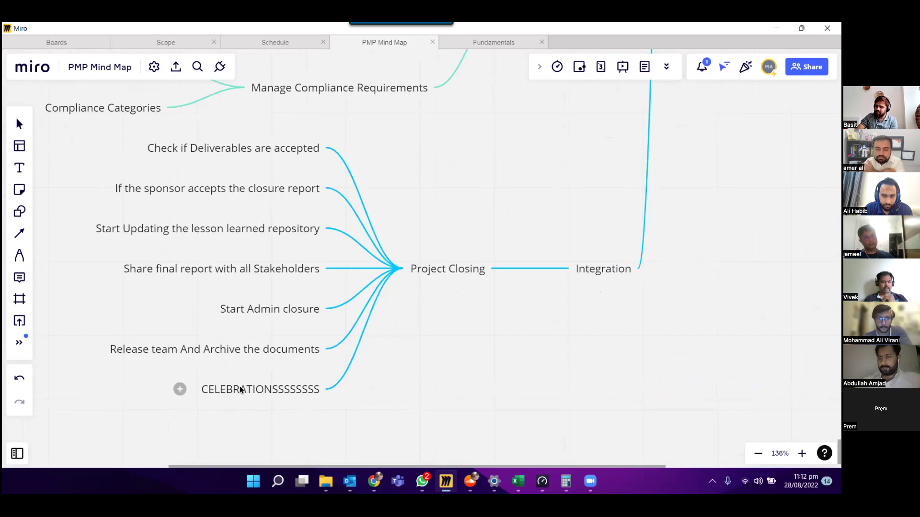
Look closely at the final celebrations topic under Project Closing, and return to the wider view of the Integration branch
click(240, 389)
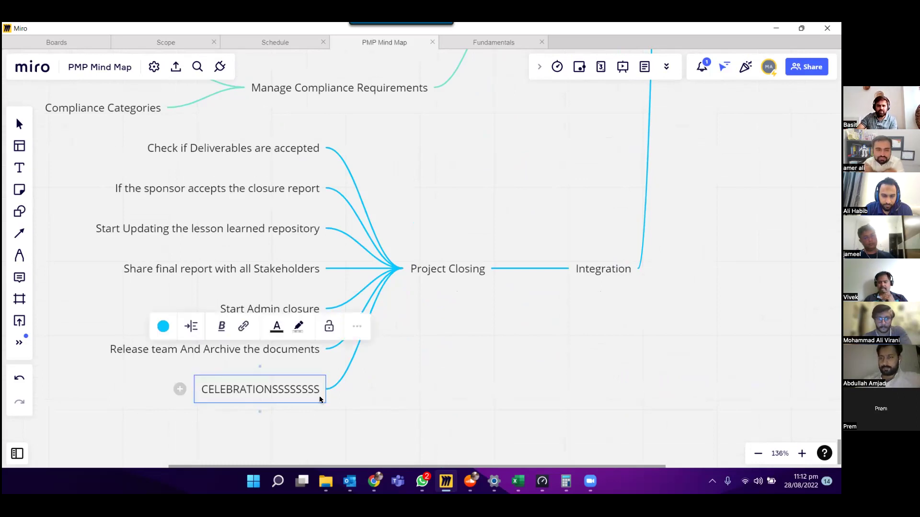
scroll(320, 399, up, 5)
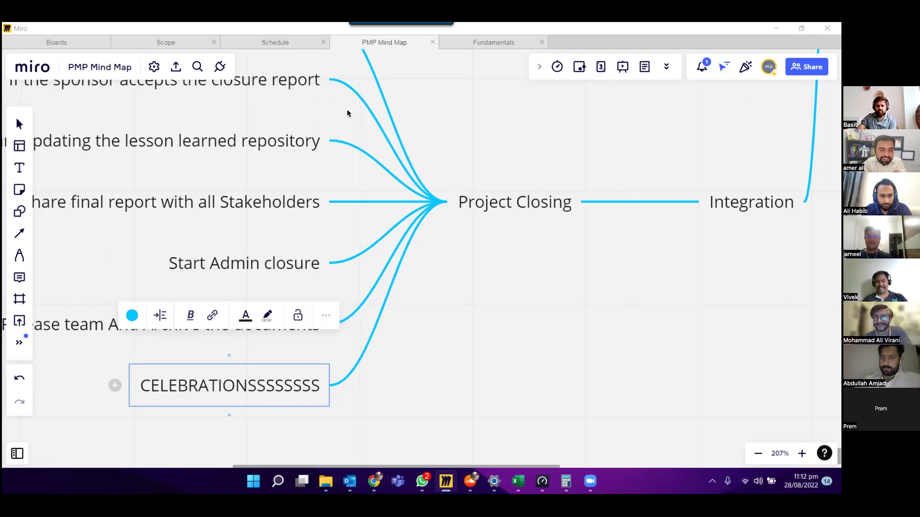
click(474, 90)
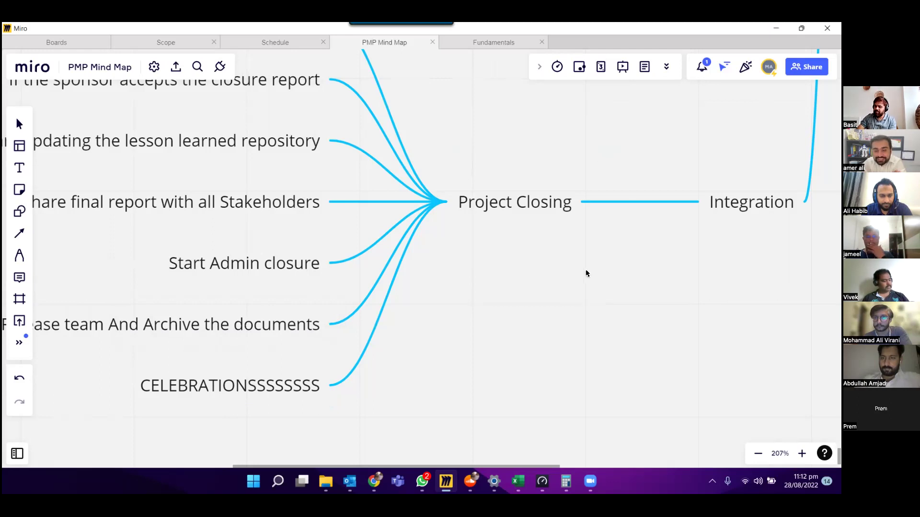
scroll(585, 273, down, 2)
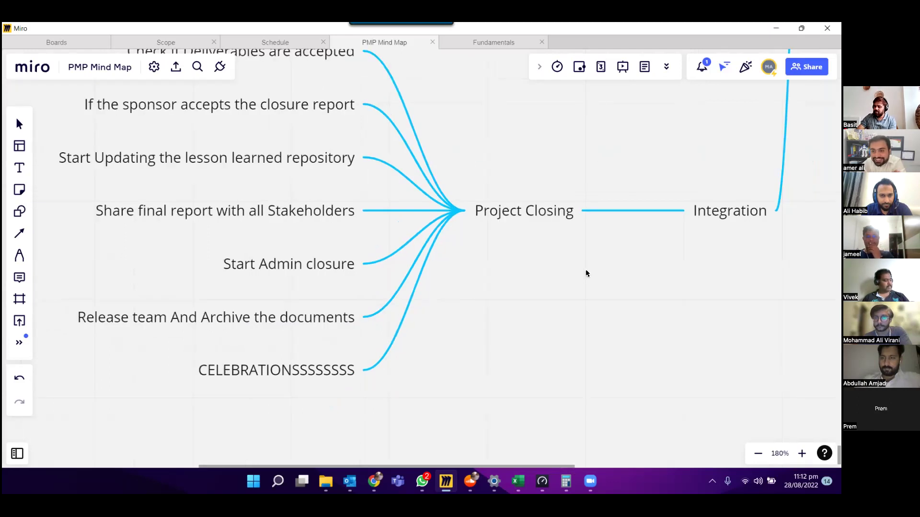
scroll(586, 273, down, 8)
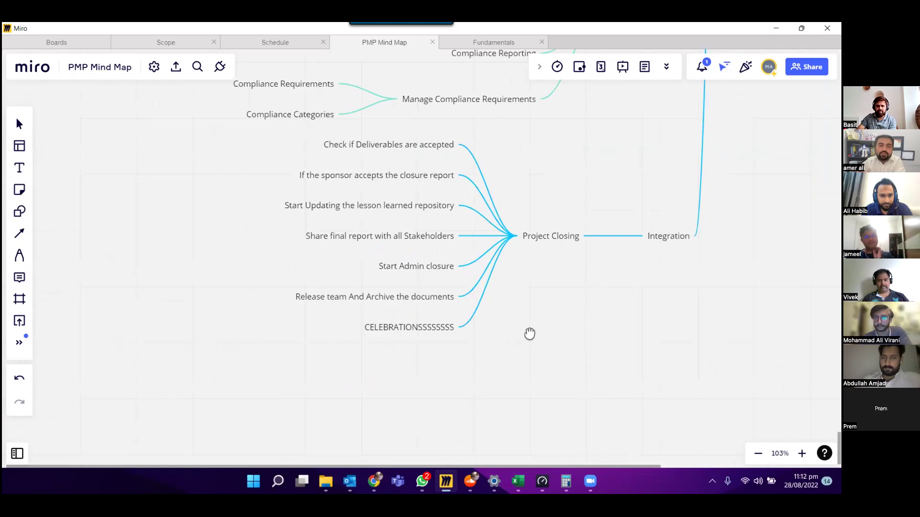
scroll(529, 334, down, 3)
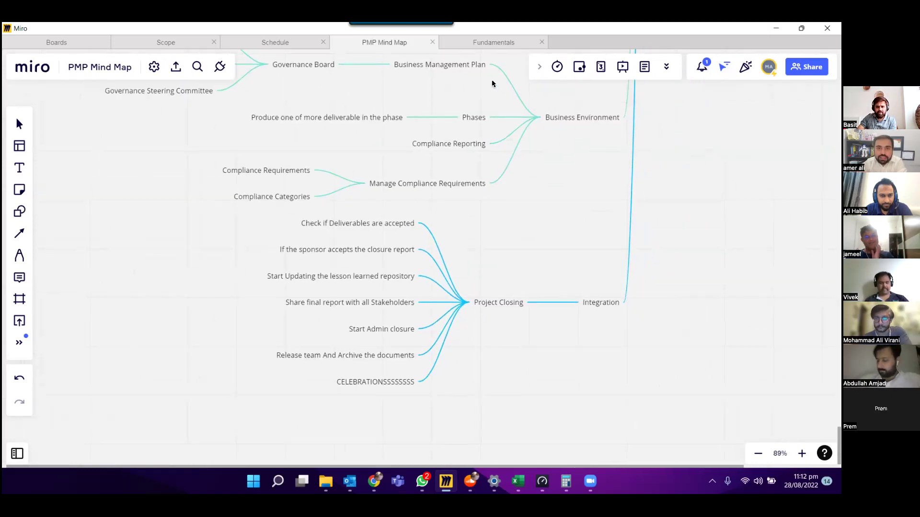
scroll(492, 84, down, 4)
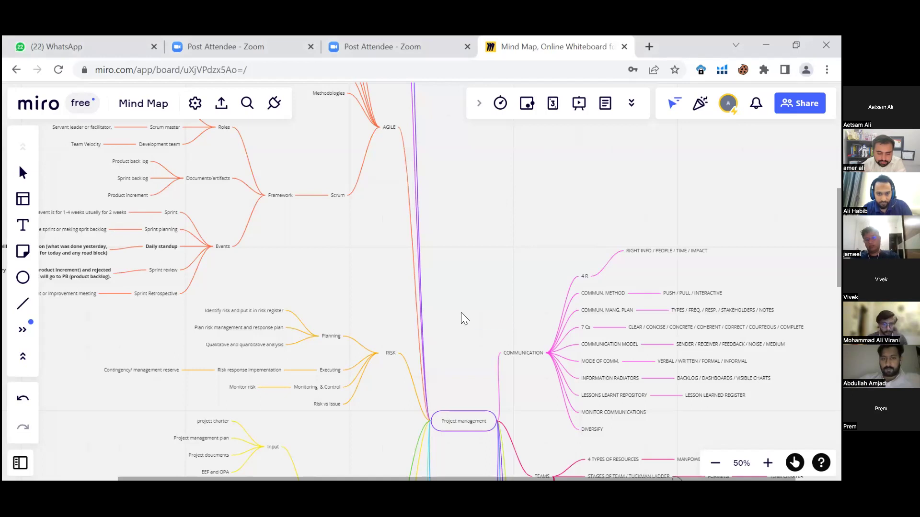
Survey the branches around the central Project management node, from Communication and Teams to Risk and Quality
mouse_move(450, 295)
mouse_down()
mouse_move(440, 272)
mouse_move(445, 283)
mouse_up()
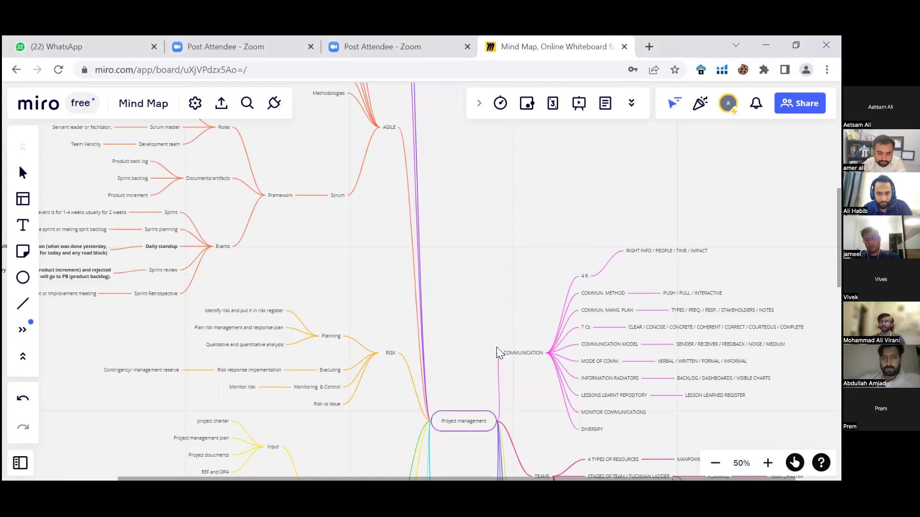
drag(496, 347, 366, 273)
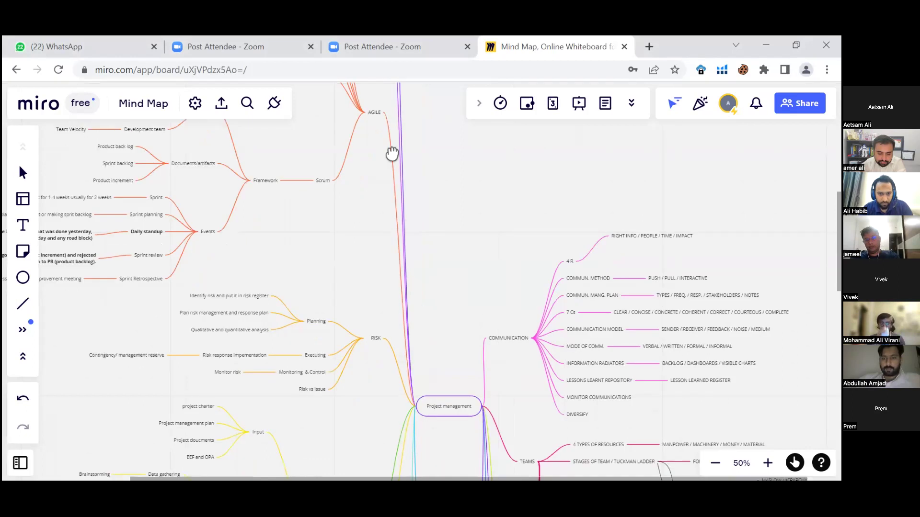
scroll(391, 154, down, 5)
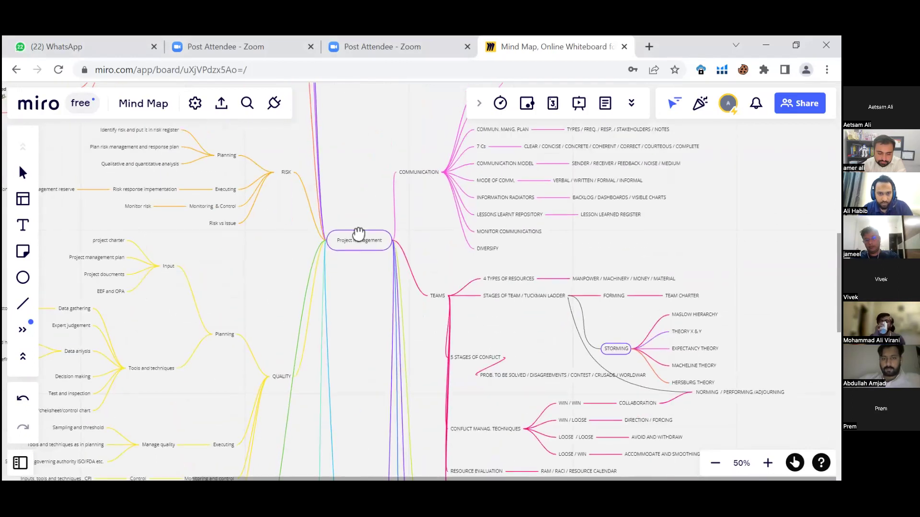
scroll(359, 243, up, 3)
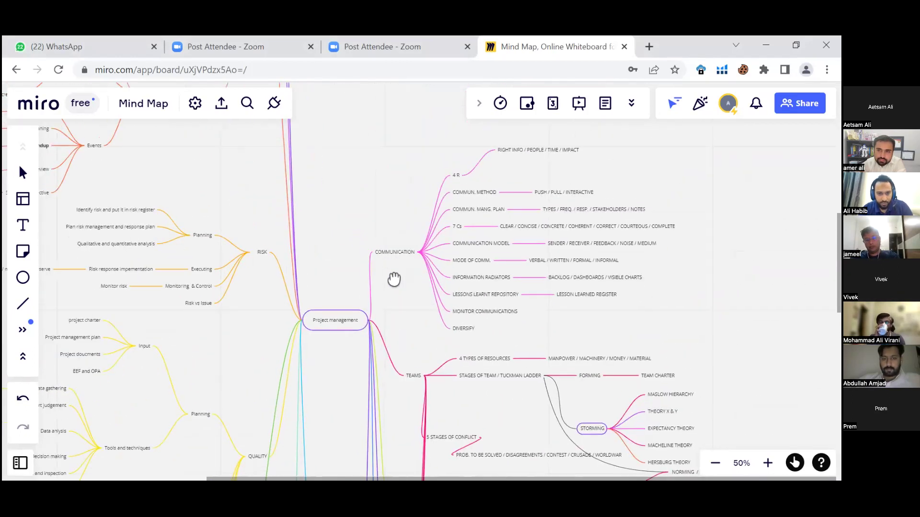
scroll(396, 296, up, 2)
scroll(303, 125, up, 1)
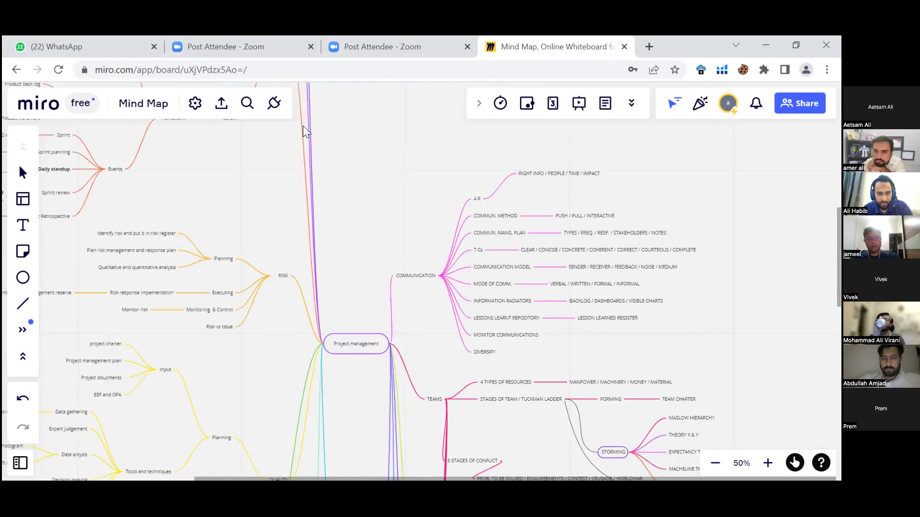
scroll(356, 173, up, 1)
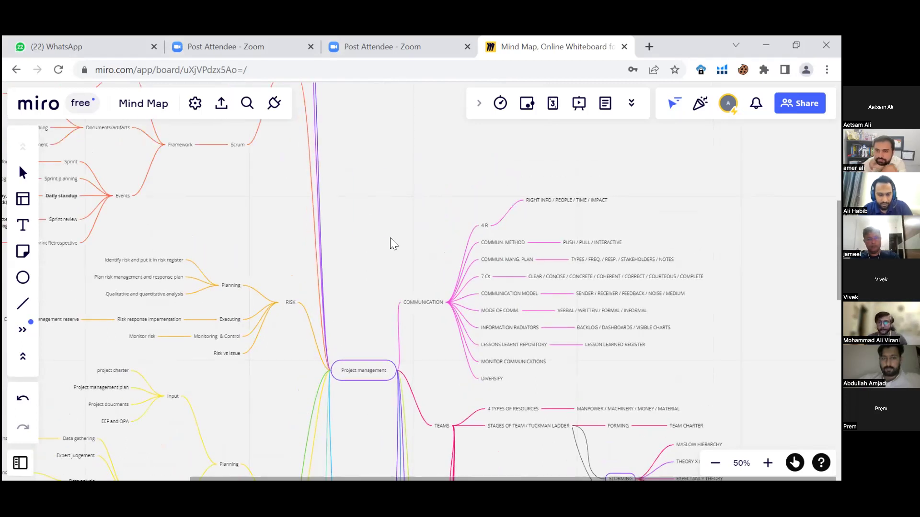
scroll(390, 234, down, 1)
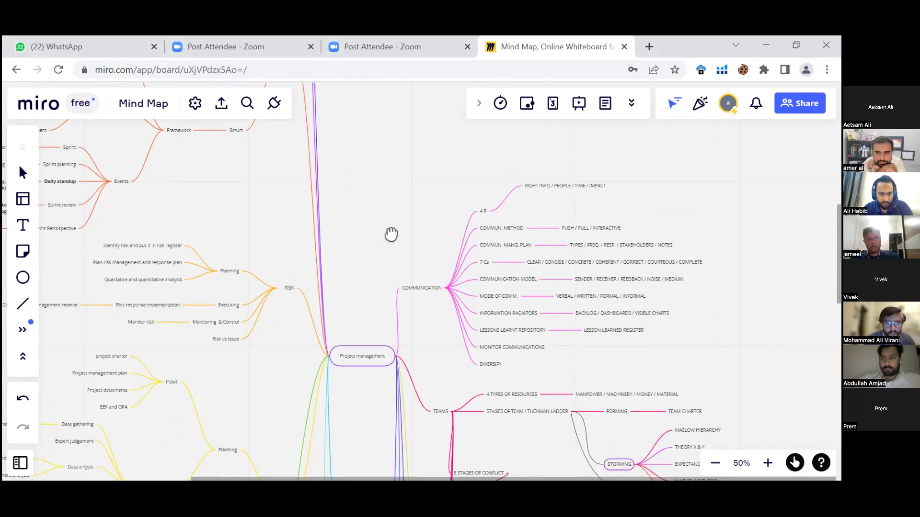
Examine the Fundamentals branch, from Constraints, Business Value and PMO through Project Charter to 5 Process Groups and Leadership Style
scroll(407, 325, up, 5)
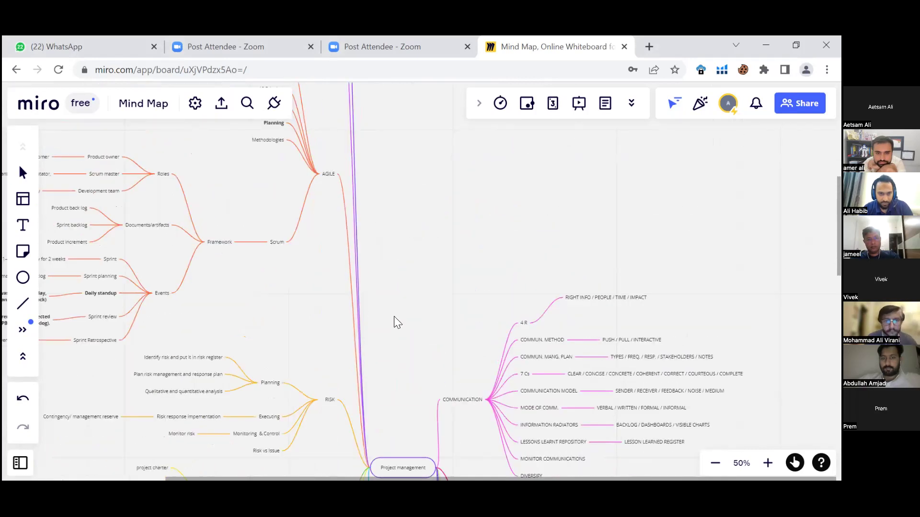
scroll(401, 256, up, 4)
right_click(402, 256)
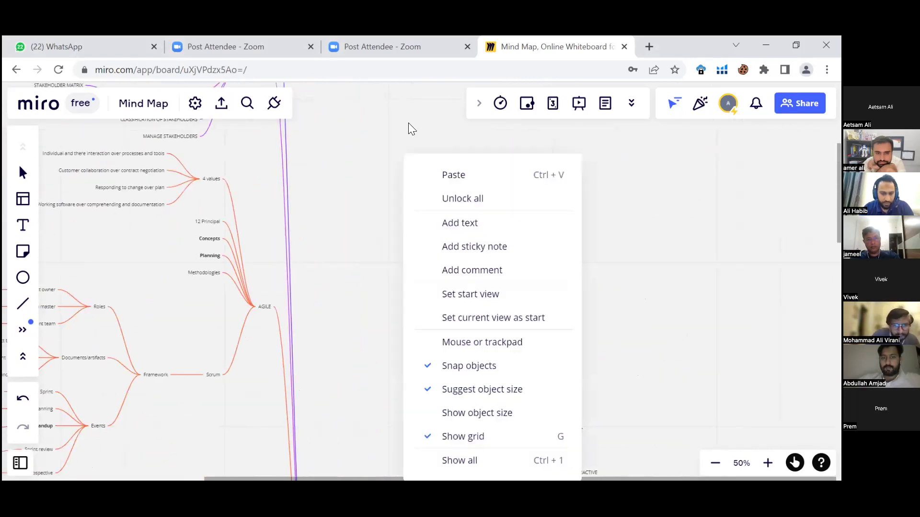
scroll(462, 277, up, 7)
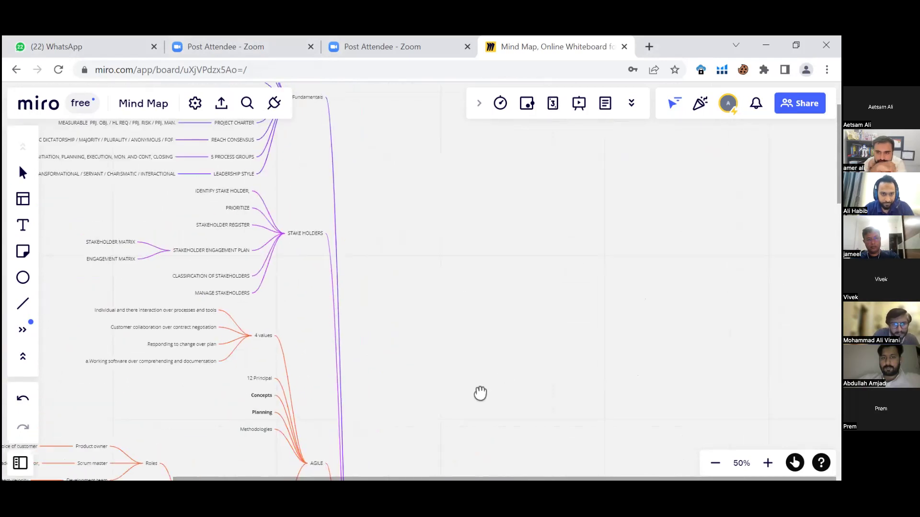
scroll(480, 393, up, 4)
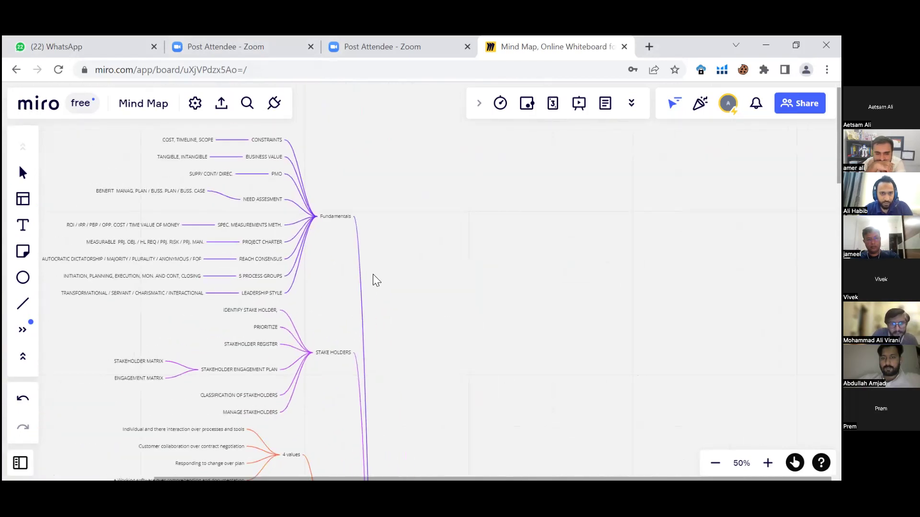
scroll(286, 189, up, 1)
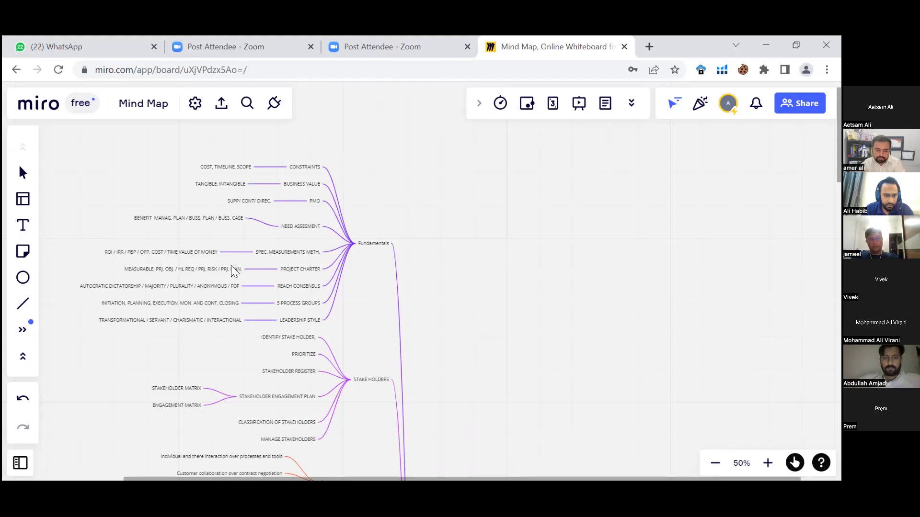
drag(234, 249, 234, 263)
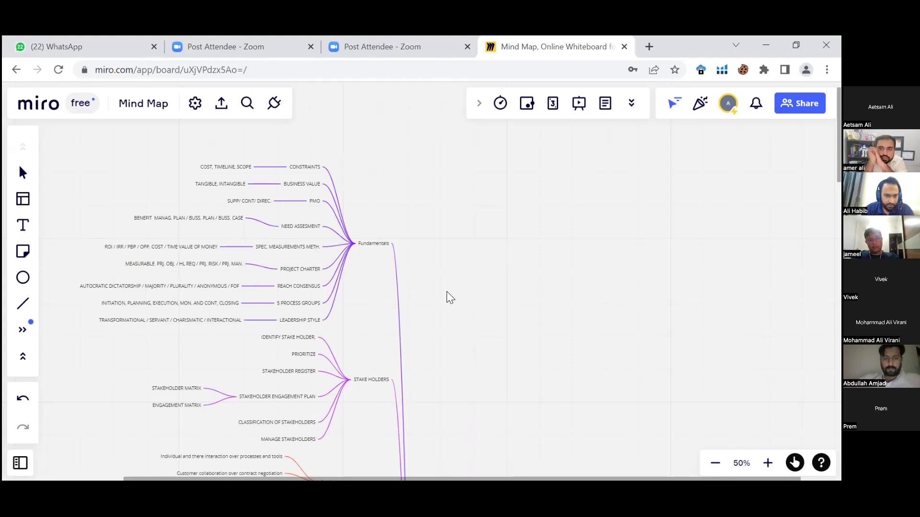
drag(446, 291, 435, 259)
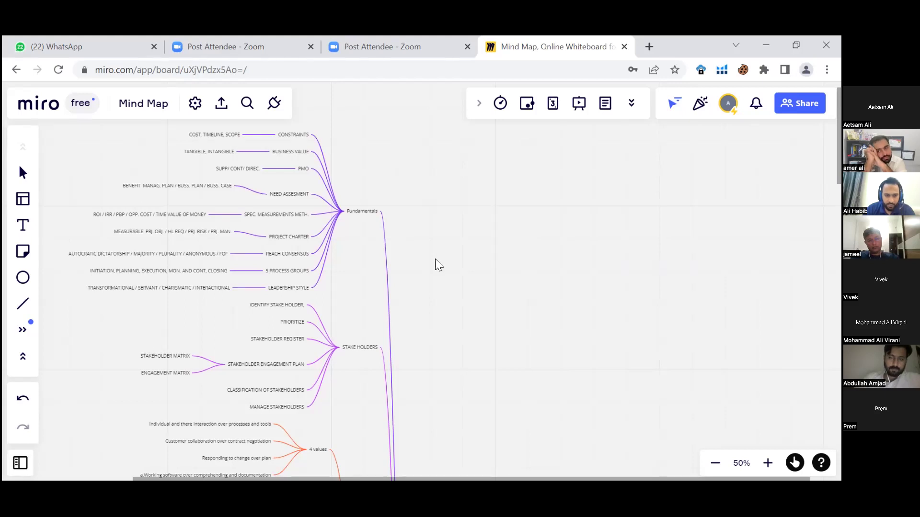
drag(431, 239, 432, 235)
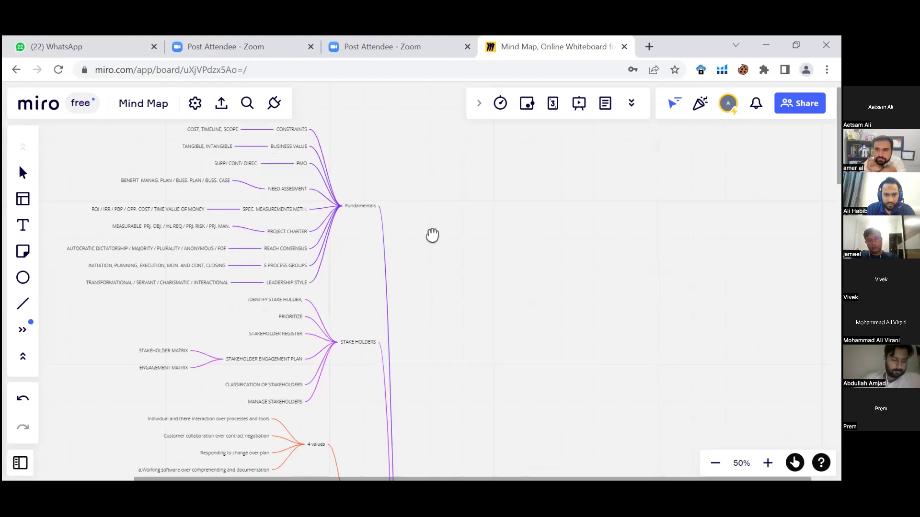
Review the Stake Holders branch, from identifying and prioritizing stakeholders to the register, engagement plan, classification and management
scroll(433, 236, down, 1)
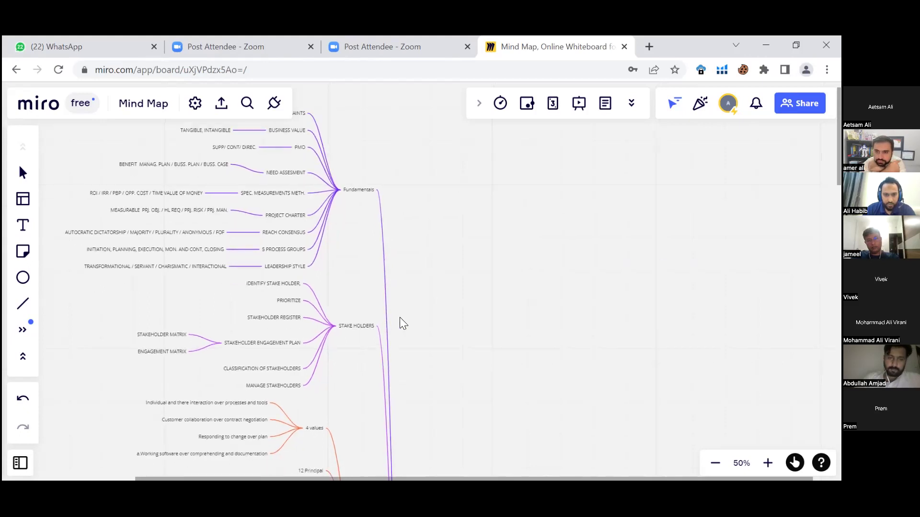
scroll(401, 272, down, 3)
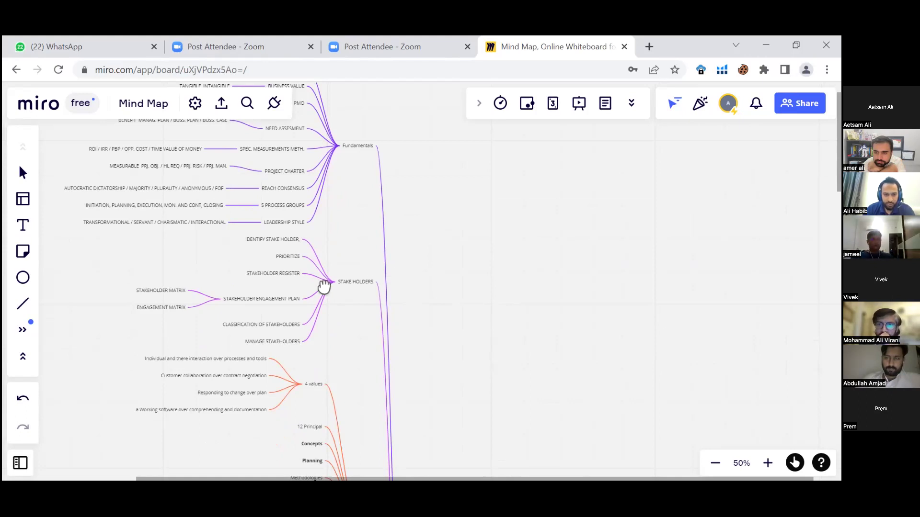
scroll(190, 288, right, 1)
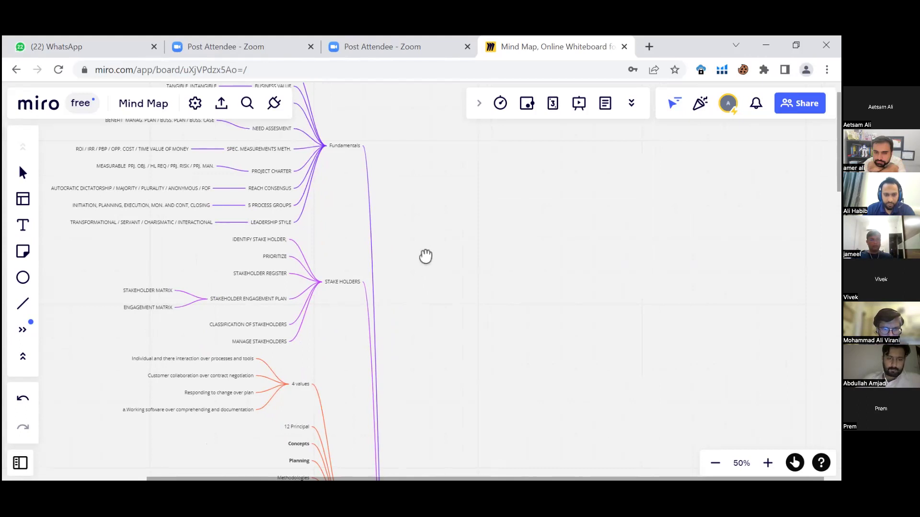
scroll(425, 215, down, 3)
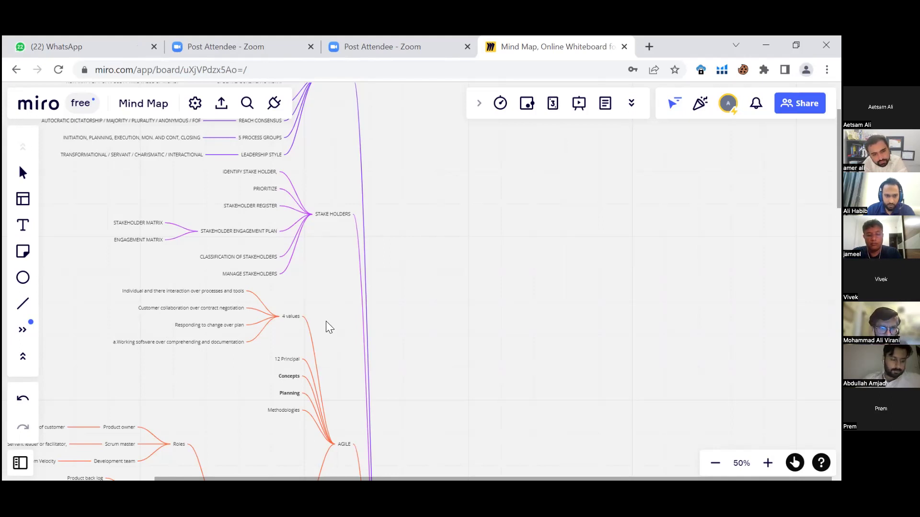
Examine the Agile branch, covering the 4 values, 12 Principal, and the Scrum framework's roles, artifacts and events
scroll(309, 260, down, 3)
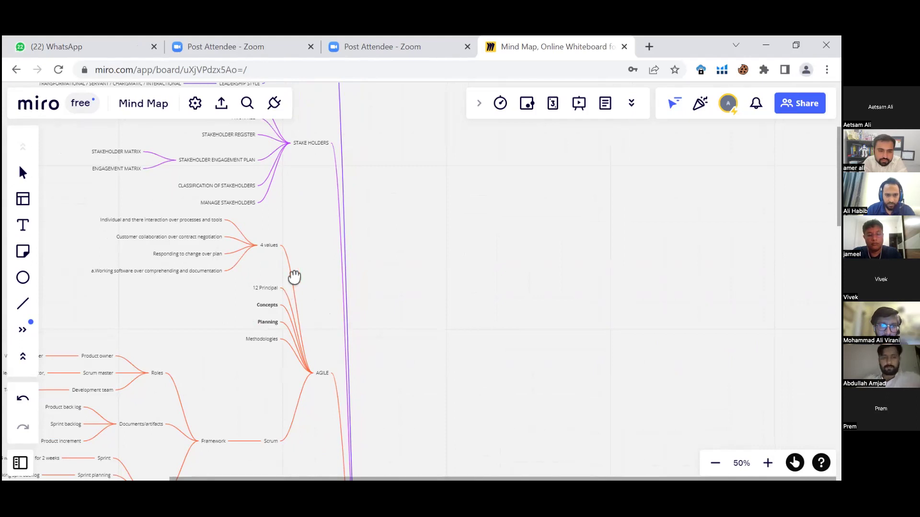
scroll(294, 275, down, 3)
scroll(294, 275, left, 2)
scroll(322, 312, down, 1)
scroll(321, 311, left, 1)
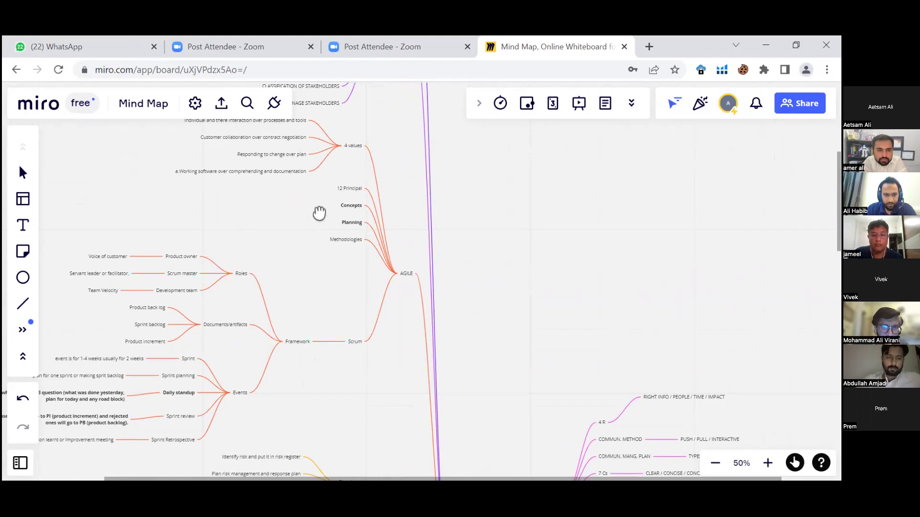
scroll(318, 211, down, 1)
scroll(318, 211, left, 2)
scroll(296, 214, down, 2)
scroll(297, 214, left, 1)
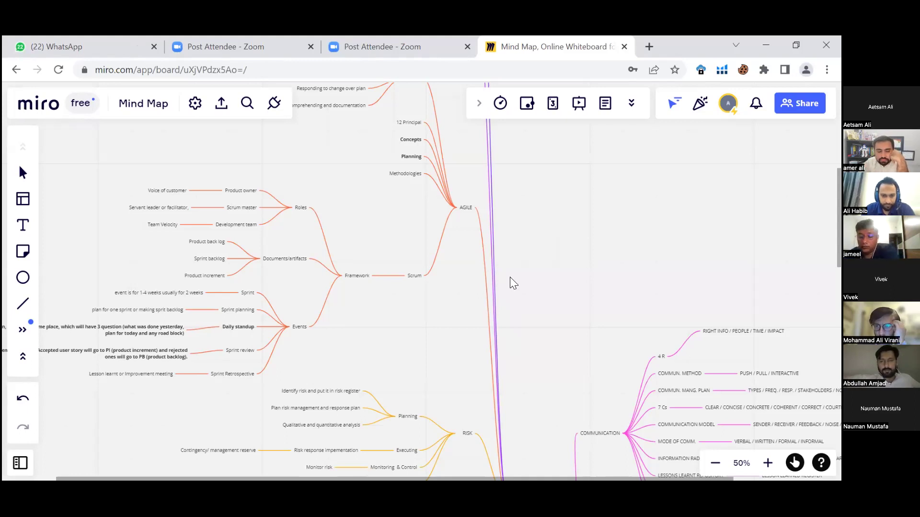
Review the Risk branch's Planning, Executing and Monitoring & Control topics alongside the Communication branch's 4 R to Diversify topics
drag(509, 280, 468, 139)
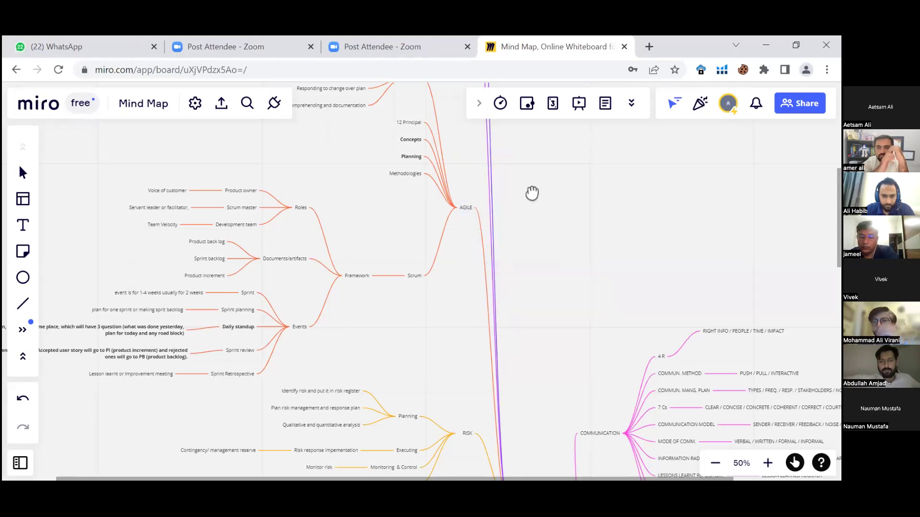
scroll(531, 193, down, 5)
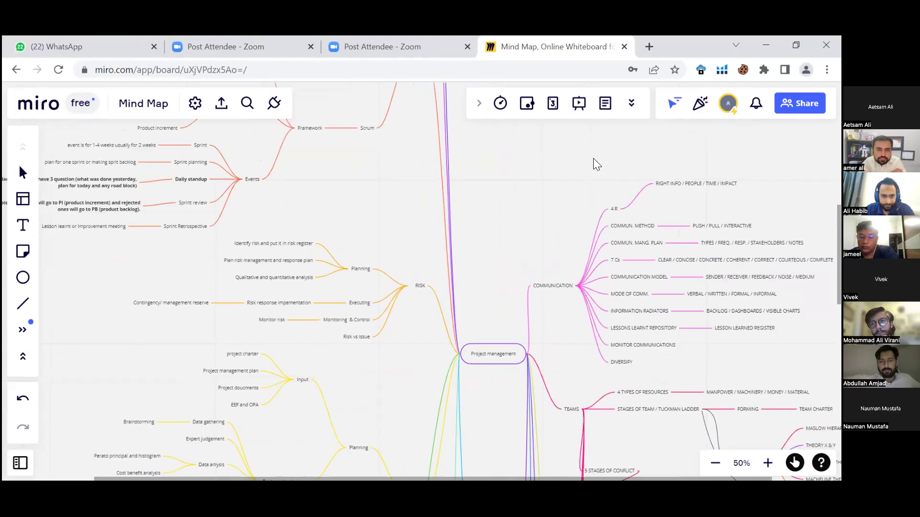
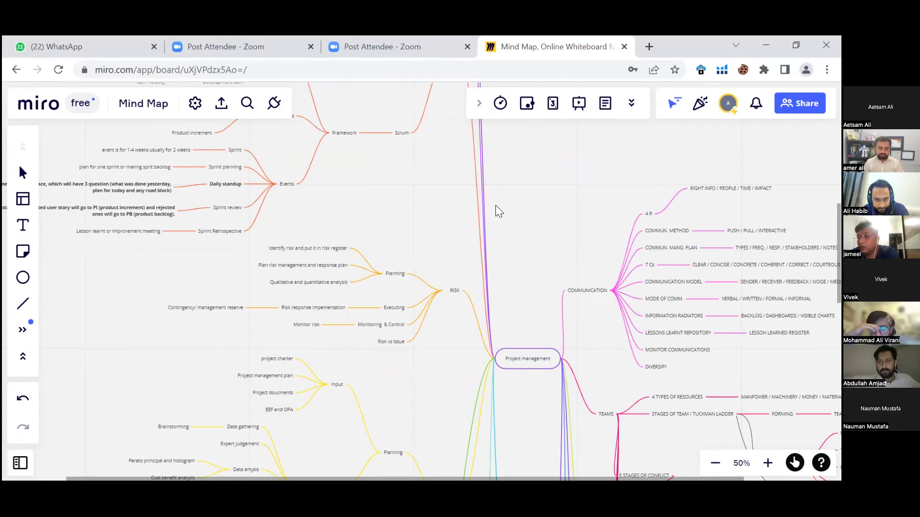
drag(474, 196, 444, 150)
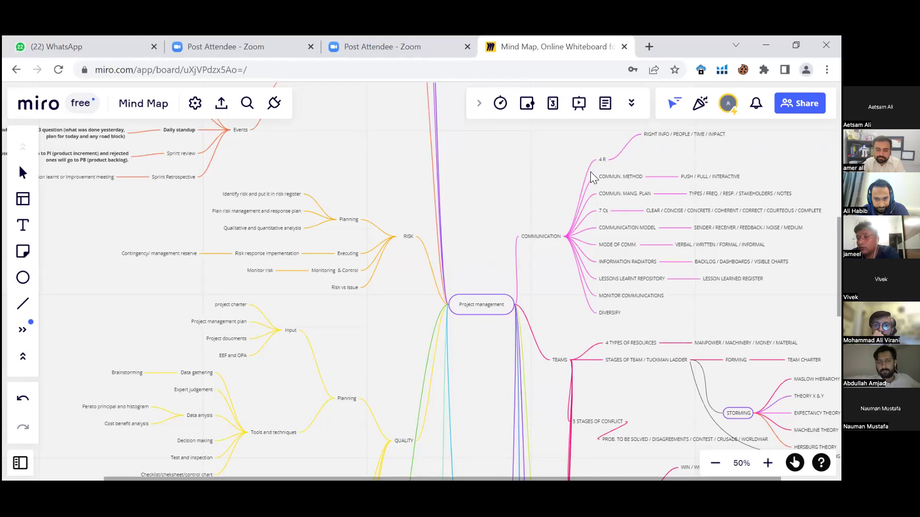
scroll(490, 206, down, 2)
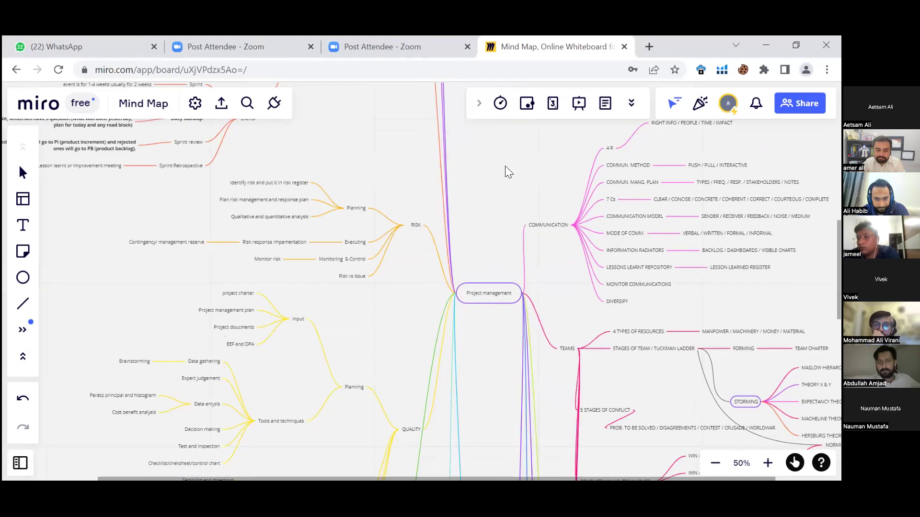
Examine the Quality branch, from Planning inputs, tools and techniques to Manage quality, Monitoring and control, and Output
scroll(494, 118, down, 3)
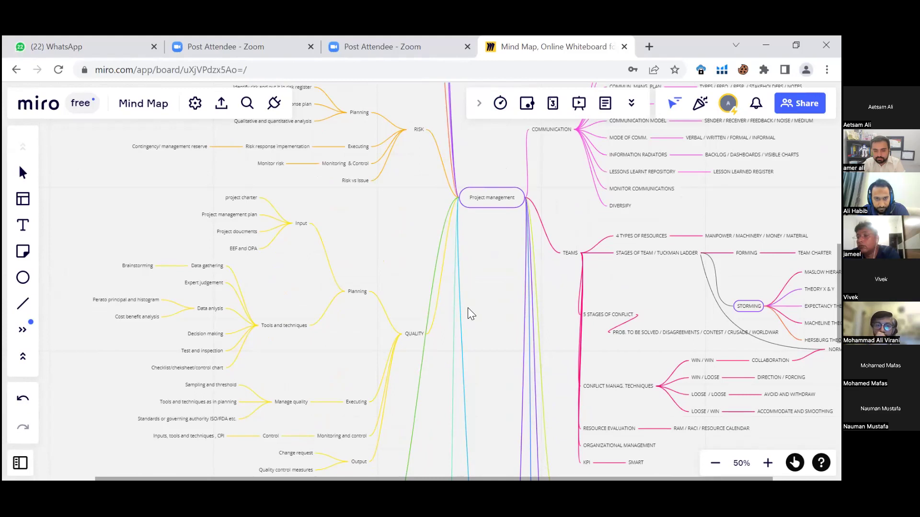
drag(493, 331, 528, 347)
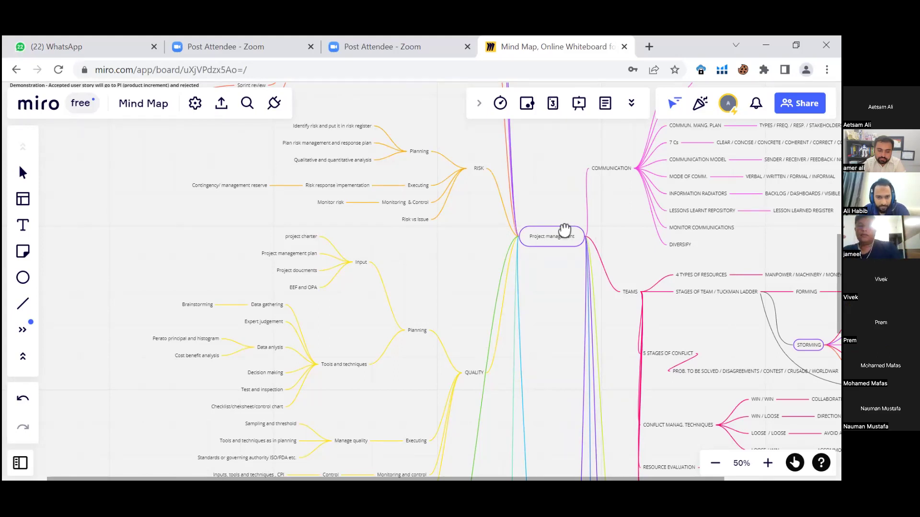
scroll(530, 296, down, 5)
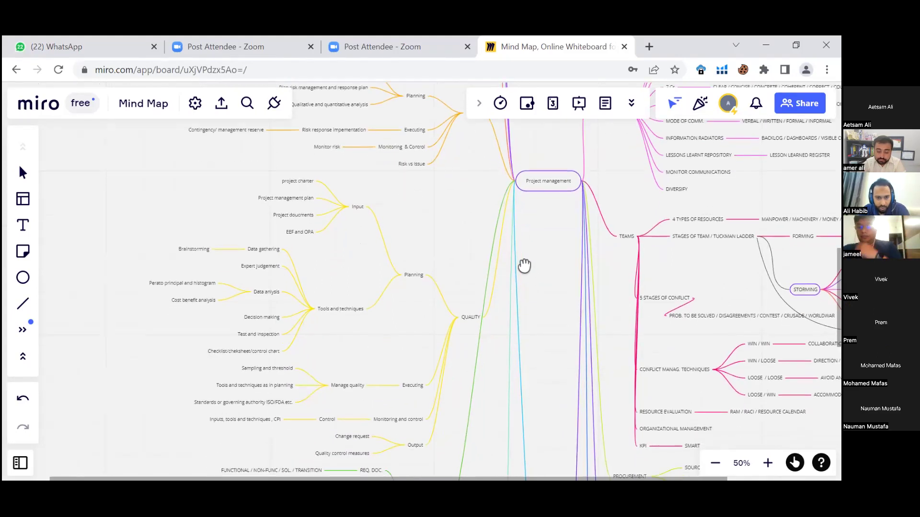
scroll(530, 291, up, 2)
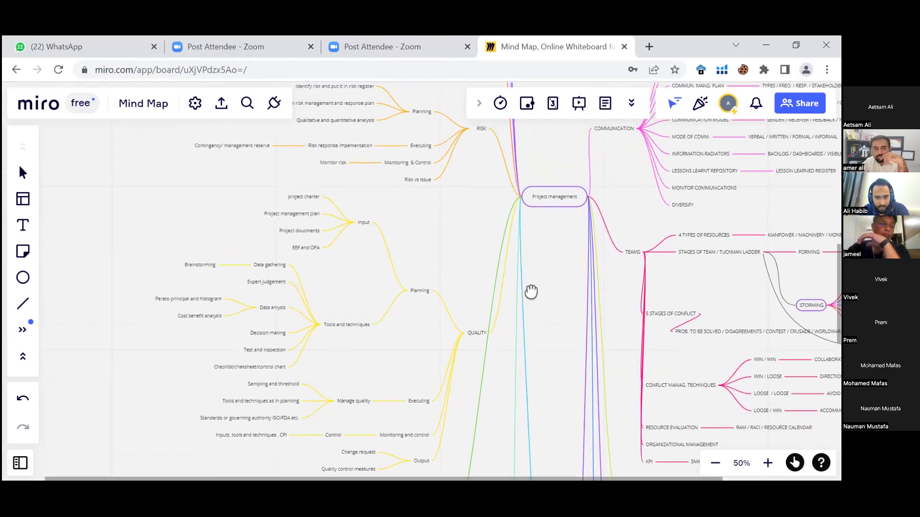
scroll(531, 291, up, 2)
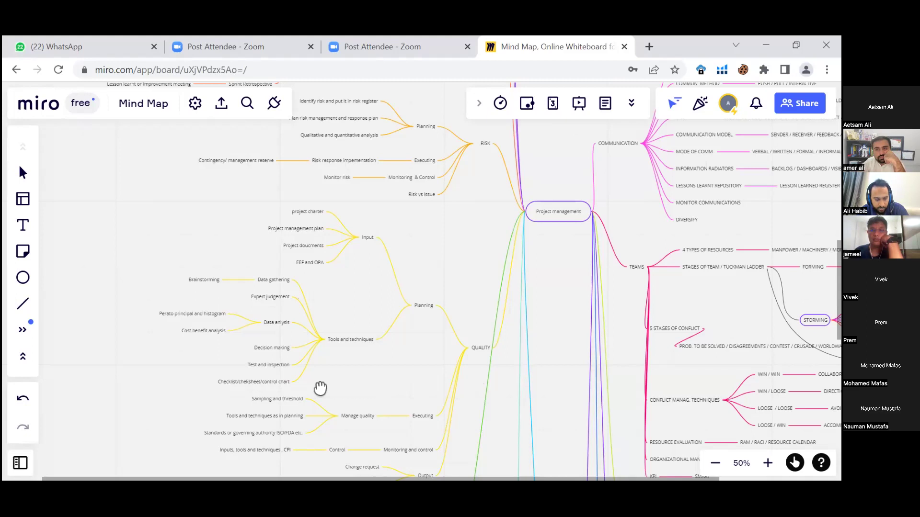
scroll(326, 373, down, 3)
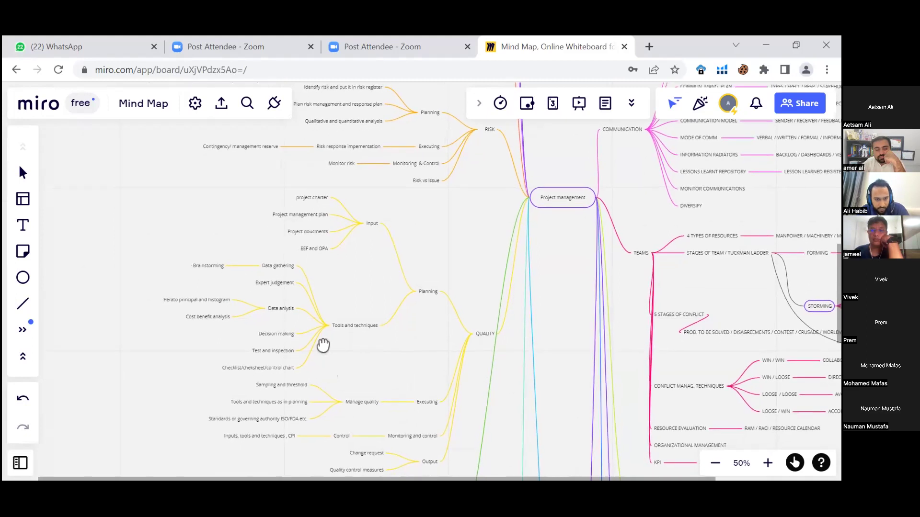
scroll(321, 327, down, 3)
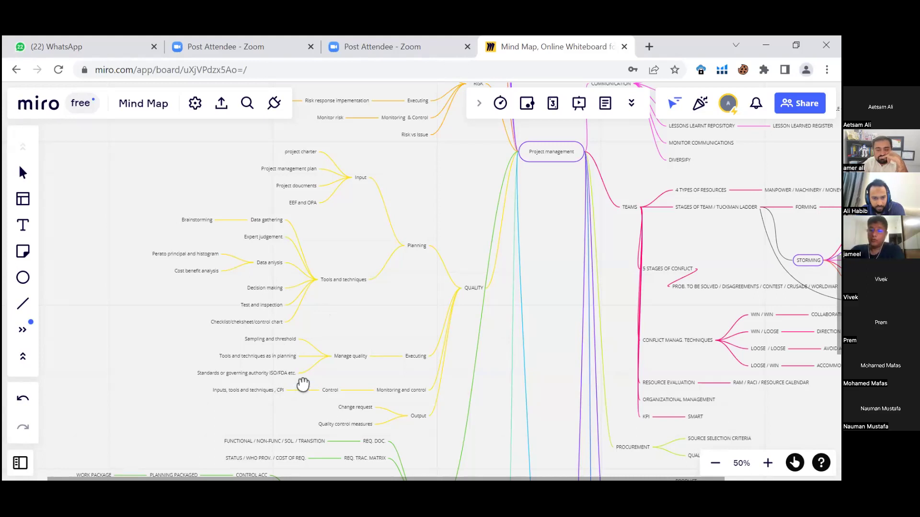
scroll(303, 335, down, 2)
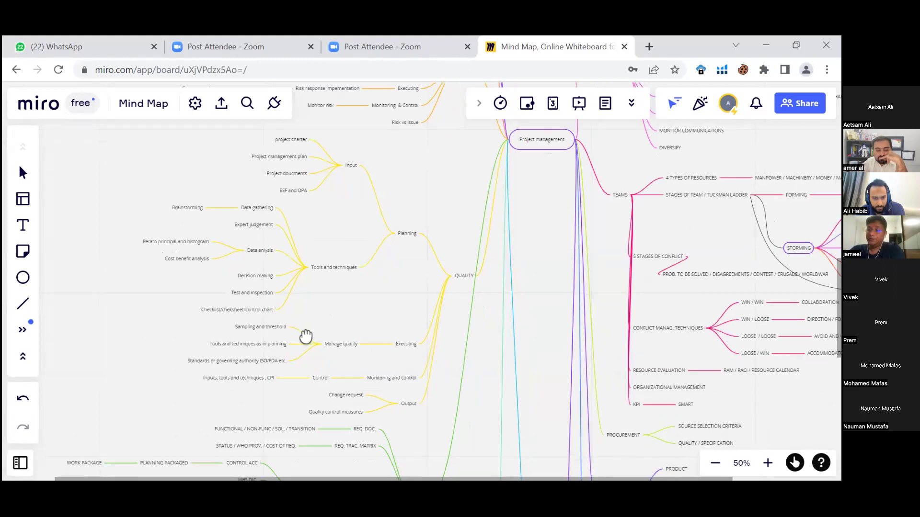
Review the Scope branch, from requirement documents, traceability matrix and WBS to scope creep, gold plating and scope validation
scroll(308, 301, down, 1)
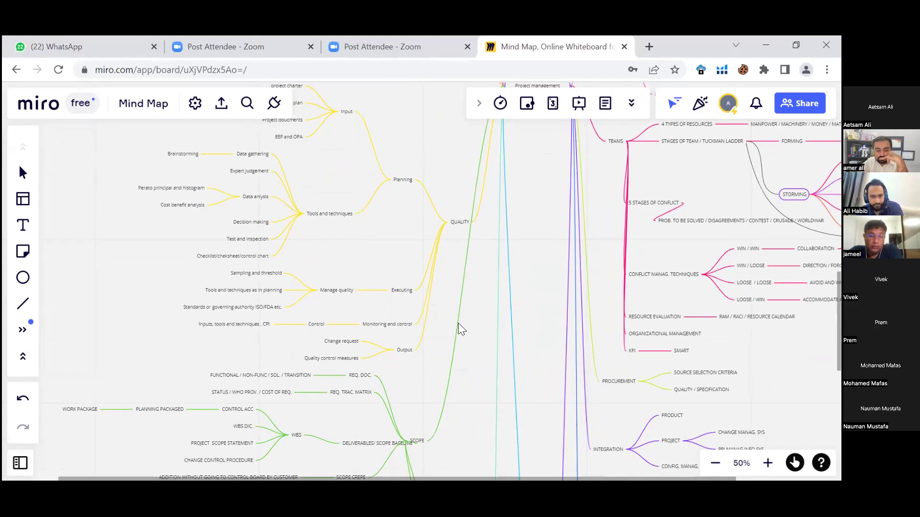
scroll(419, 265, down, 1)
scroll(442, 205, down, 5)
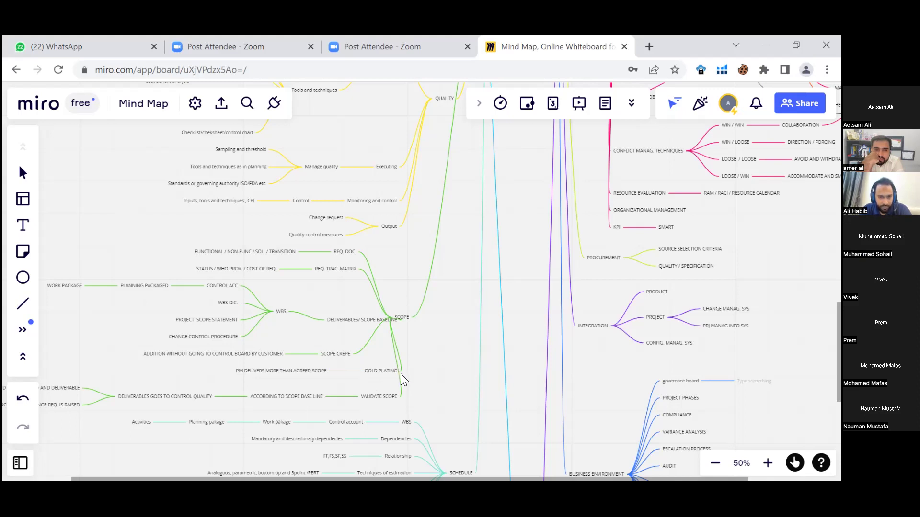
drag(400, 376, 451, 309)
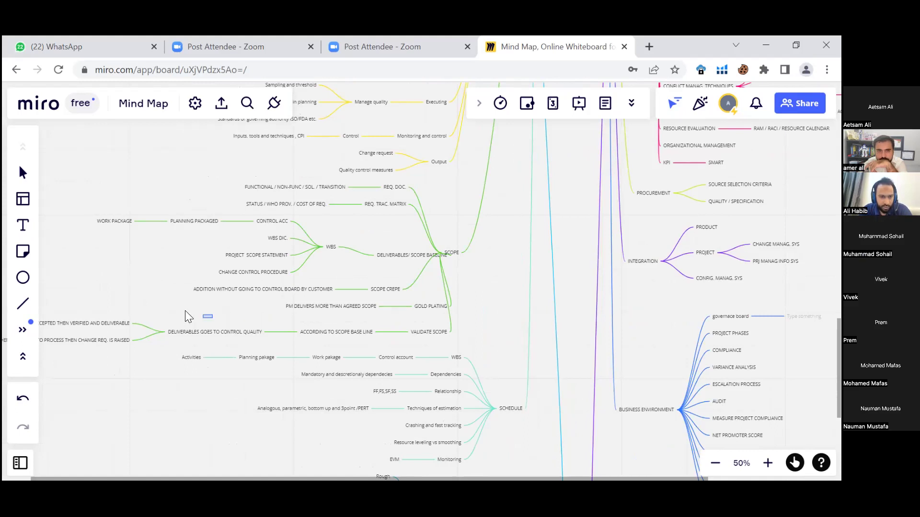
drag(161, 304, 274, 253)
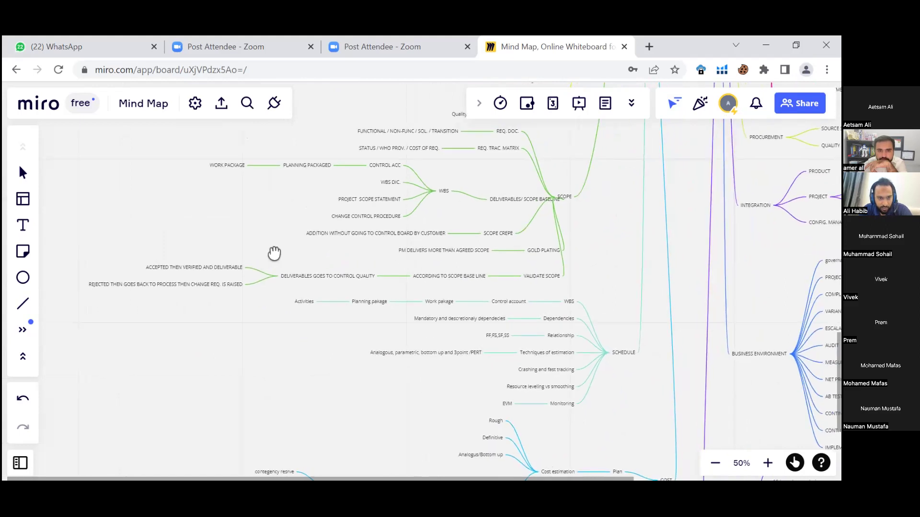
drag(274, 252, 164, 238)
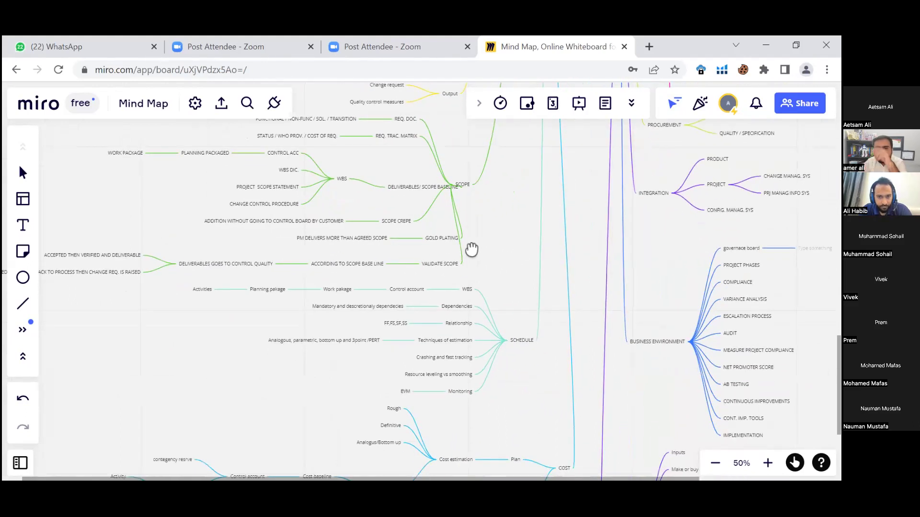
scroll(470, 242, right, 3)
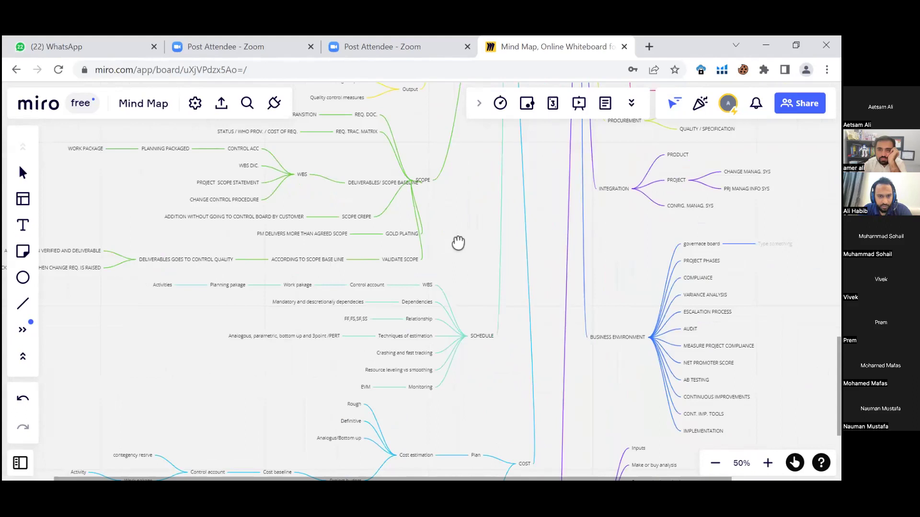
scroll(458, 242, right, 1)
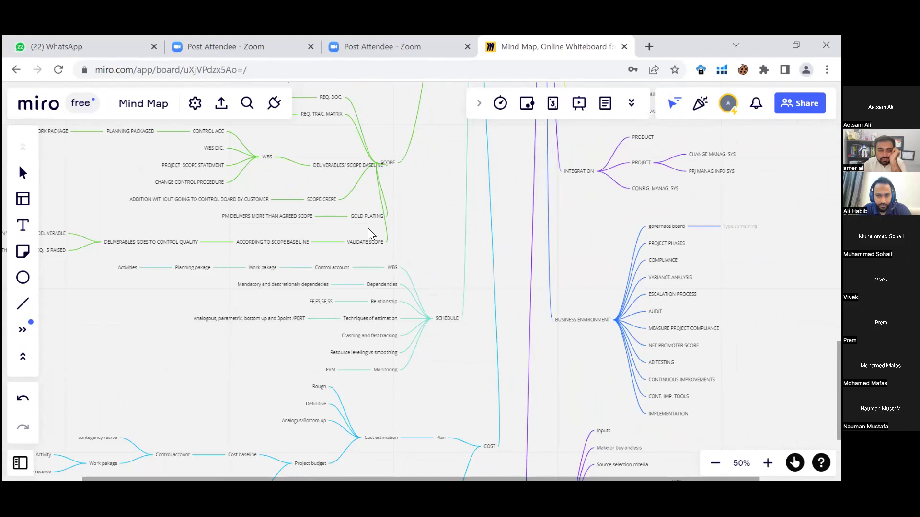
Examine the Schedule branch, covering WBS, dependencies, relationships, estimation techniques, crashing and fast tracking, resource leveling vs smoothing, and EVM monitoring
drag(371, 242, 449, 270)
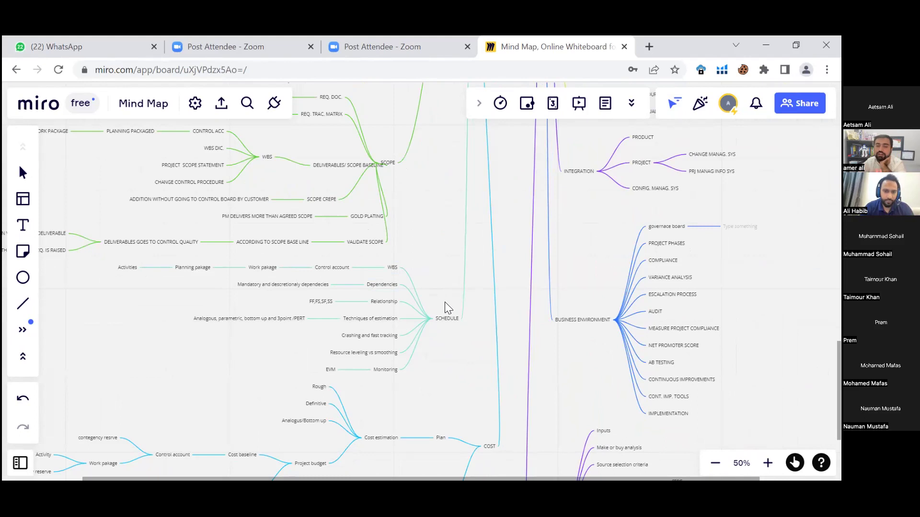
scroll(445, 302, up, 3)
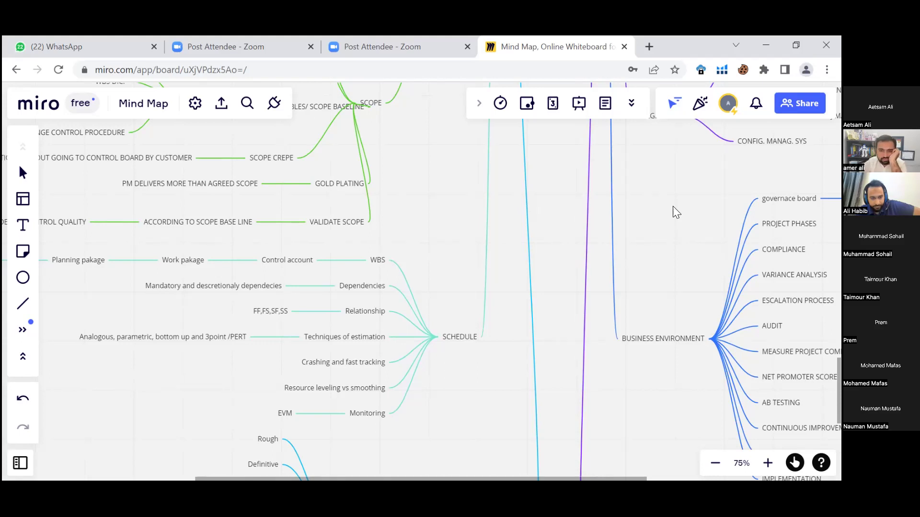
drag(474, 191, 534, 175)
scroll(534, 175, left, 4)
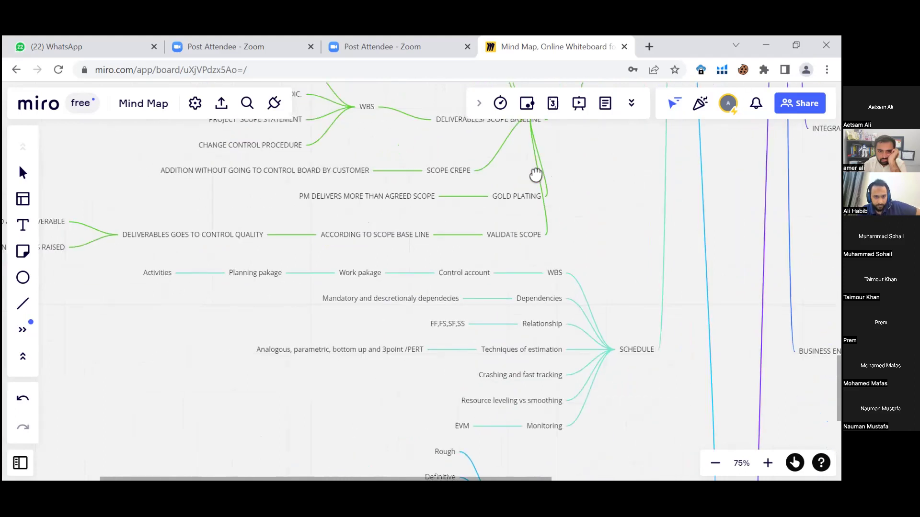
scroll(509, 156, right, 2)
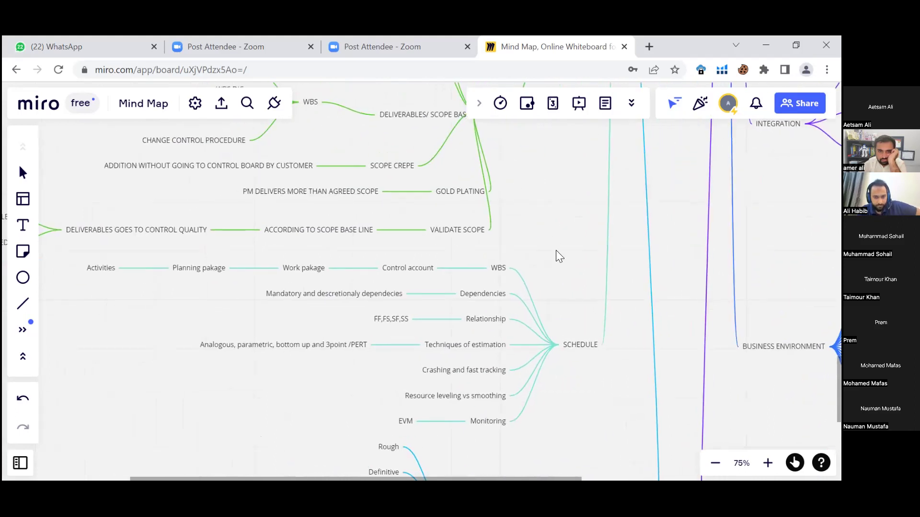
scroll(555, 254, down, 2)
scroll(554, 254, right, 2)
scroll(549, 240, down, 3)
scroll(549, 240, right, 2)
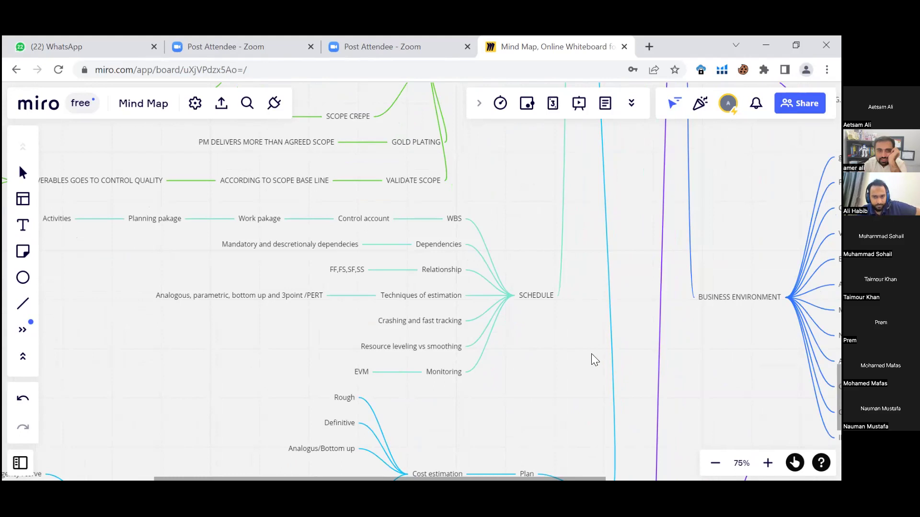
drag(592, 355, 563, 316)
drag(550, 331, 532, 315)
scroll(540, 283, down, 2)
scroll(540, 283, left, 1)
scroll(534, 274, right, 1)
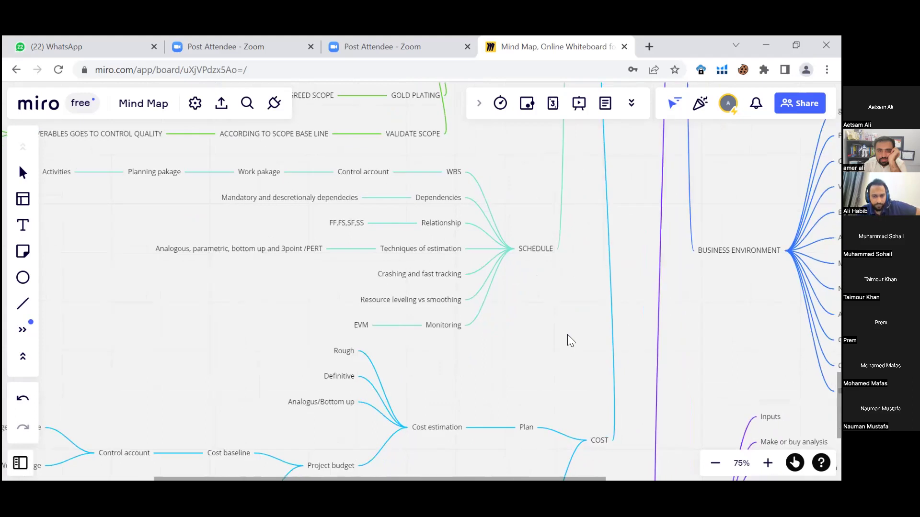
scroll(512, 320, down, 1)
scroll(512, 319, right, 3)
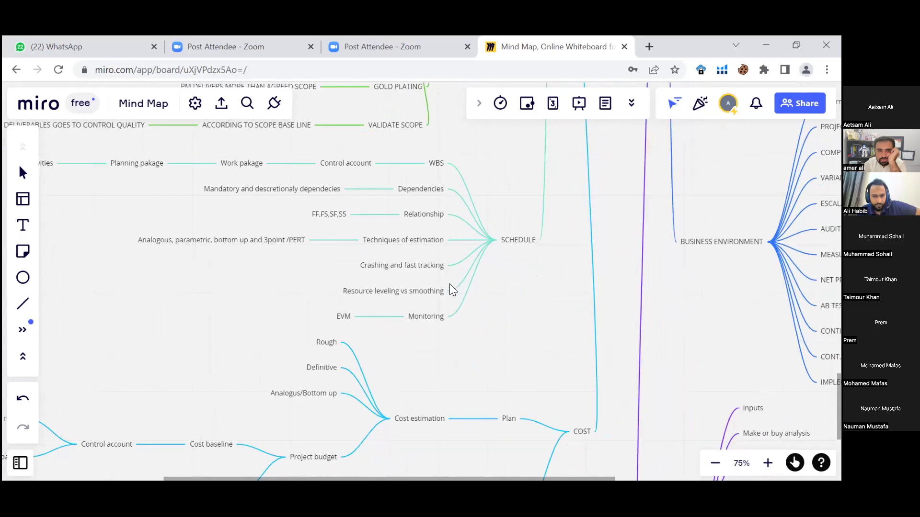
Look over the Cost estimation topics and the neighbouring Business Environment and Integration branches
scroll(346, 317, down, 3)
scroll(346, 317, right, 4)
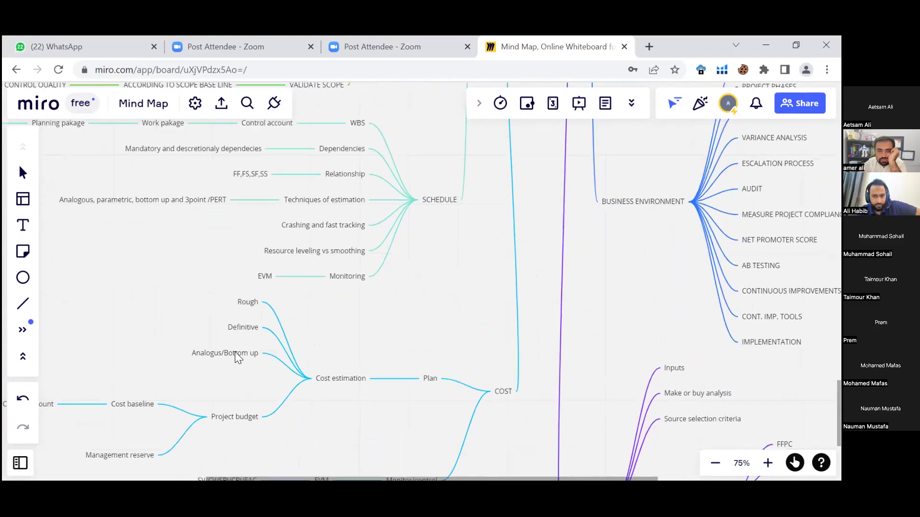
scroll(211, 366, up, 2)
scroll(211, 366, right, 4)
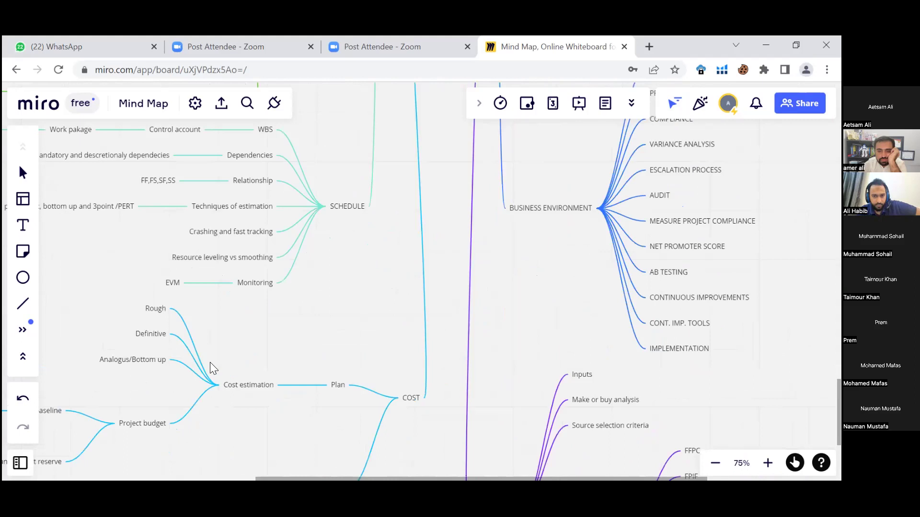
scroll(398, 296, up, 2)
scroll(398, 296, right, 2)
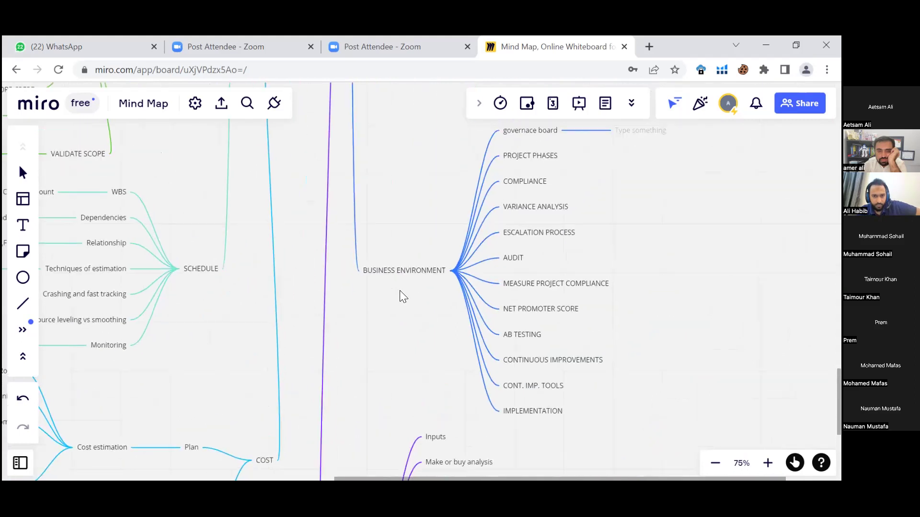
scroll(289, 246, up, 4)
scroll(288, 246, left, 1)
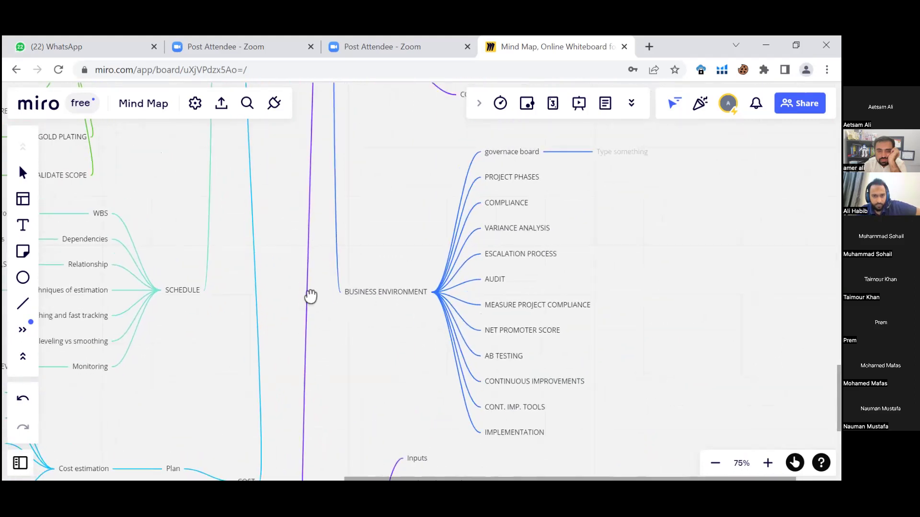
scroll(324, 242, down, 3)
scroll(323, 242, right, 5)
scroll(324, 242, up, 1)
scroll(324, 241, left, 3)
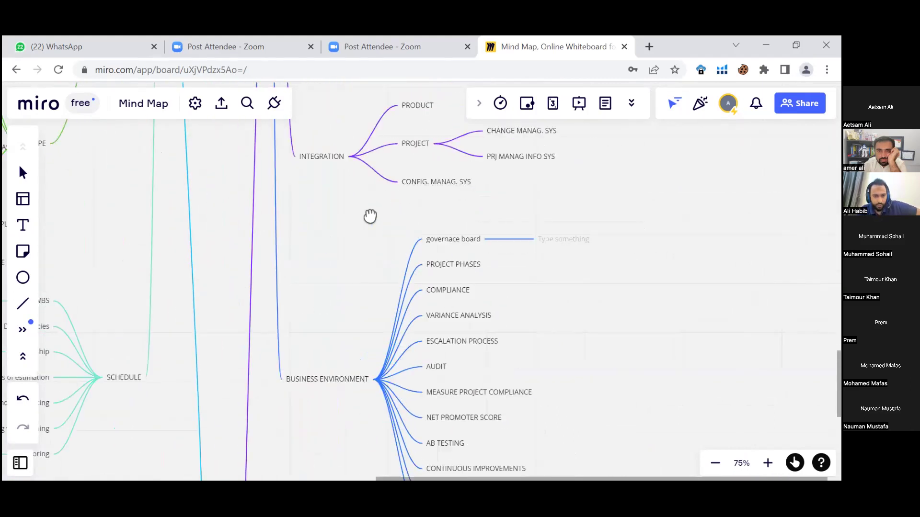
Examine the Cost branch, from Cost estimation, Project budget, cost baseline and reserves to Monitor/control with EVM
scroll(595, 160, down, 3)
scroll(597, 162, left, 6)
scroll(597, 162, down, 3)
scroll(597, 162, left, 4)
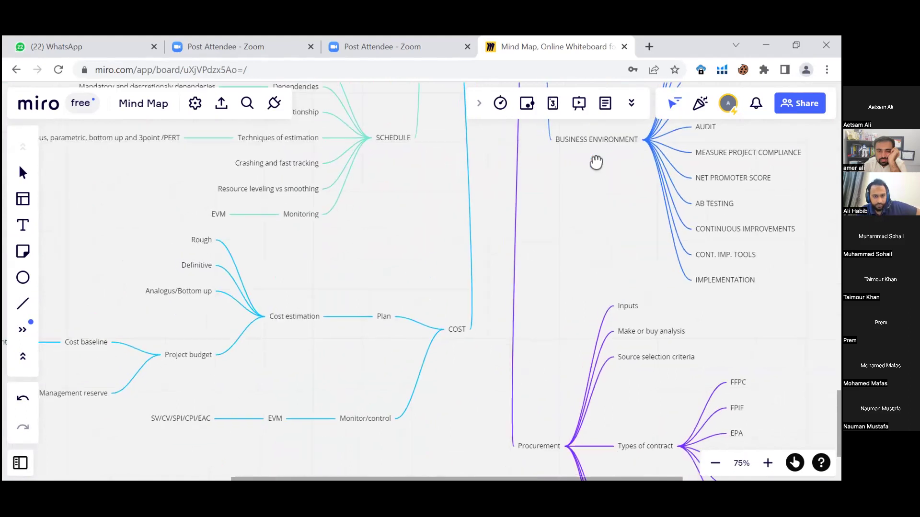
scroll(596, 162, down, 1)
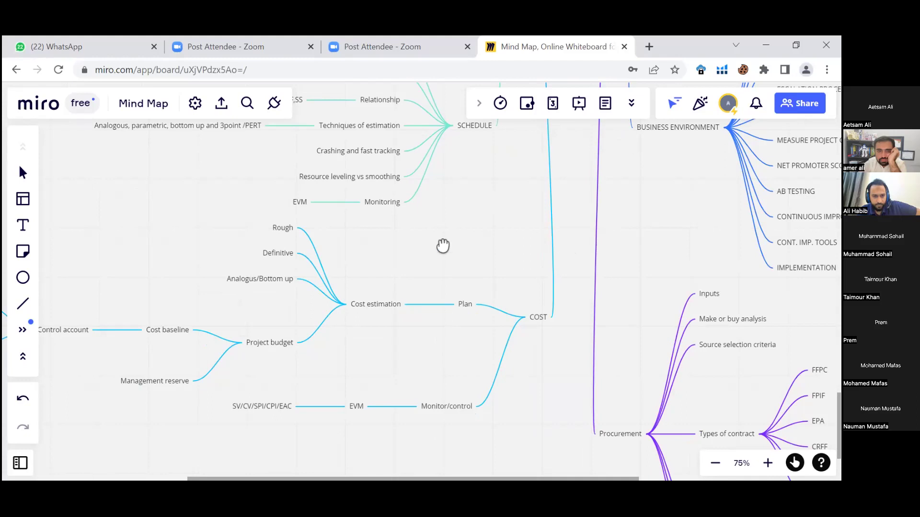
drag(453, 245, 530, 239)
scroll(554, 234, left, 3)
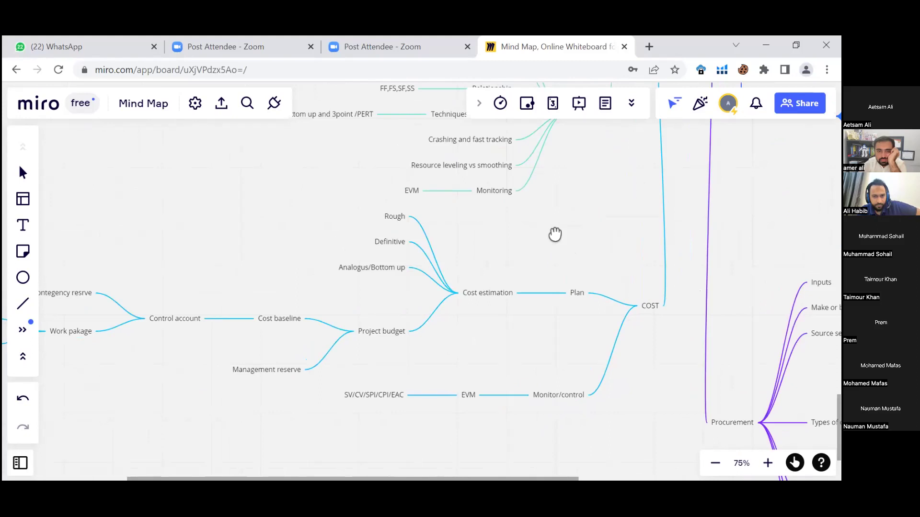
scroll(573, 234, left, 3)
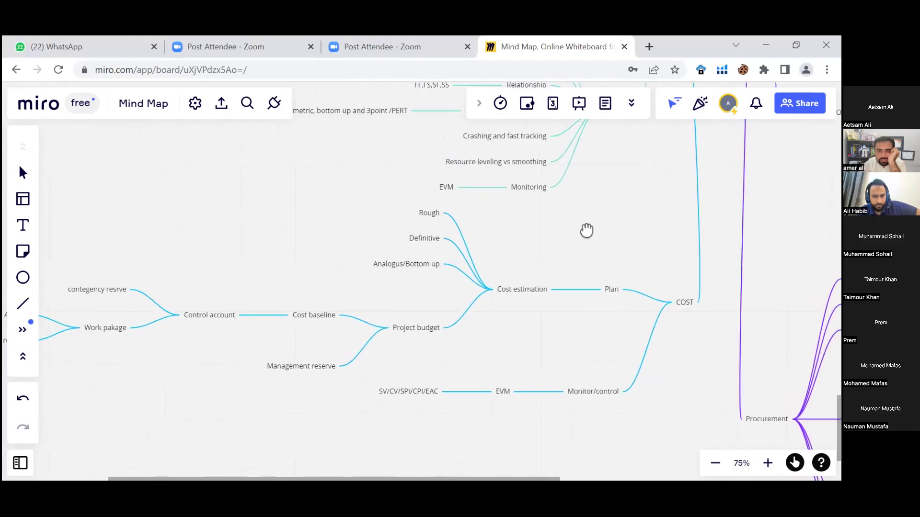
scroll(620, 230, left, 3)
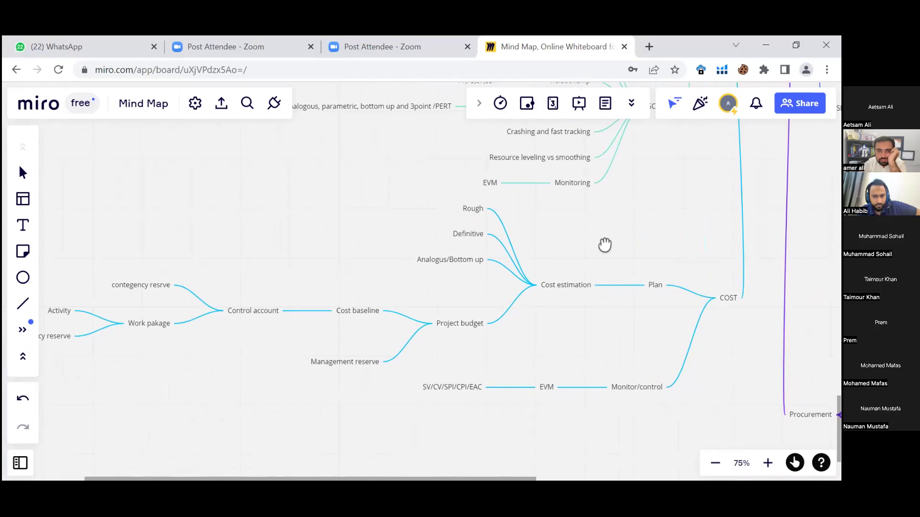
scroll(612, 244, left, 1)
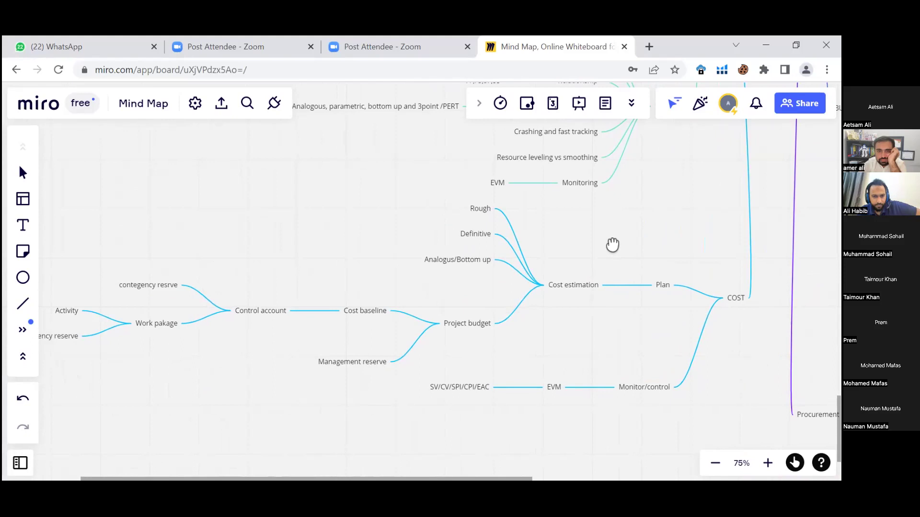
drag(612, 245, 667, 244)
scroll(408, 244, right, 5)
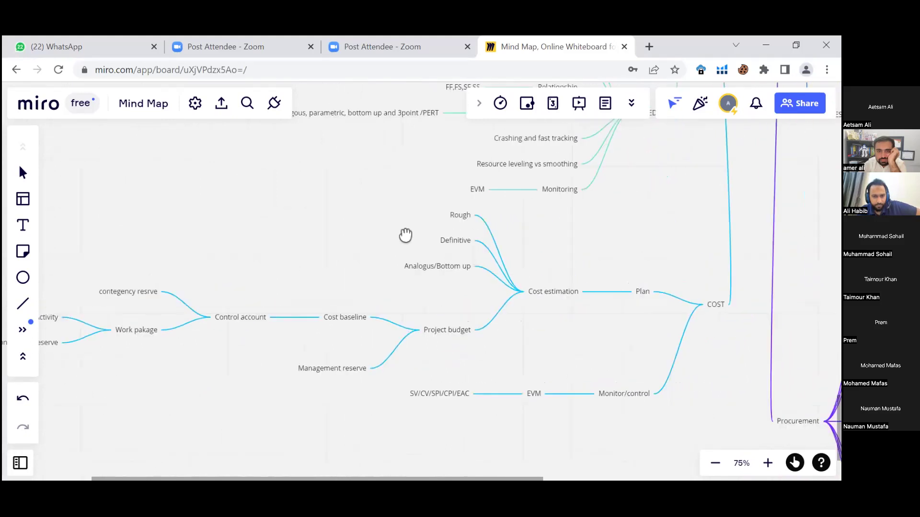
scroll(373, 264, right, 8)
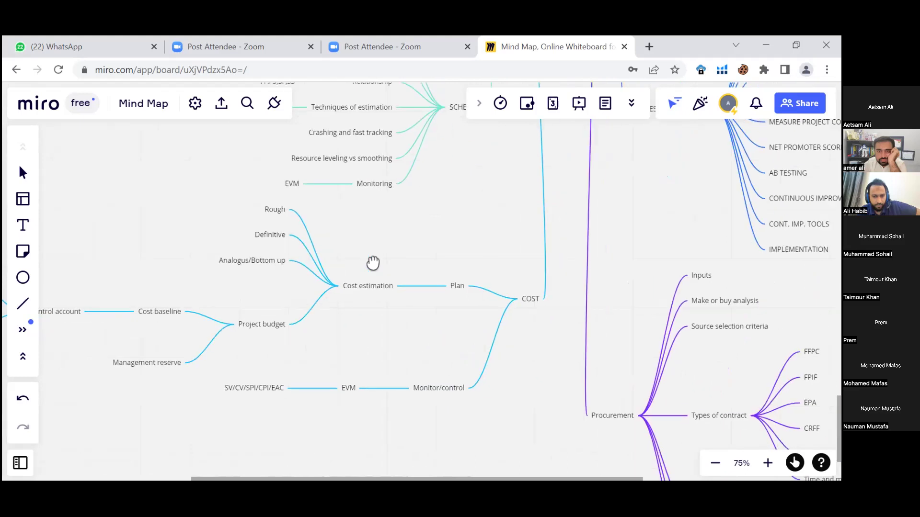
scroll(373, 263, down, 1)
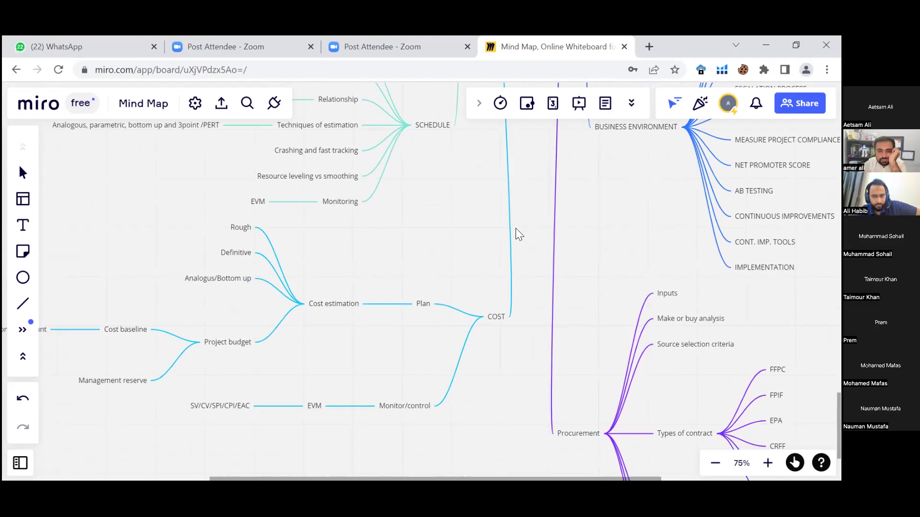
Review the Business Environment branch, from governance board, project phases and compliance to continuous improvements and implementation
drag(474, 249, 372, 197)
scroll(409, 199, right, 2)
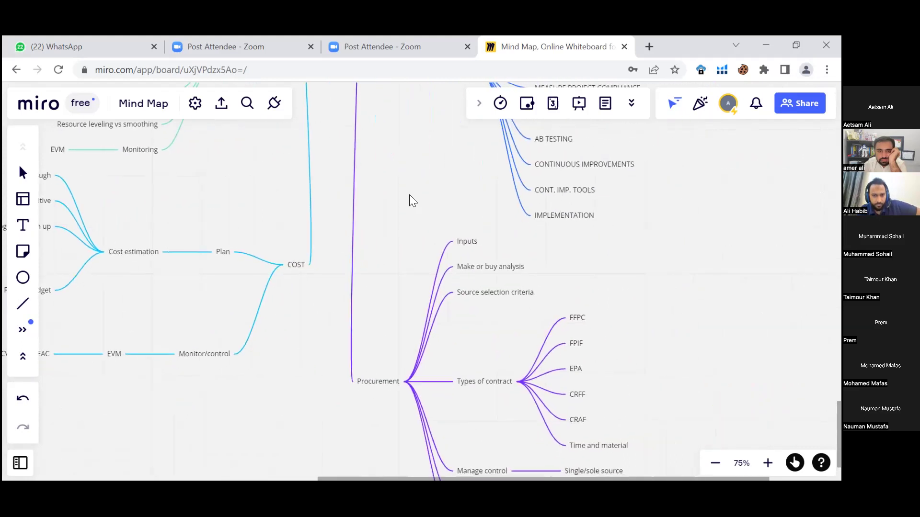
scroll(298, 250, up, 5)
scroll(276, 235, up, 4)
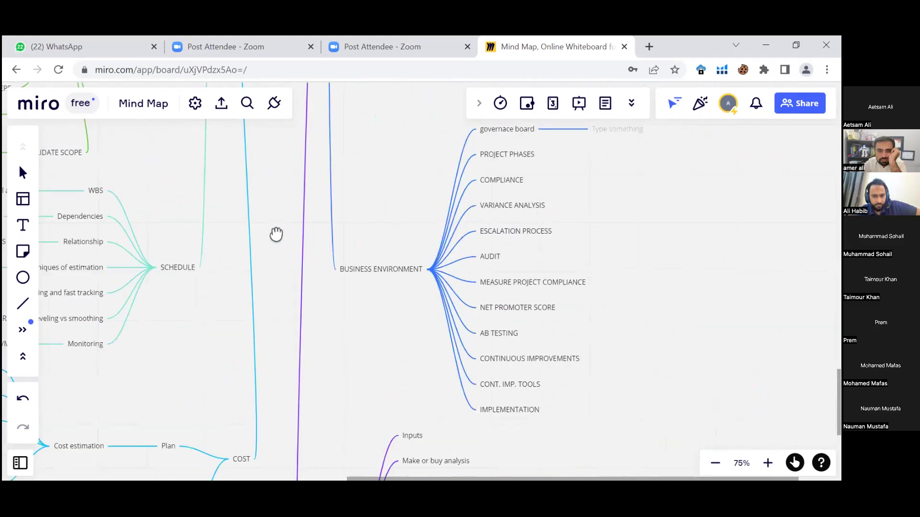
scroll(206, 191, right, 4)
scroll(206, 194, down, 2)
scroll(206, 195, right, 3)
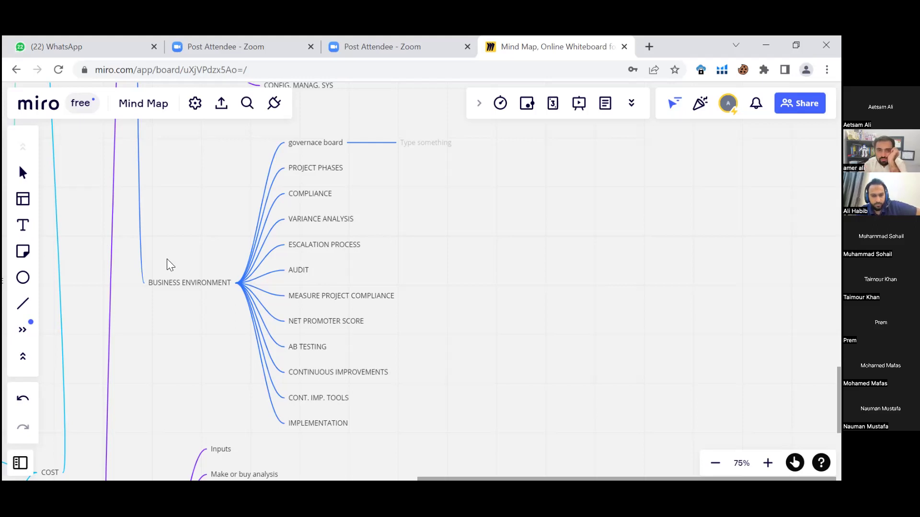
drag(167, 260, 211, 344)
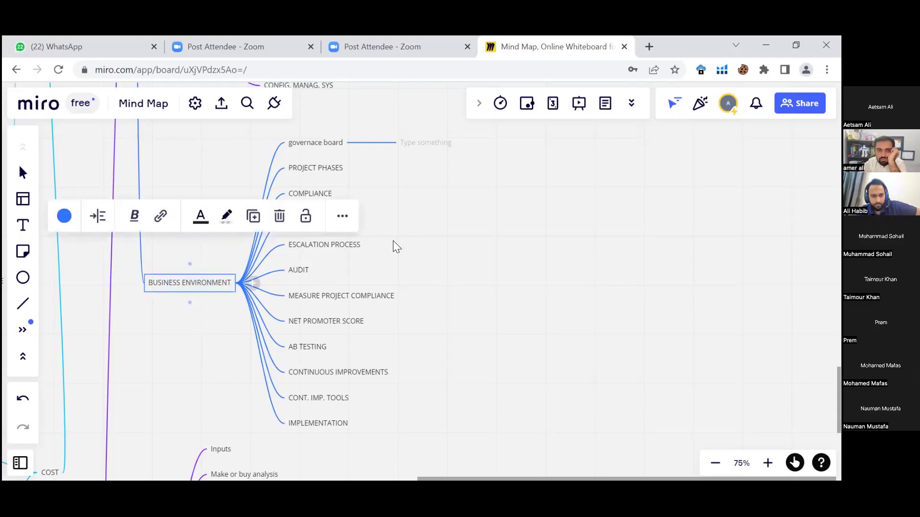
click(459, 272)
Review the Integration branch with its product, project and configuration management topics, plus the small Procurement branch above it
scroll(478, 331, up, 5)
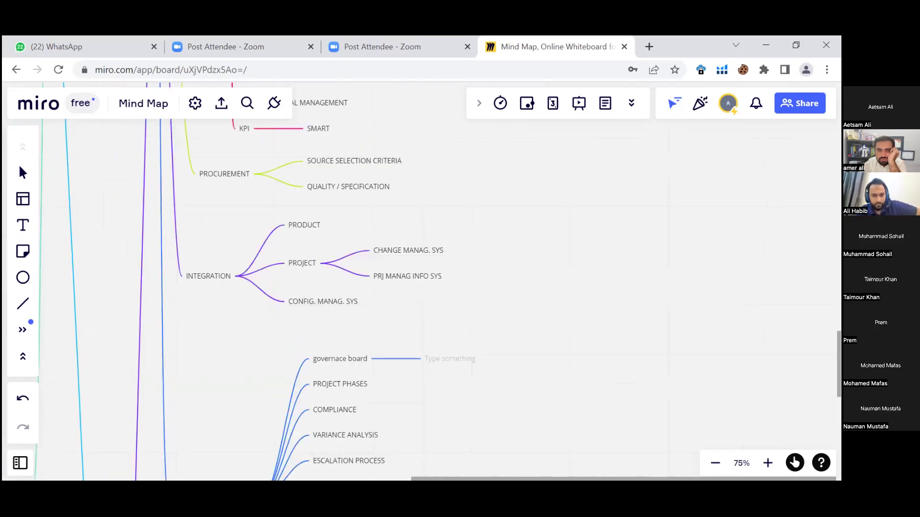
scroll(537, 336, up, 2)
drag(451, 338, 433, 352)
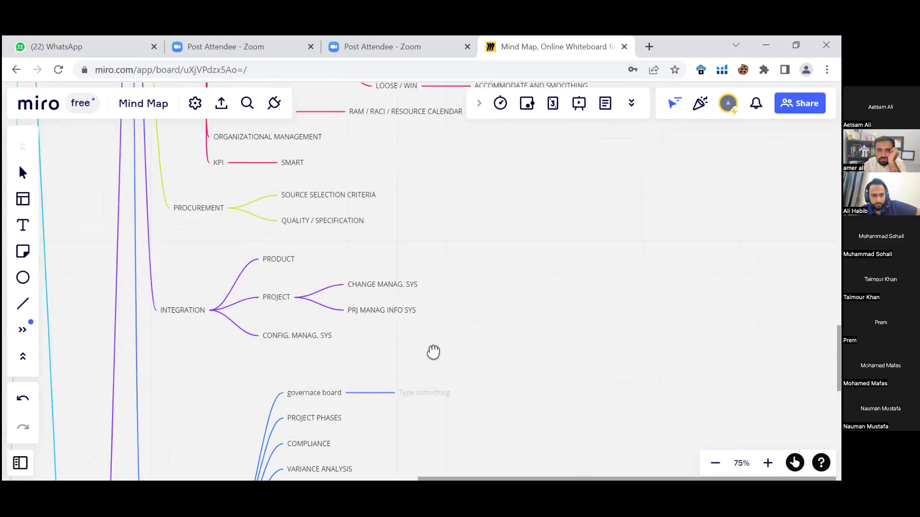
scroll(433, 352, up, 3)
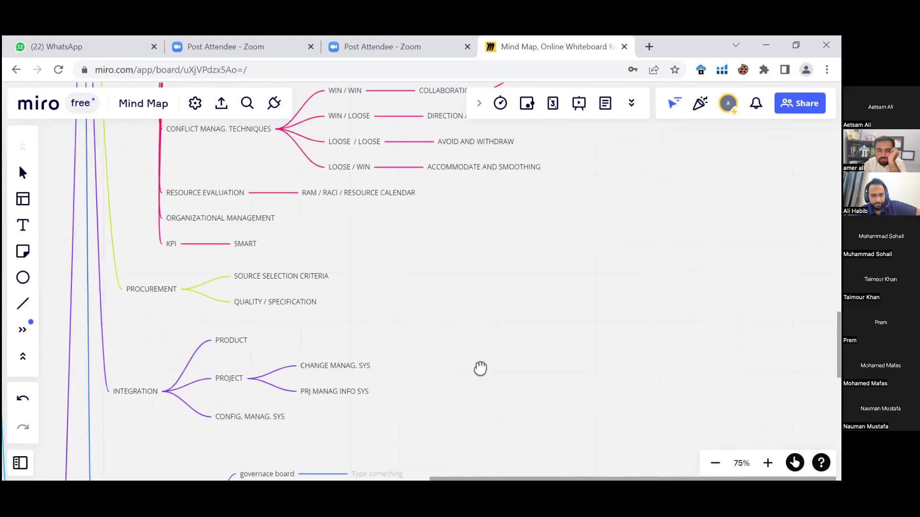
scroll(480, 368, left, 2)
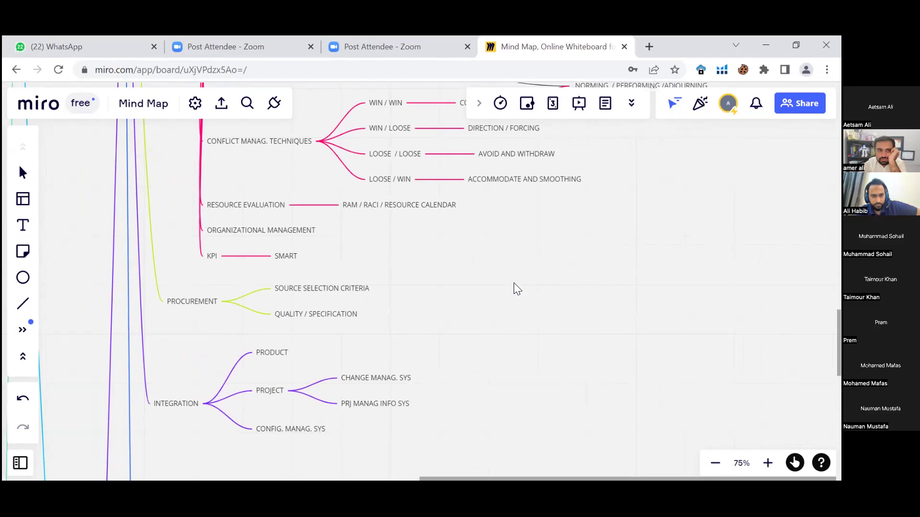
Examine the large Procurement branch below Business Environment, from inputs, make or buy analysis and source selection criteria to types of contract and manage control
scroll(522, 258, down, 2)
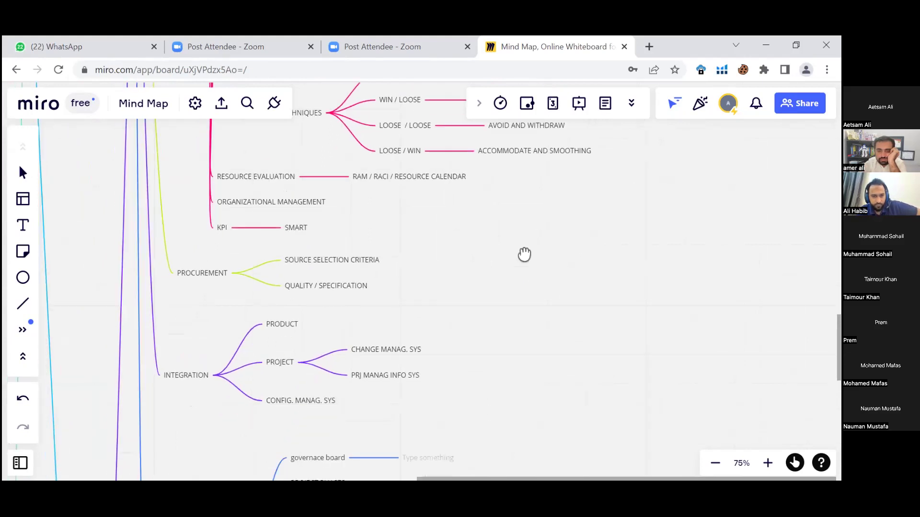
scroll(479, 175, down, 8)
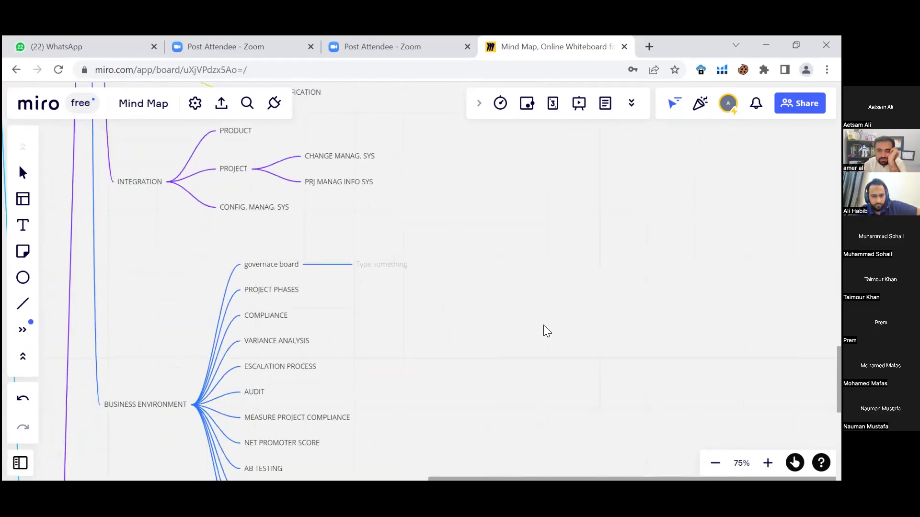
scroll(563, 273, down, 4)
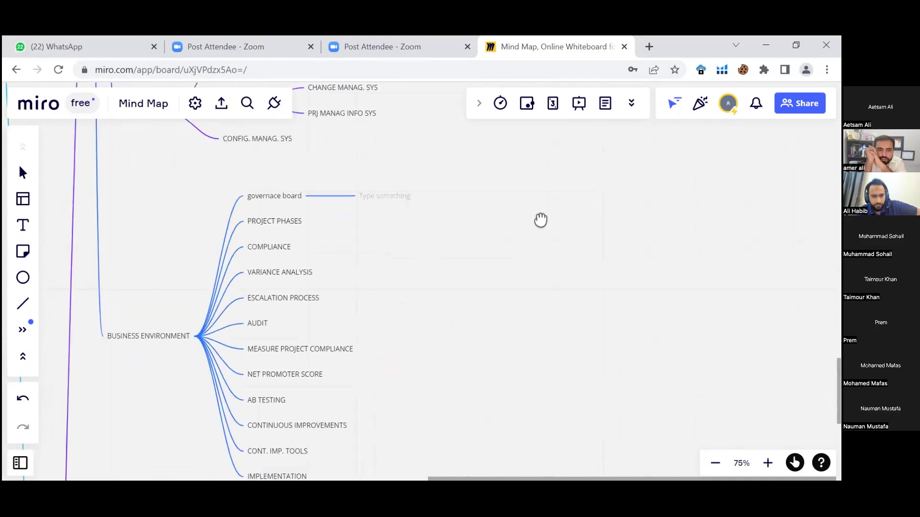
scroll(575, 365, down, 8)
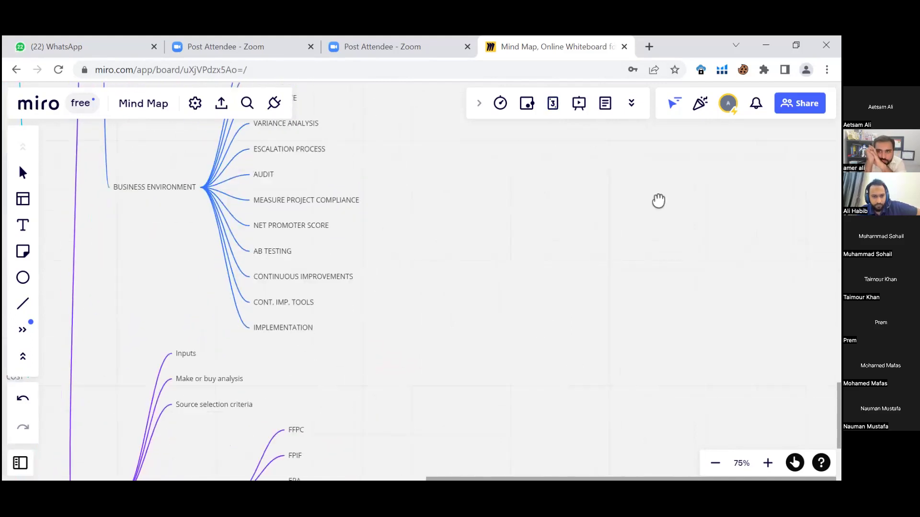
scroll(666, 187, down, 10)
scroll(666, 187, left, 6)
scroll(666, 186, up, 4)
scroll(666, 186, right, 4)
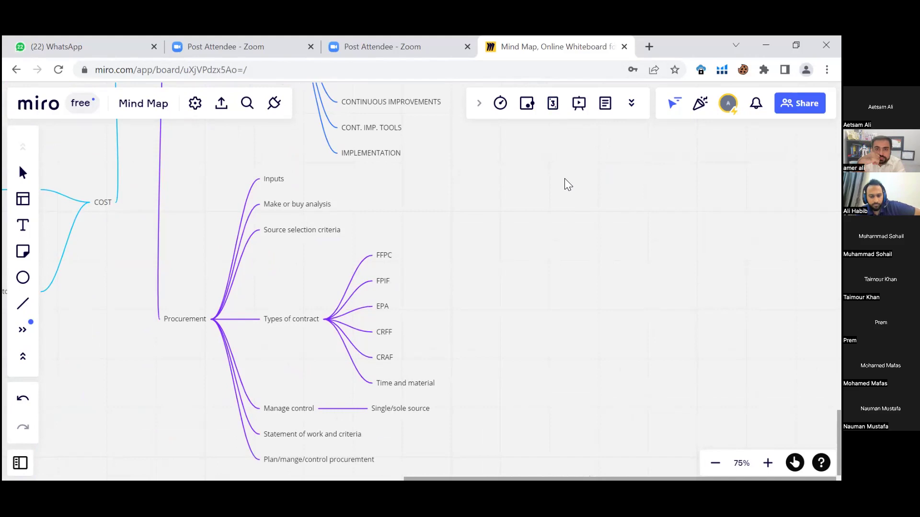
mouse_move(563, 172)
mouse_down()
mouse_move(569, 222)
mouse_move(578, 179)
mouse_move(570, 151)
mouse_move(578, 182)
mouse_up()
Review the Teams branch's types of resources and the Tuckman ladder, including forming, the storming motivation theories, and norming/performing/adjourning
scroll(578, 181, up, 10)
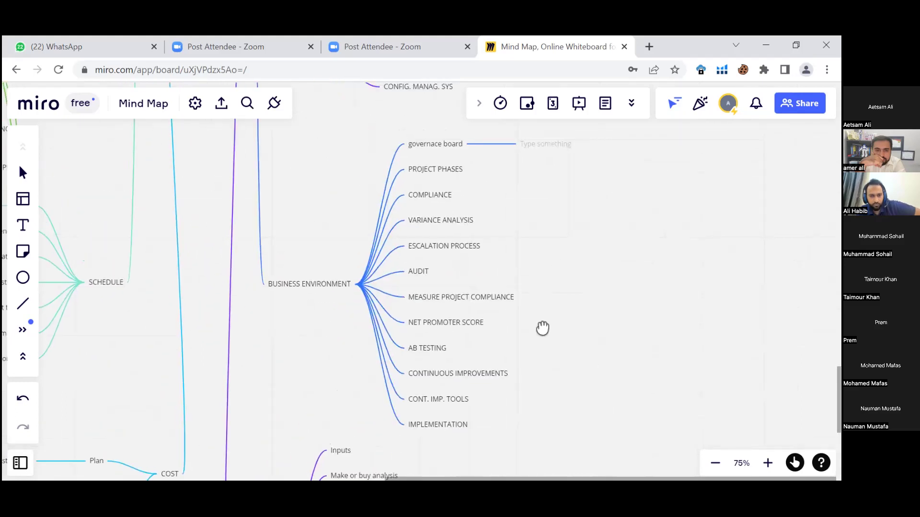
scroll(521, 390, up, 10)
scroll(569, 390, up, 10)
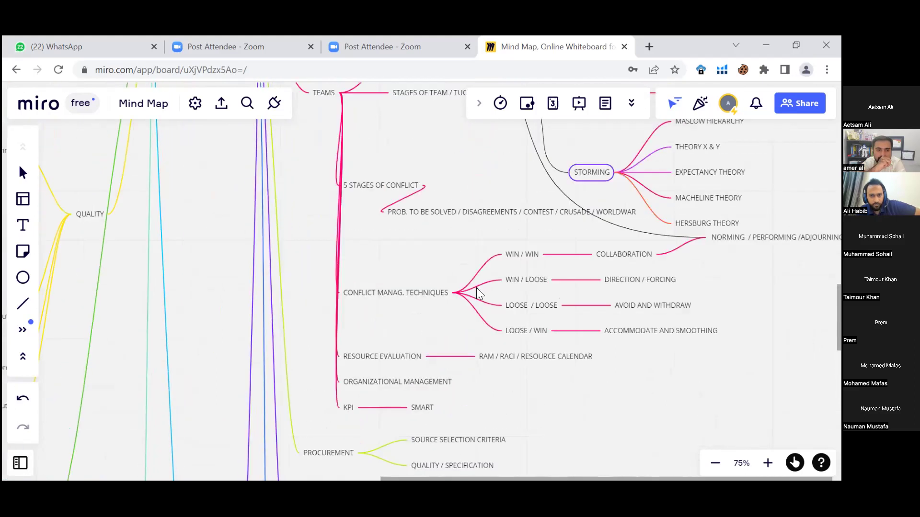
scroll(353, 355, up, 2)
scroll(343, 331, right, 5)
scroll(343, 330, up, 2)
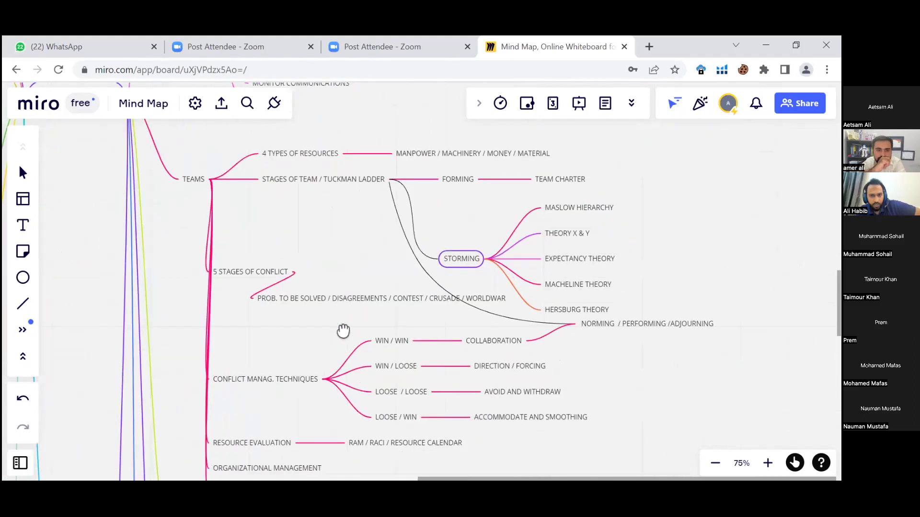
scroll(336, 328, right, 2)
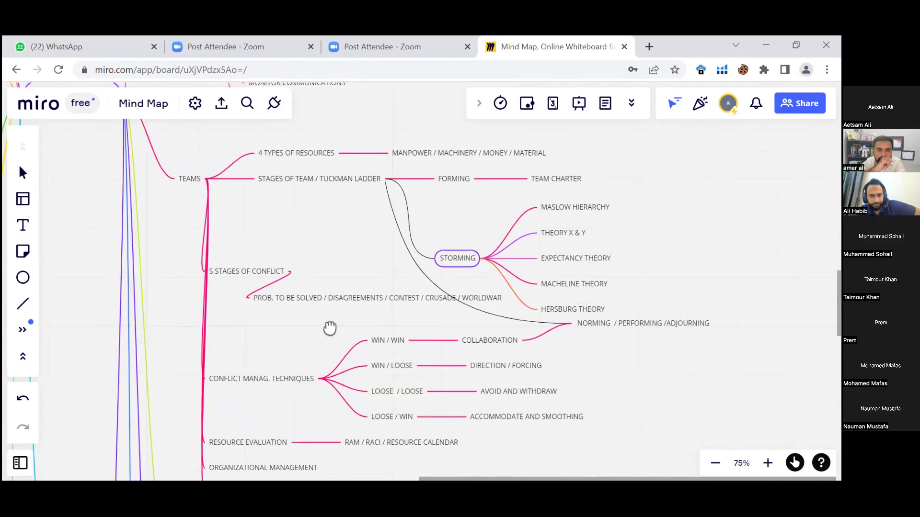
Examine the Teams branch's stages of conflict, conflict management techniques, resource evaluation, organizational management and KPI topics
scroll(328, 329, down, 1)
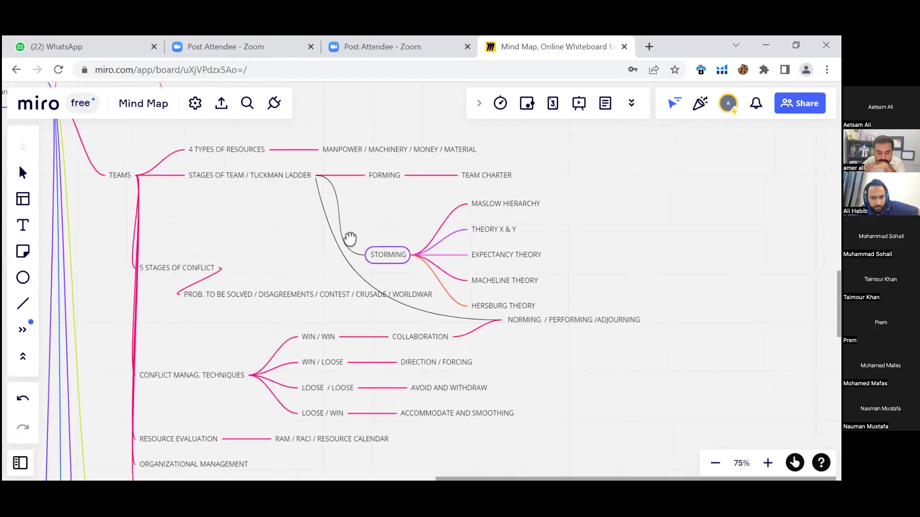
scroll(351, 235, down, 2)
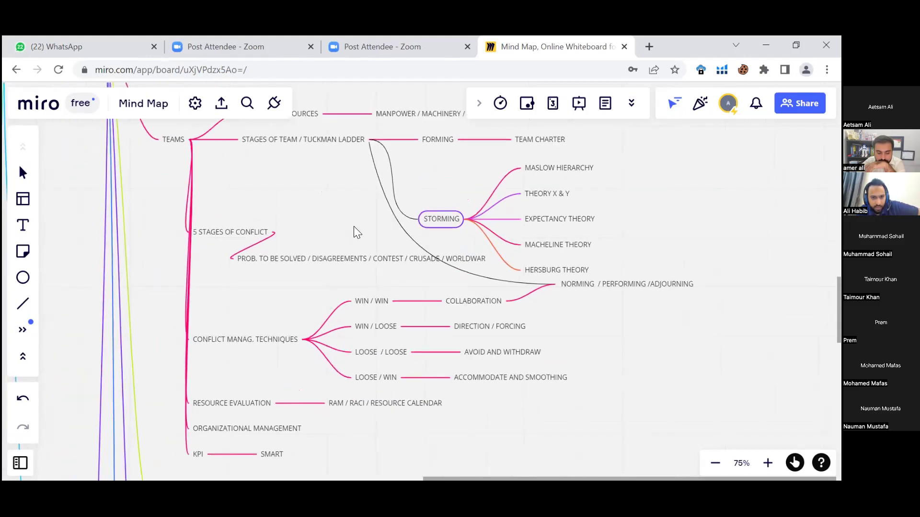
scroll(355, 228, down, 1)
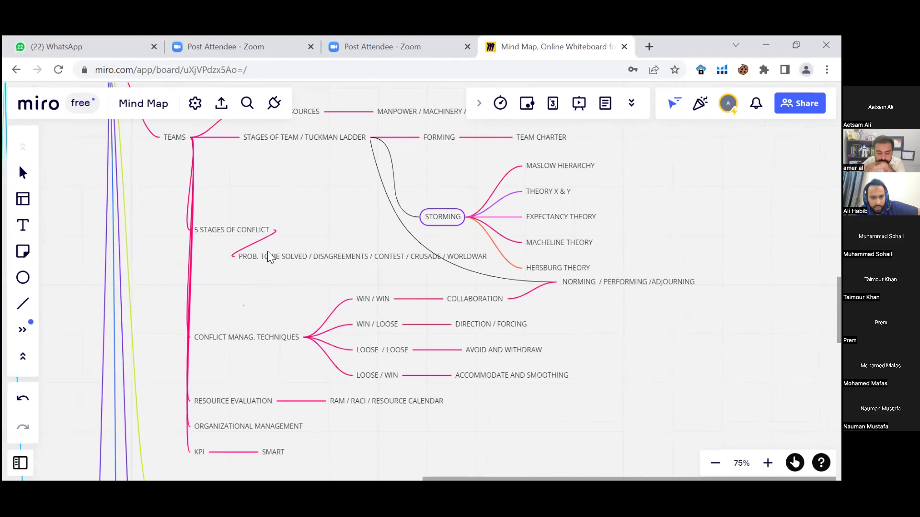
drag(265, 306, 270, 274)
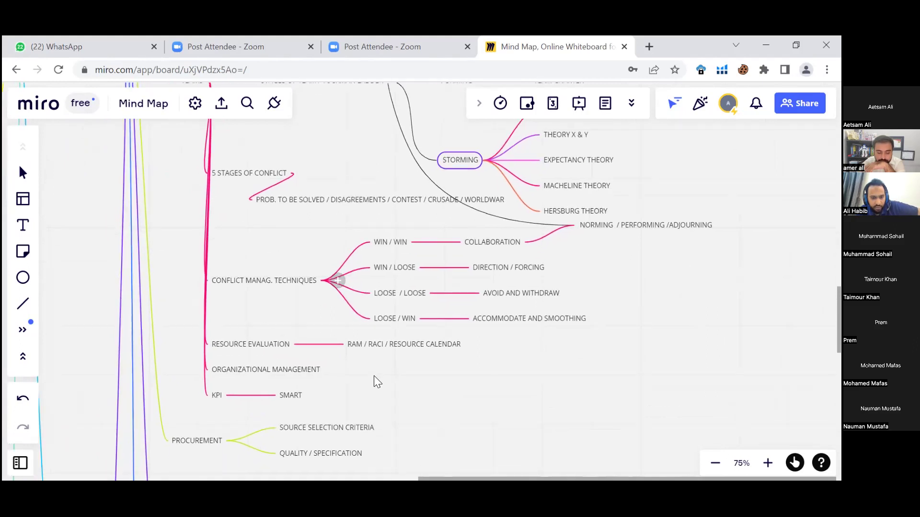
Review the Communication branch, from 4 R, communication methods and 7 Cs to information radiators, lessons learnt repository and diversify
drag(375, 375, 338, 84)
click(330, 467)
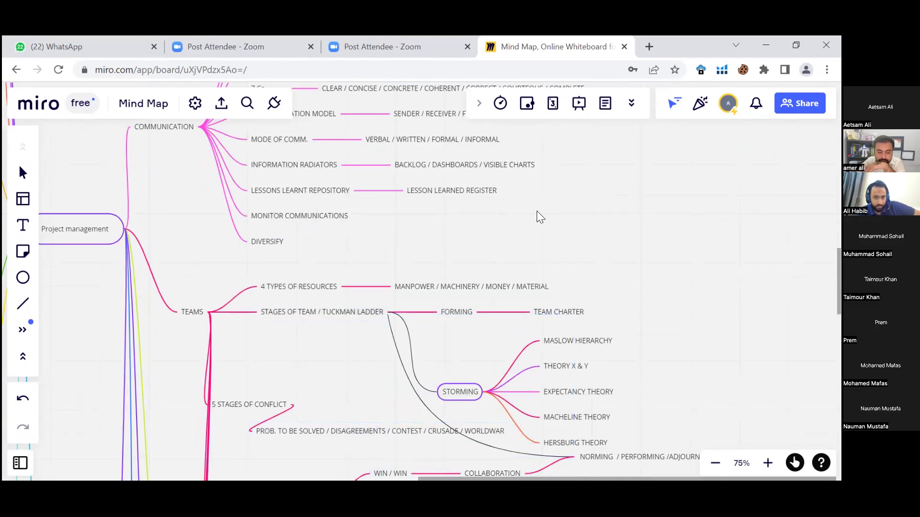
scroll(523, 293, up, 5)
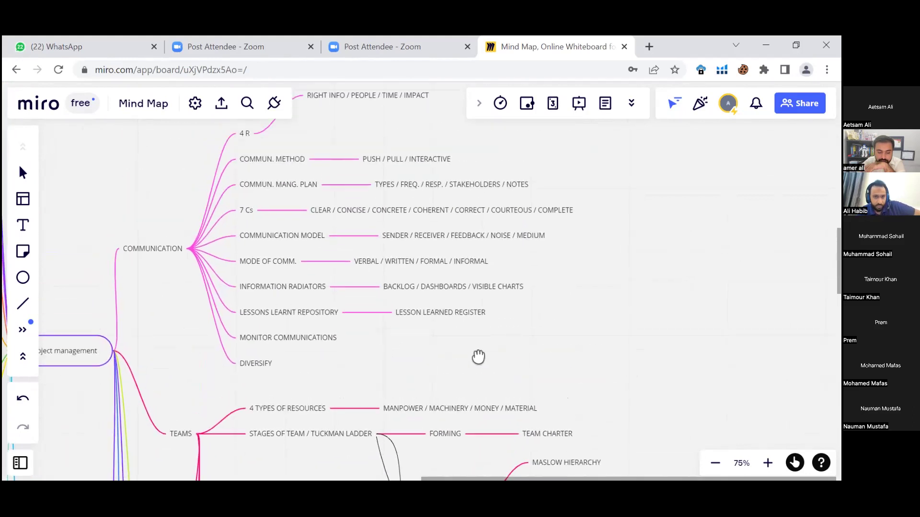
drag(478, 356, 479, 365)
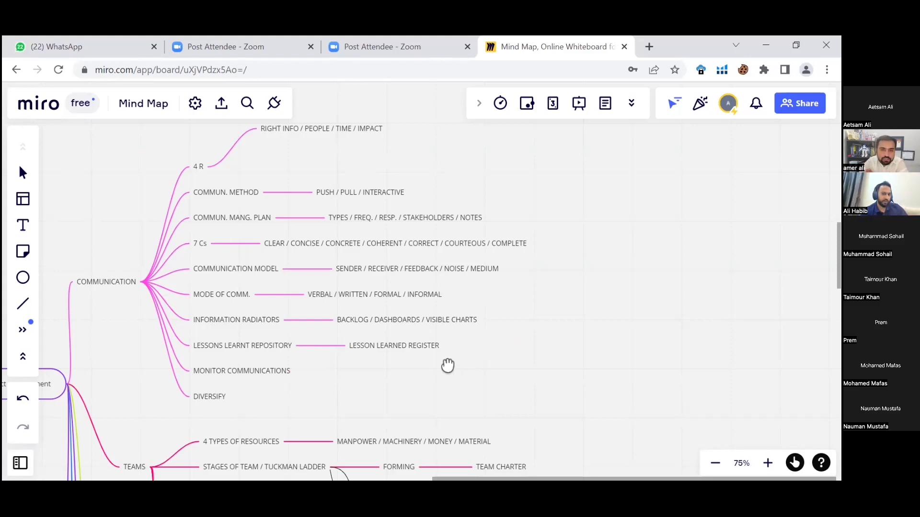
Look back over the lower branches of the map, from Teams, Integration and Business Environment to Procurement, Cost and Schedule
scroll(555, 252, down, 6)
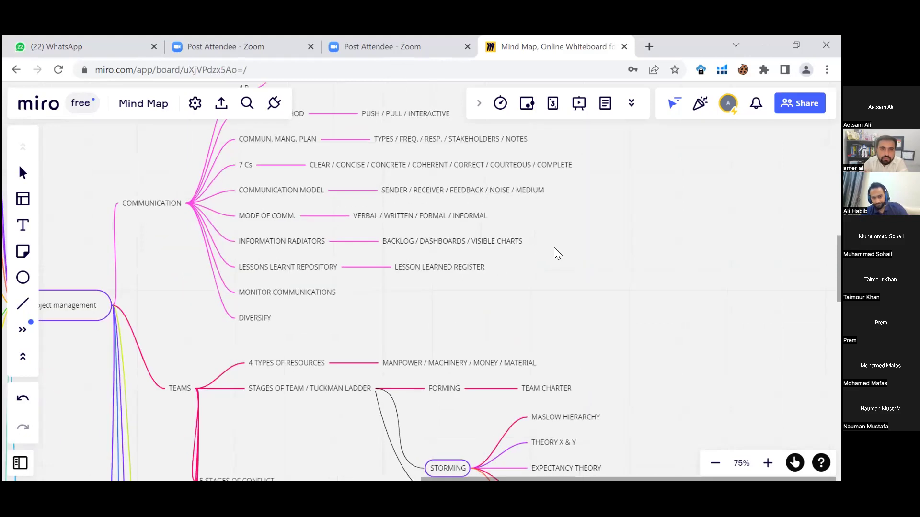
scroll(584, 262, down, 6)
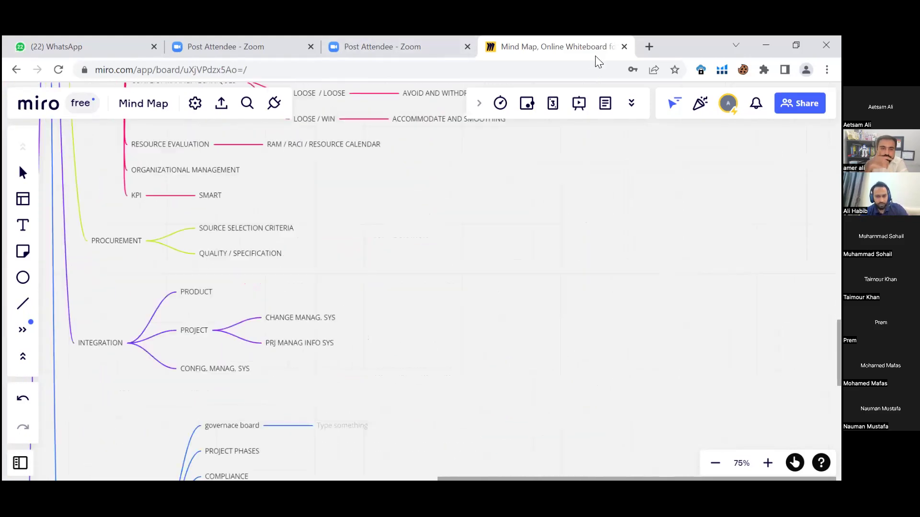
scroll(532, 232, down, 5)
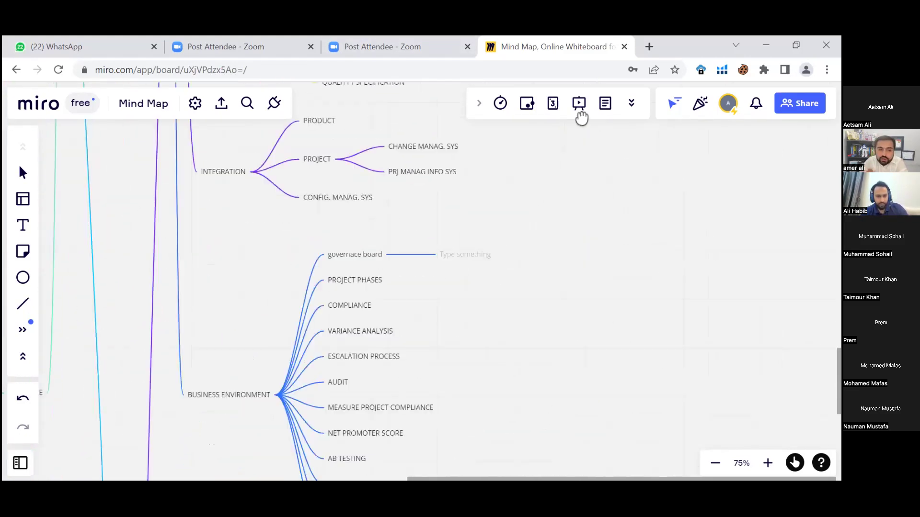
scroll(517, 351, down, 5)
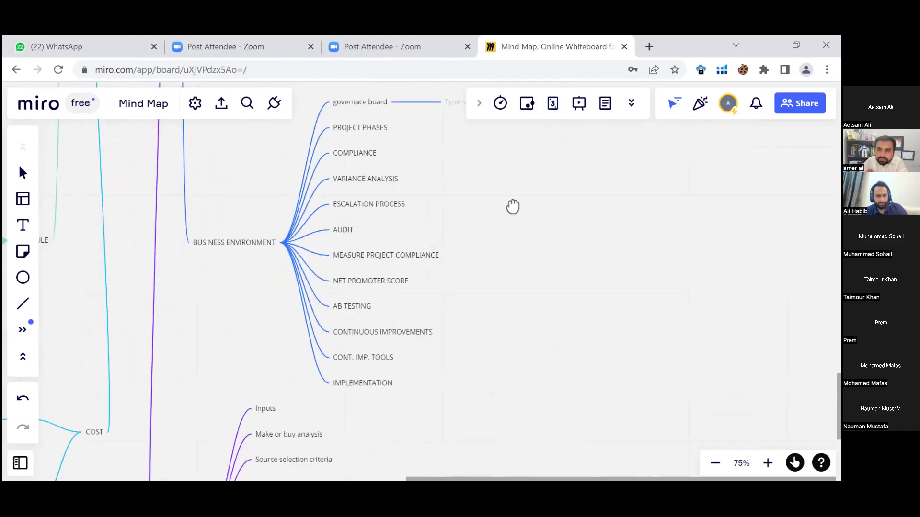
drag(486, 312, 669, 293)
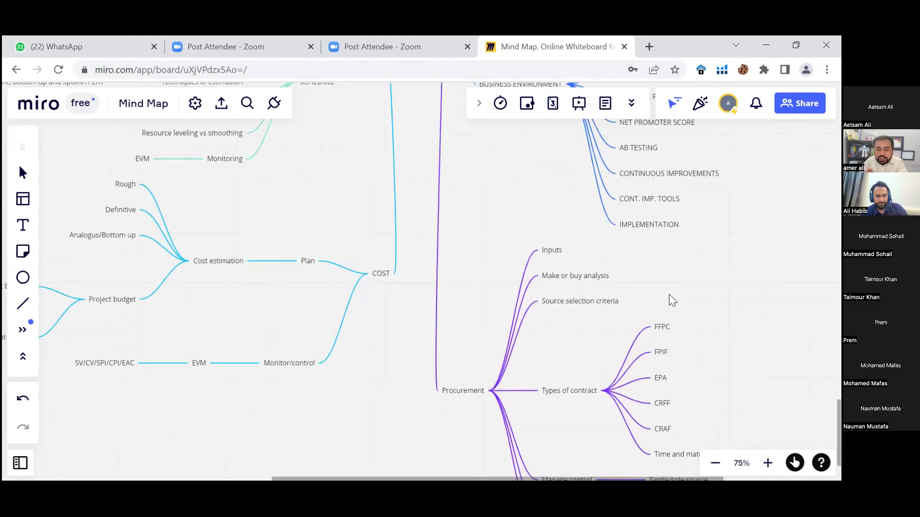
scroll(467, 369, up, 5)
scroll(466, 370, left, 2)
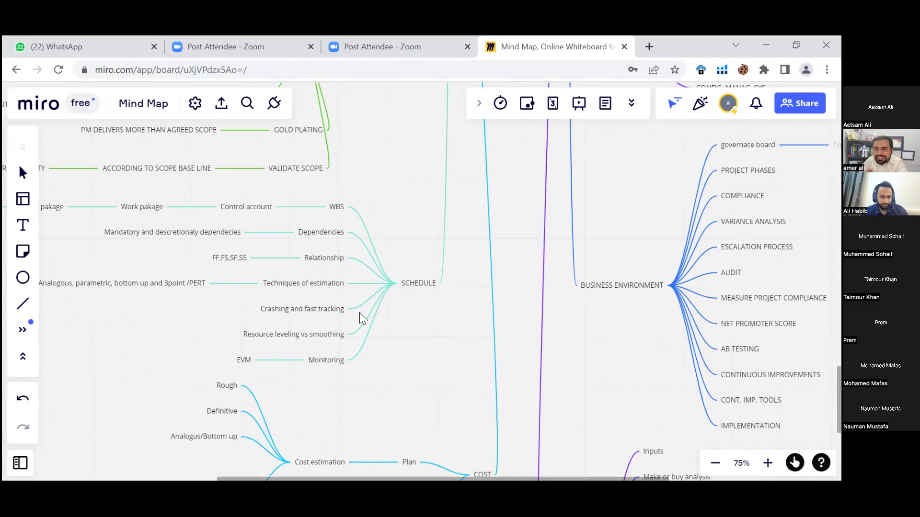
Zoom the board out to 20% for an overview of the branches on both sides of the project management map
key(ctrl+minus)
key(ctrl+minus)
key(ctrl+minus)
key(ctrl+minus)
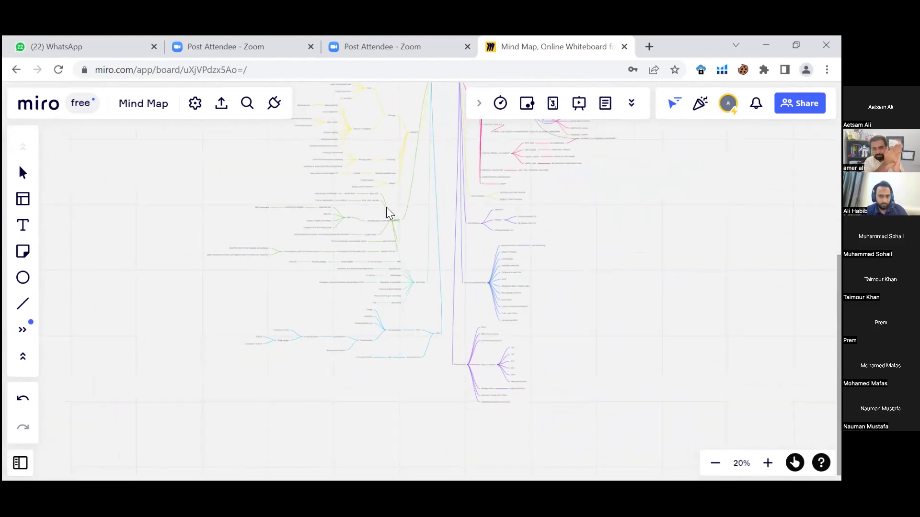
drag(587, 209, 530, 386)
scroll(531, 386, up, 3)
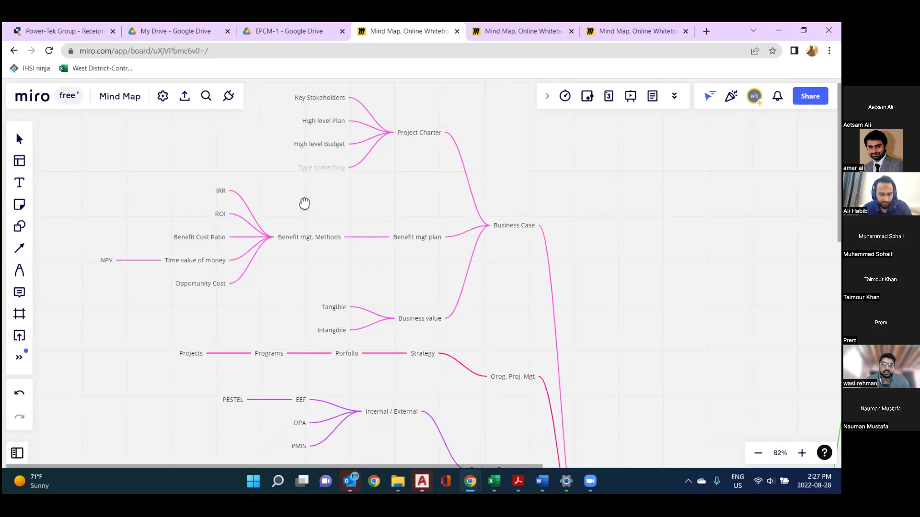
Review the Fundamentals map's Business Case, organizational project management and Business Environment branches, including benefit management methods and EEF, OPA and PMIS
scroll(304, 201, down, 3)
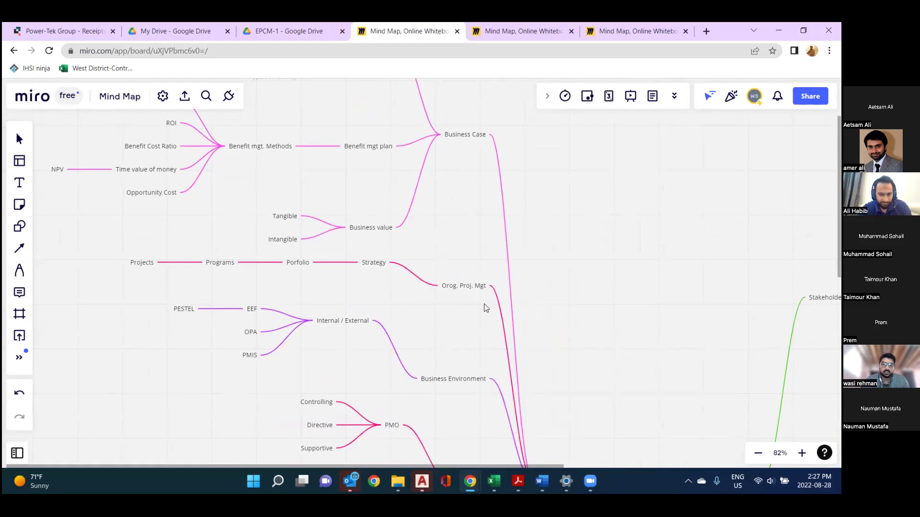
scroll(487, 308, down, 3)
scroll(487, 308, right, 2)
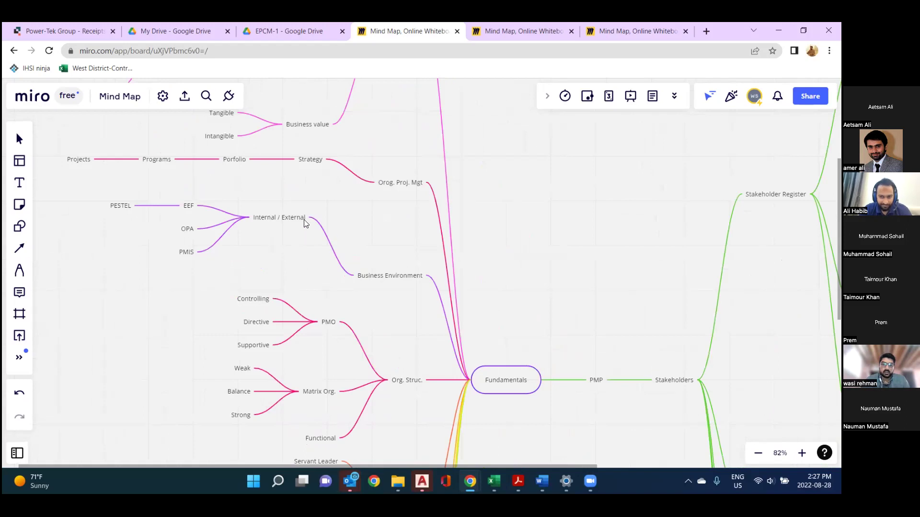
scroll(252, 205, left, 2)
scroll(252, 205, up, 1)
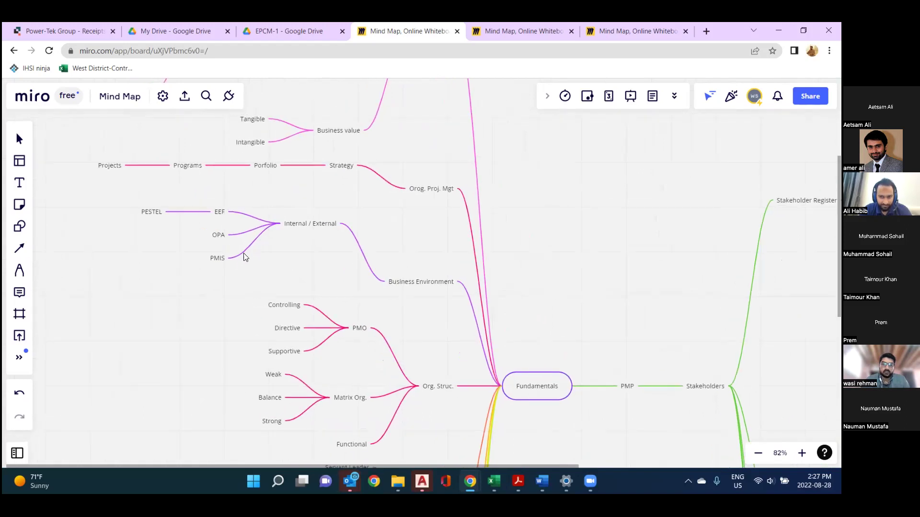
Examine the Org. Struc. branch with its PMO types, matrix organization and functional topics, along with the neighbouring Leadership styles
scroll(355, 174, down, 2)
scroll(355, 175, right, 1)
scroll(404, 238, down, 3)
scroll(405, 238, right, 1)
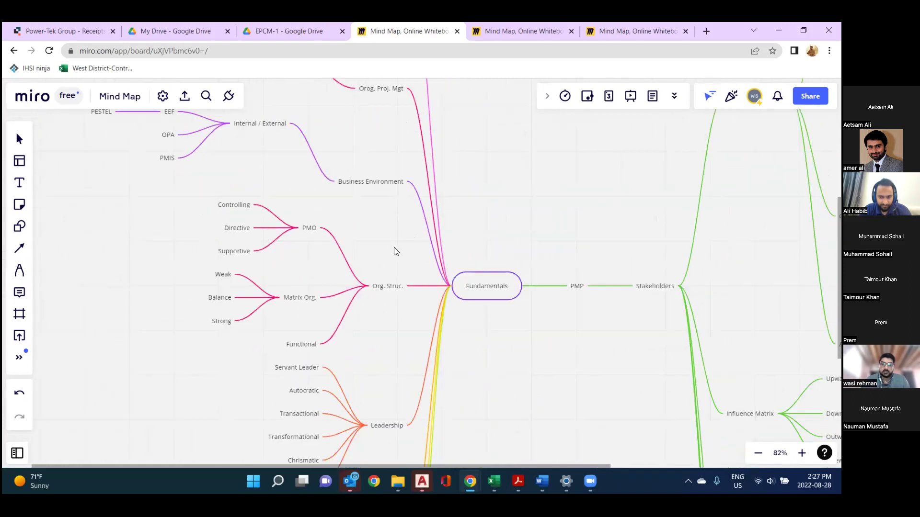
scroll(407, 233, down, 2)
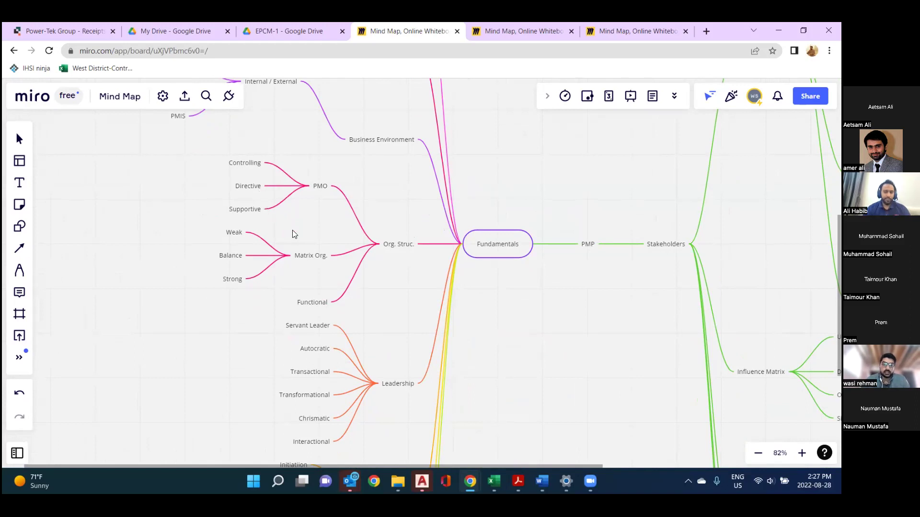
scroll(304, 185, down, 2)
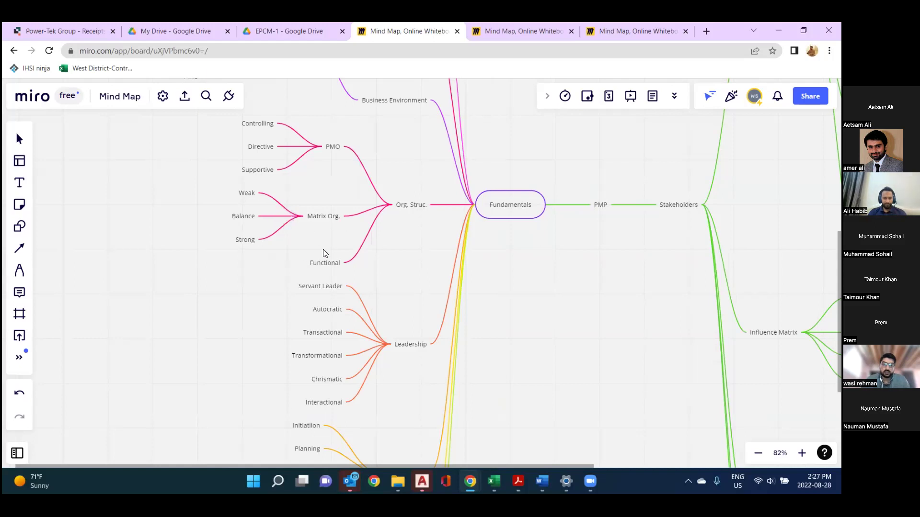
scroll(340, 245, down, 2)
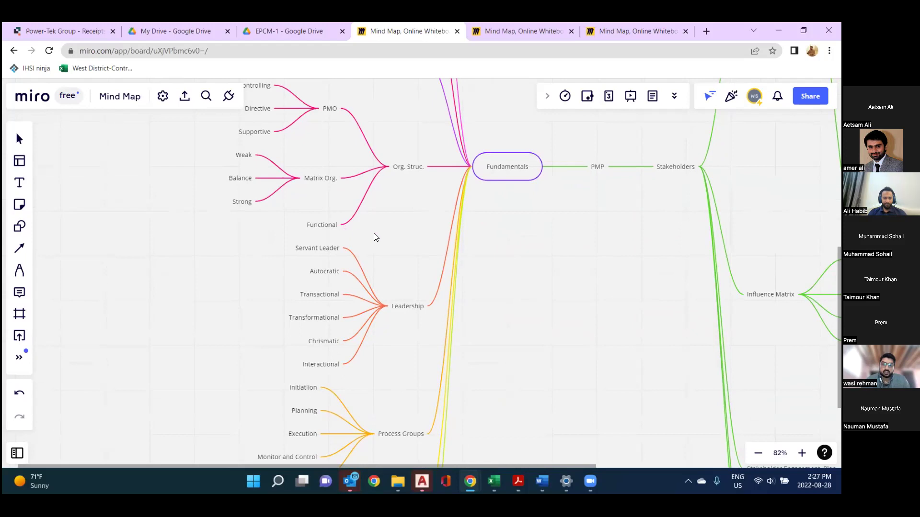
Review the Fundamentals map's Leadership, Process Groups, Constraints and Project Life Cycle branches, down to the predictive, iterative, agile and incremental topics
scroll(376, 237, down, 3)
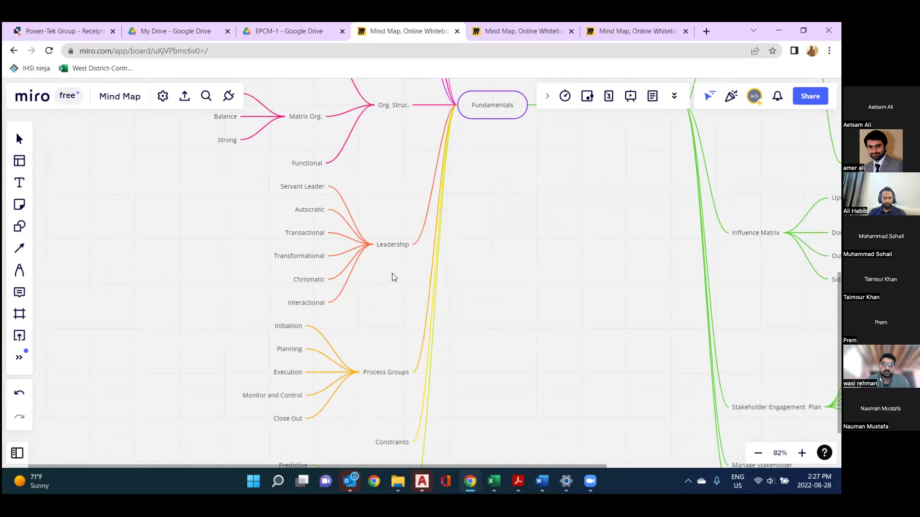
scroll(391, 281, down, 2)
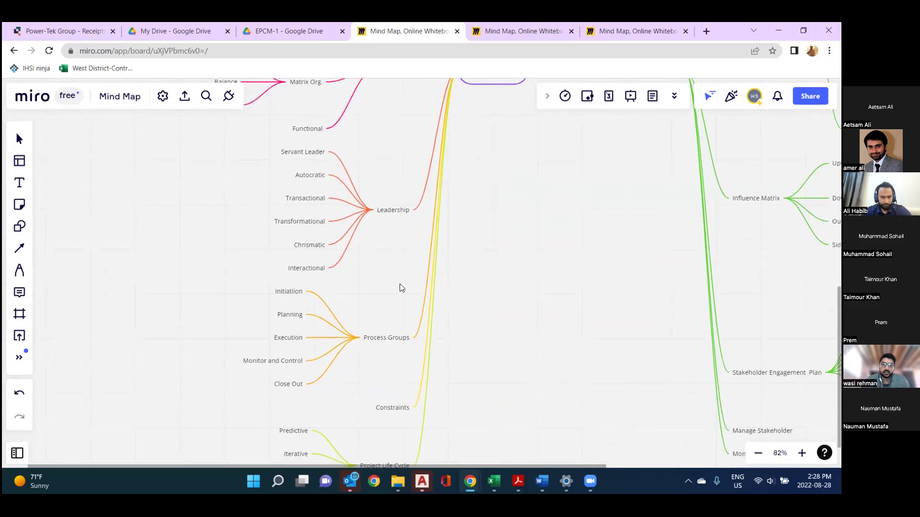
scroll(388, 313, down, 3)
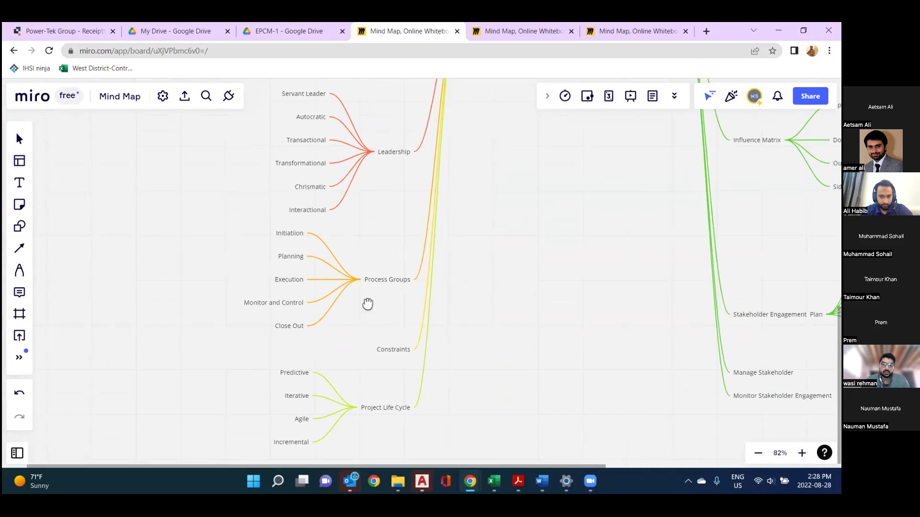
scroll(371, 302, down, 2)
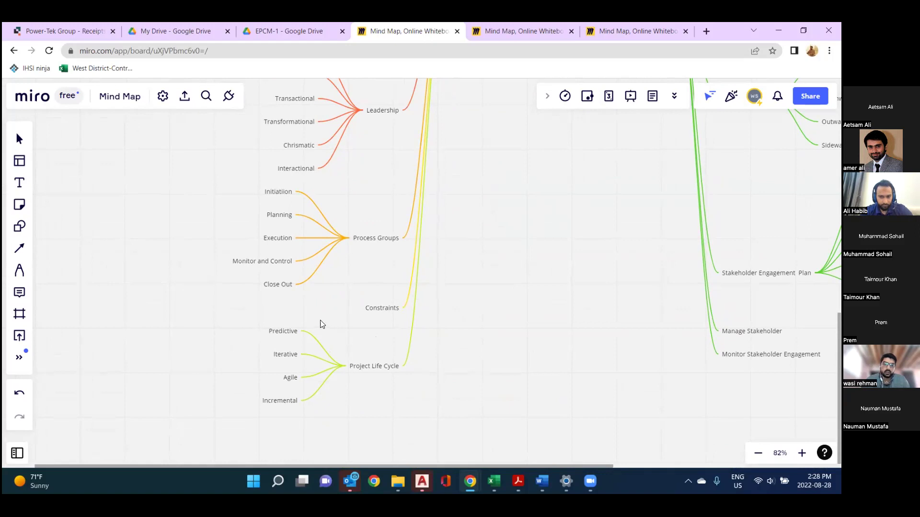
scroll(285, 334, down, 10)
Examine the Stakeholders branch's Stakeholder Register and its Identification topics, including Sponser, Focus Group, and EEF with PESTLE
scroll(232, 378, up, 8)
scroll(232, 378, right, 8)
scroll(288, 312, up, 5)
scroll(288, 311, right, 2)
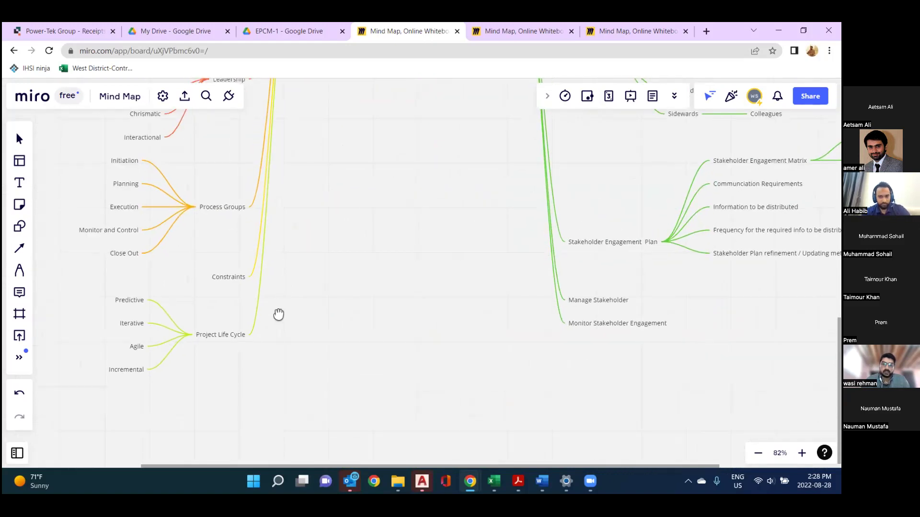
scroll(370, 284, up, 6)
scroll(369, 284, right, 3)
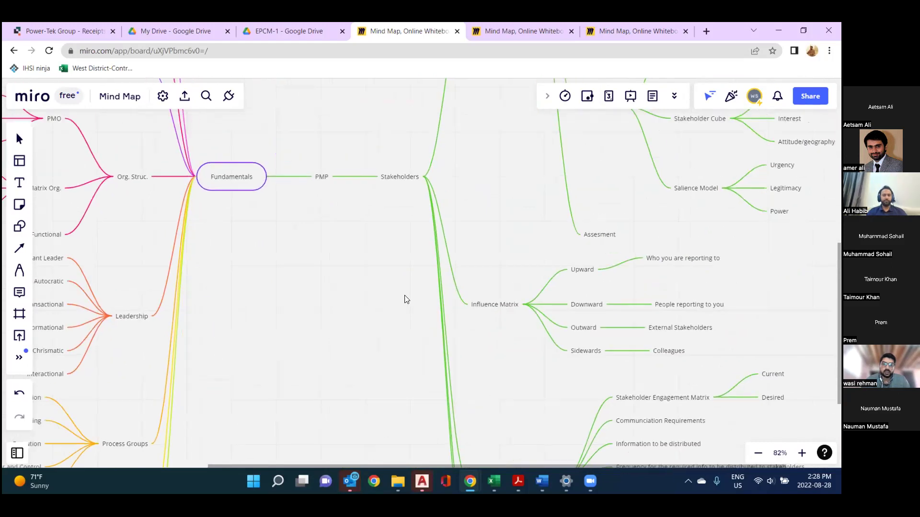
scroll(412, 289, up, 5)
scroll(314, 308, right, 2)
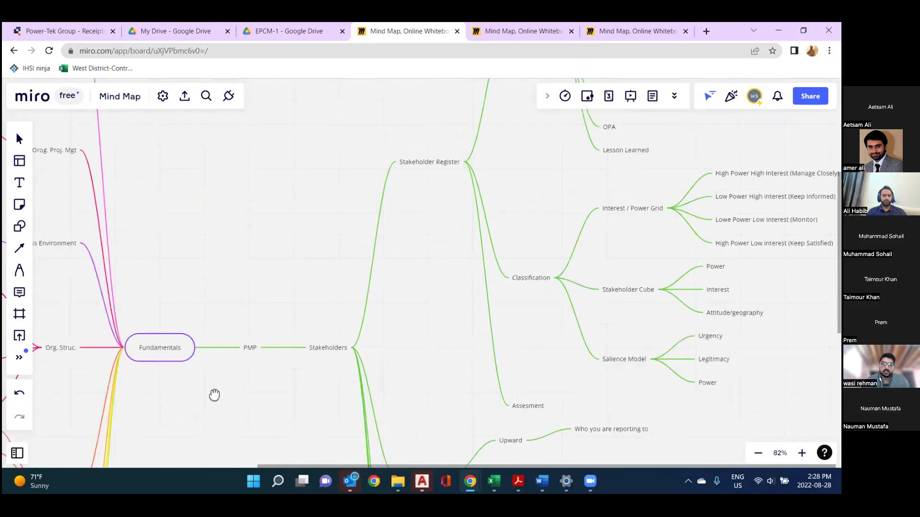
scroll(255, 287, up, 2)
scroll(311, 278, up, 5)
scroll(310, 277, right, 9)
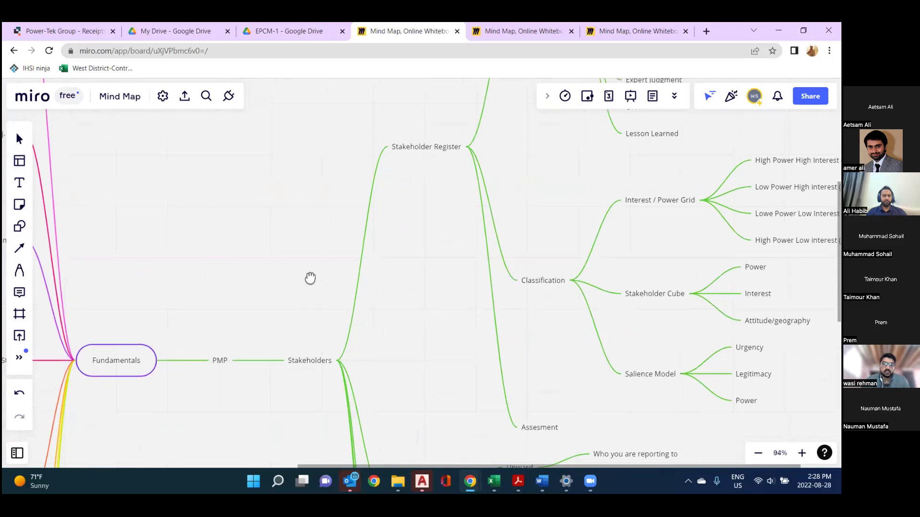
scroll(335, 137, down, 2)
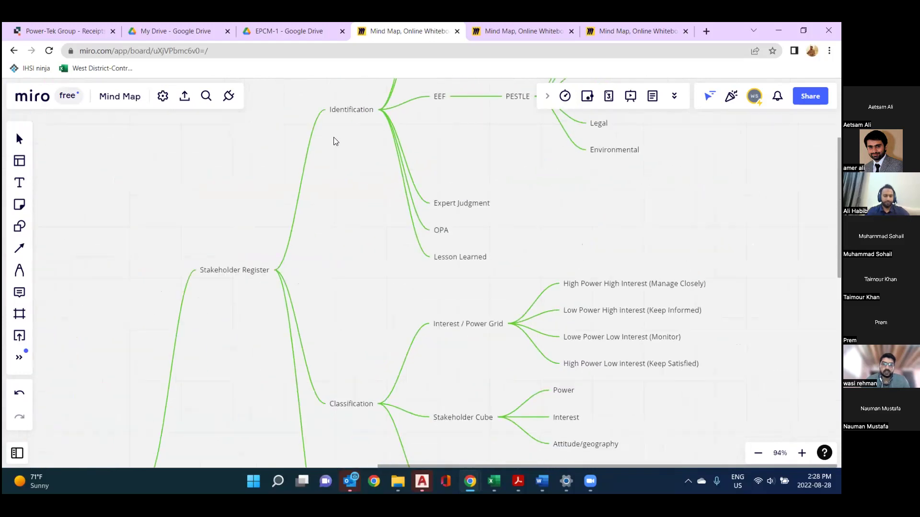
scroll(335, 134, up, 4)
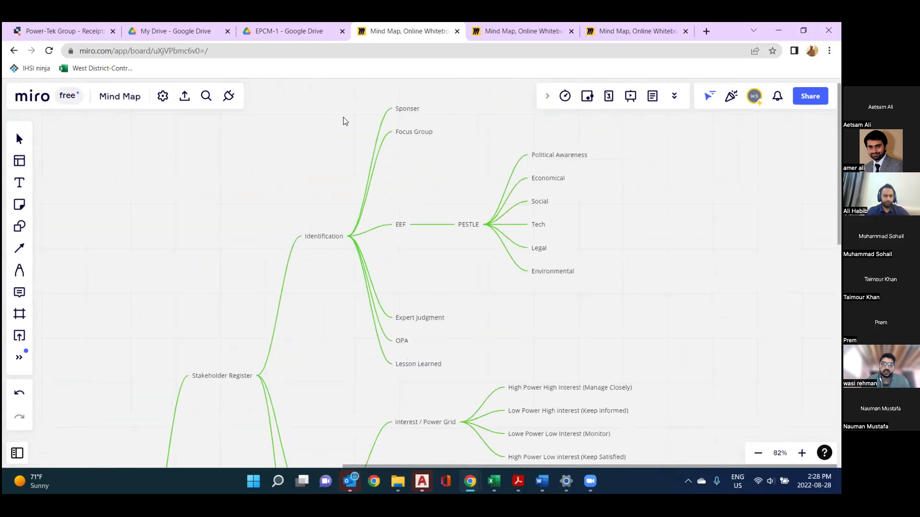
scroll(343, 120, right, 3)
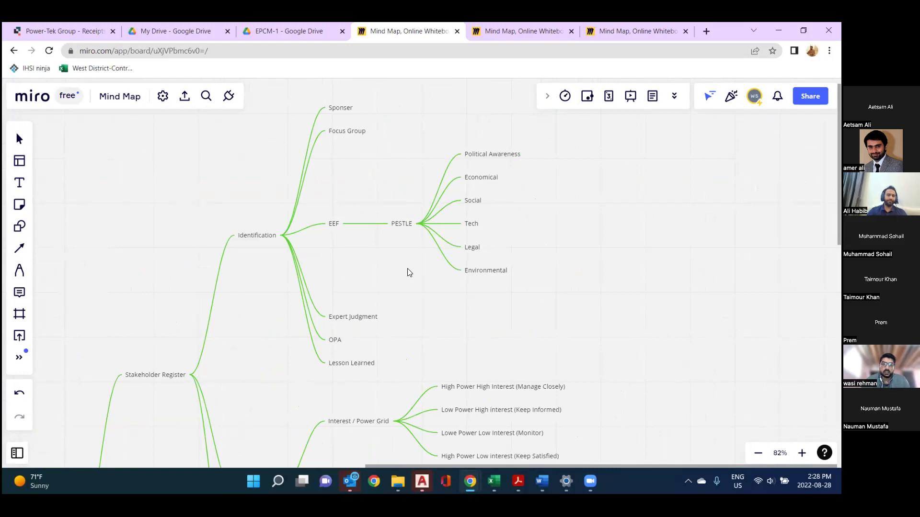
Read through the Stakeholder Register's Classification topics: the Interest / Power Grid, Stakeholder Cube and Salience Model
scroll(393, 304, down, 5)
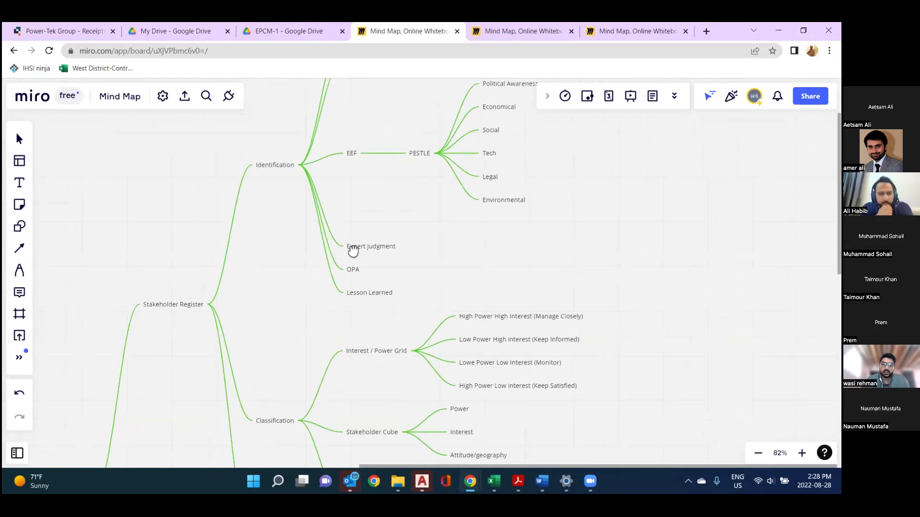
scroll(292, 355, down, 3)
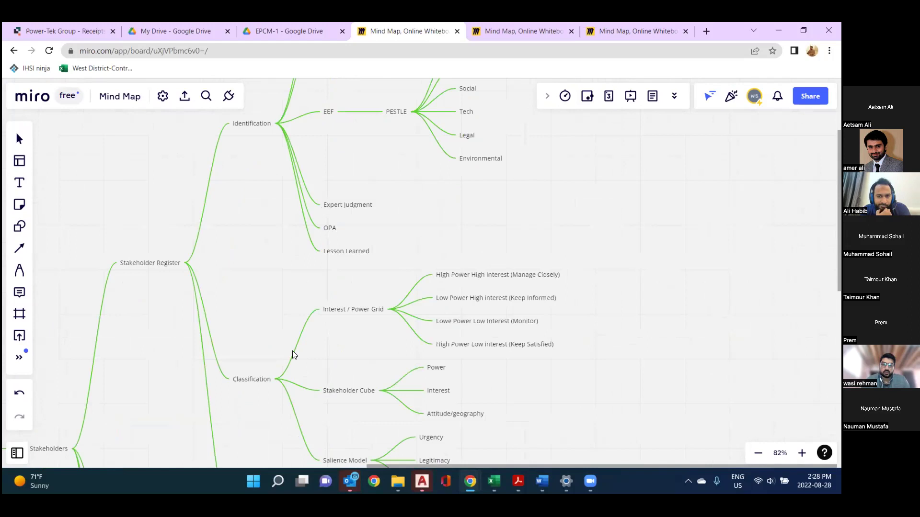
scroll(290, 354, down, 1)
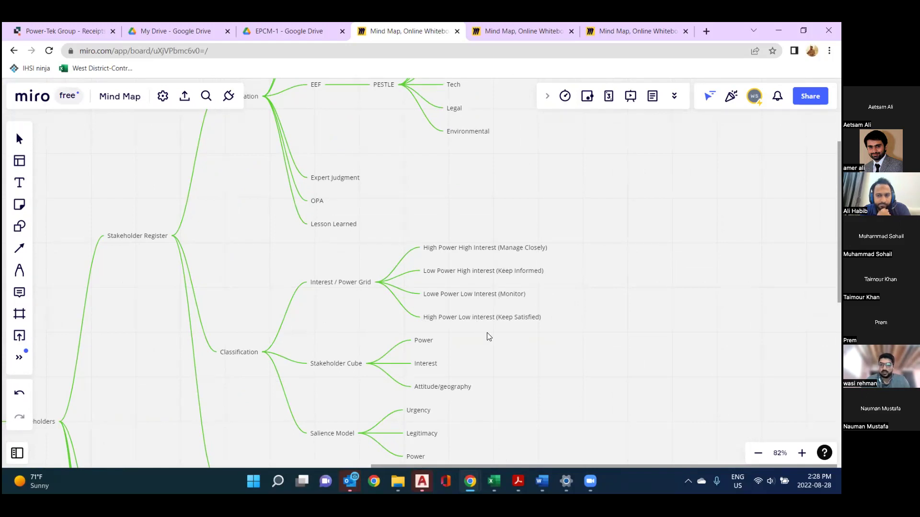
scroll(527, 230, down, 4)
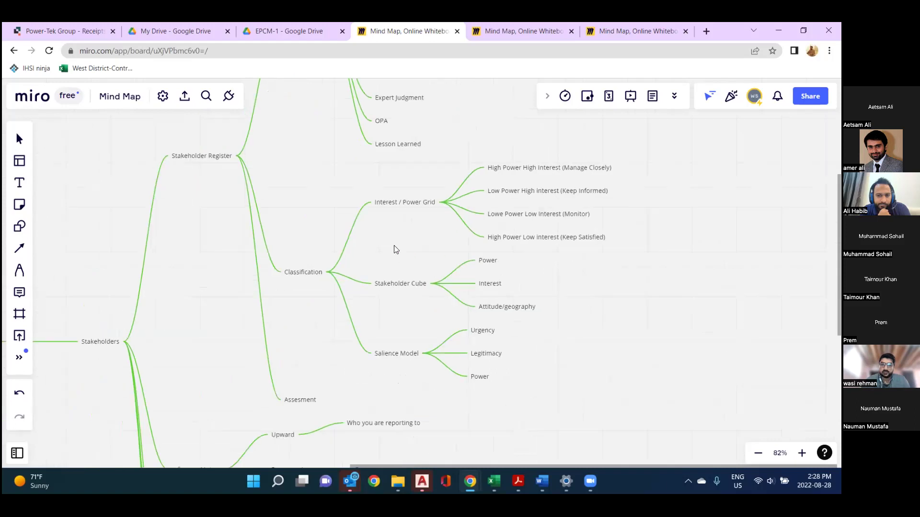
scroll(359, 258, down, 2)
scroll(359, 258, right, 2)
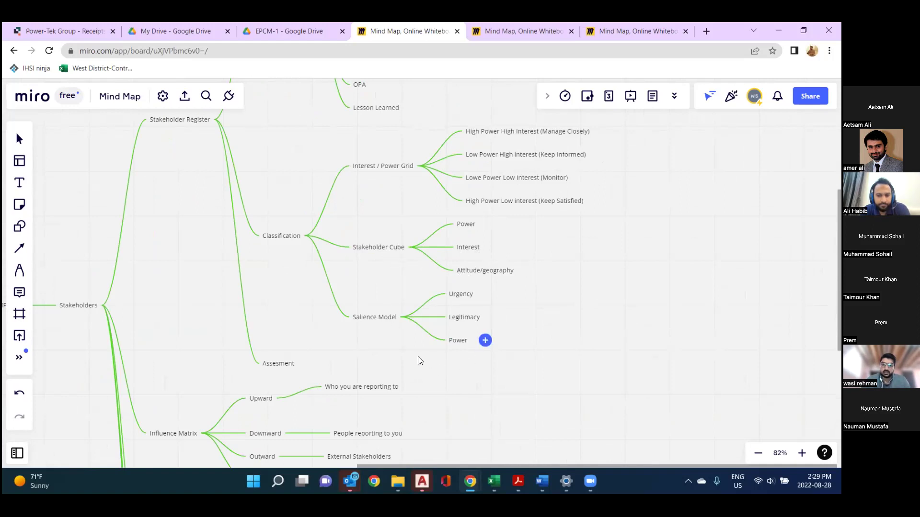
Review the Influence Matrix branch under Stakeholders with its Upward, Downward, Outward and Sidewards directions
scroll(501, 301, down, 3)
scroll(517, 335, left, 3)
scroll(351, 207, up, 2)
scroll(355, 257, left, 2)
scroll(288, 331, down, 3)
scroll(288, 330, right, 1)
scroll(296, 271, down, 3)
scroll(332, 244, right, 1)
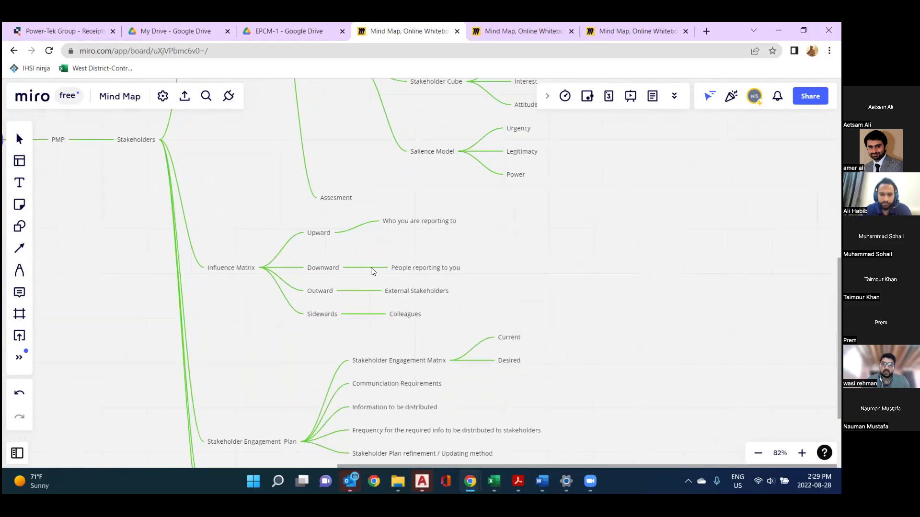
scroll(371, 267, down, 1)
scroll(371, 267, right, 1)
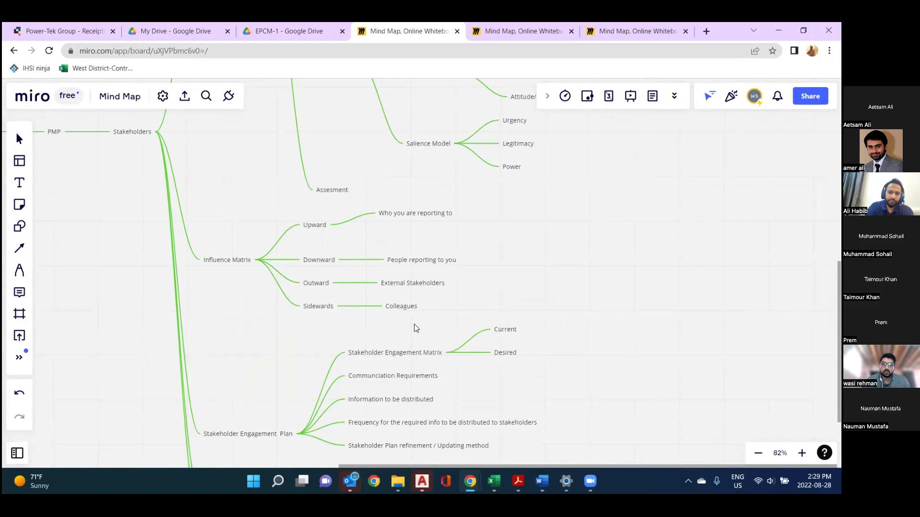
Examine the Stakeholder Engagement Plan, Manage Stakeholder and Monitor Stakeholder Engagement topics, and finish with a 54% overview of the map
scroll(414, 316, down, 3)
scroll(414, 316, right, 1)
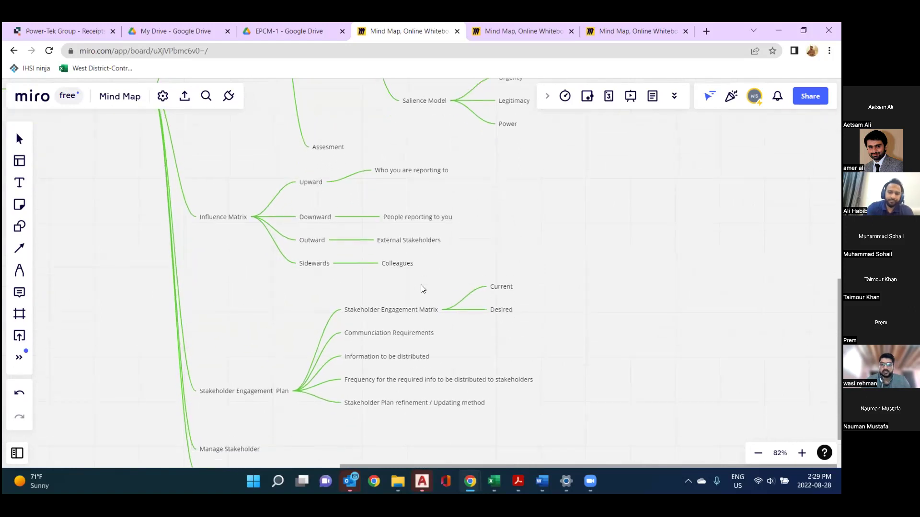
scroll(287, 332, up, 3)
scroll(266, 355, right, 1)
scroll(266, 355, down, 6)
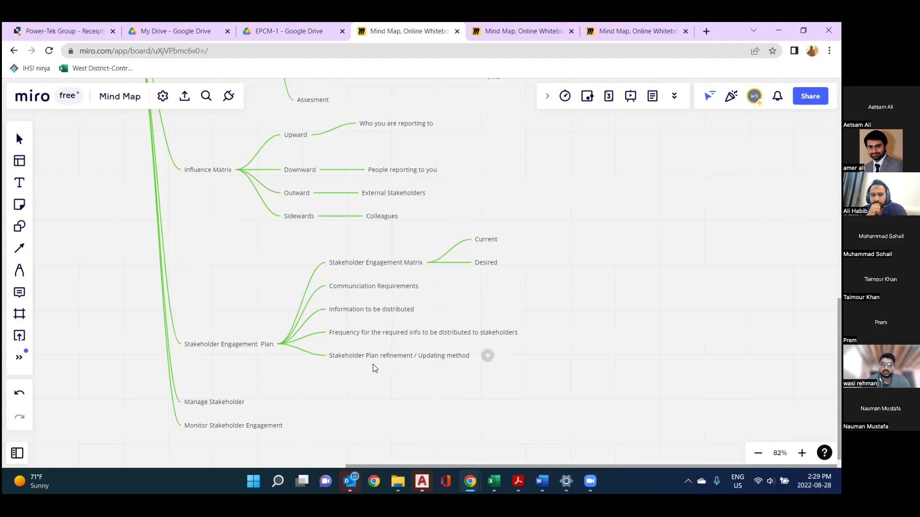
drag(303, 371, 415, 318)
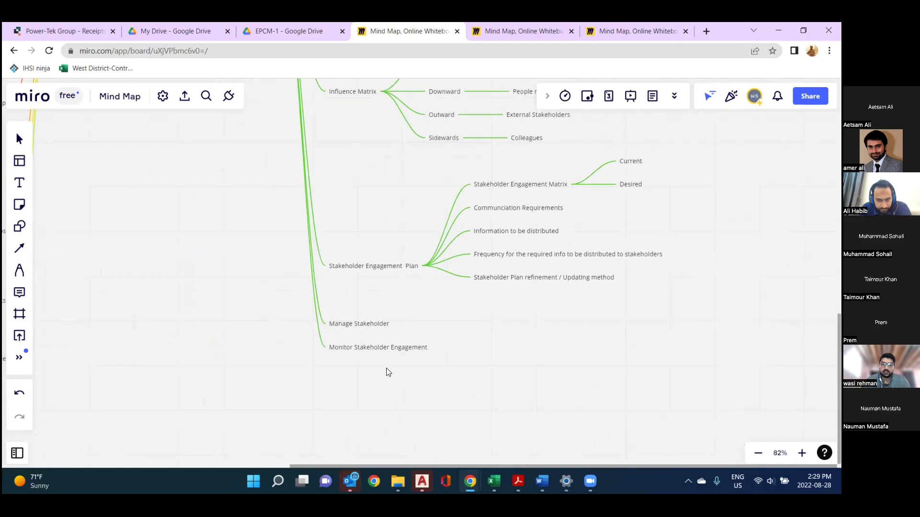
scroll(388, 368, down, 5)
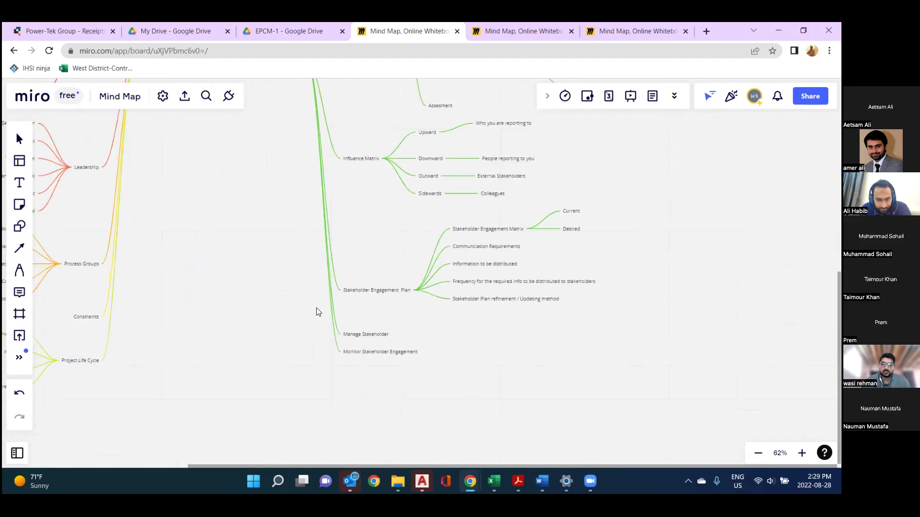
scroll(582, 82, up, 4)
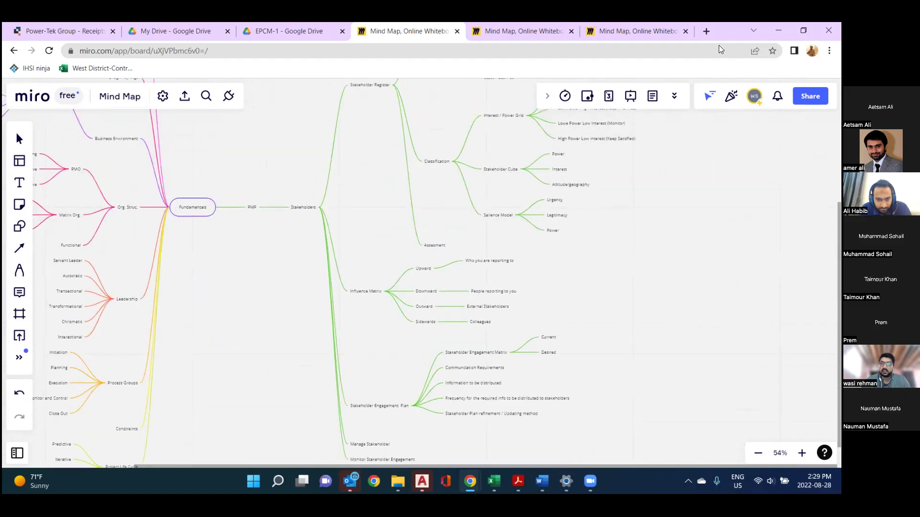
Switch to the Communication Management mind map in the maximized browser window and enlarge its central area to 65%
key(super+Down)
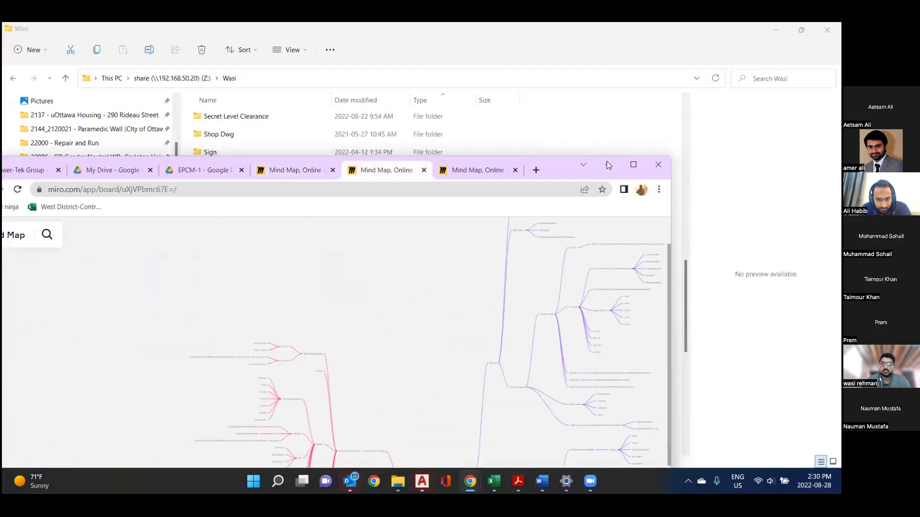
key(super+Up)
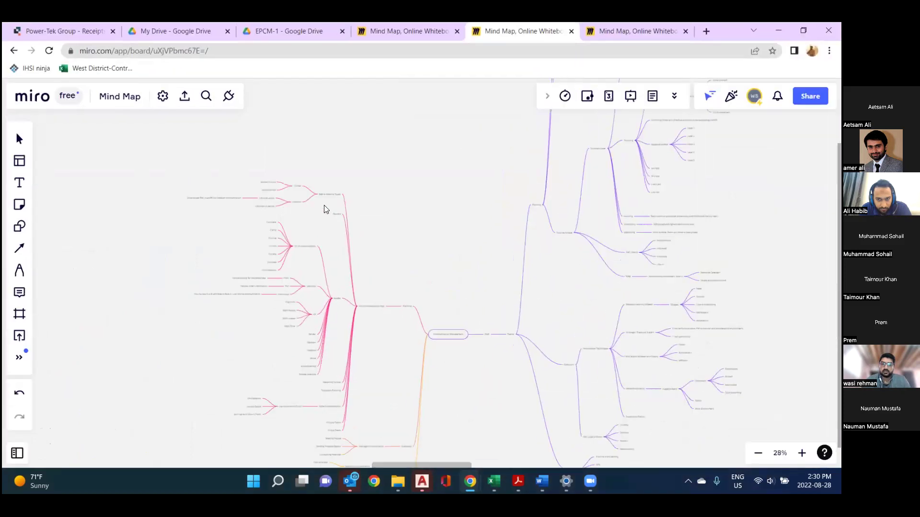
scroll(433, 350, up, 5)
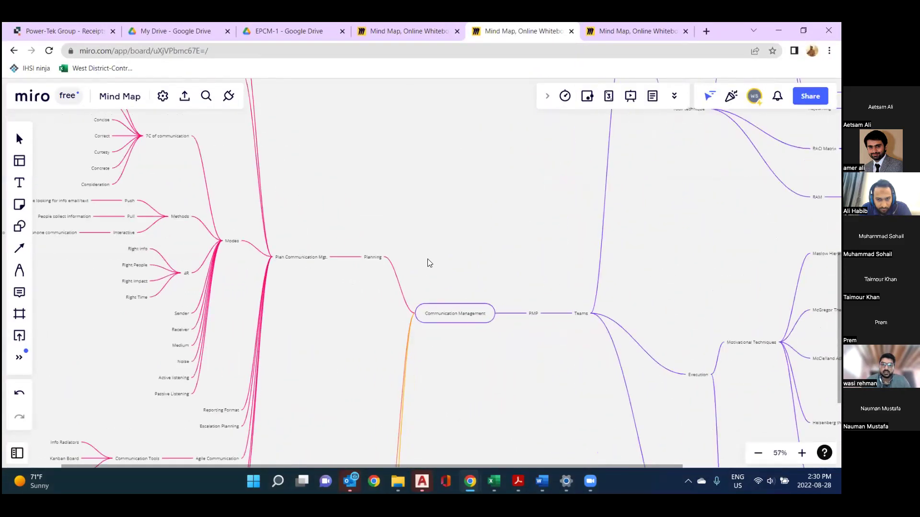
scroll(348, 243, down, 1)
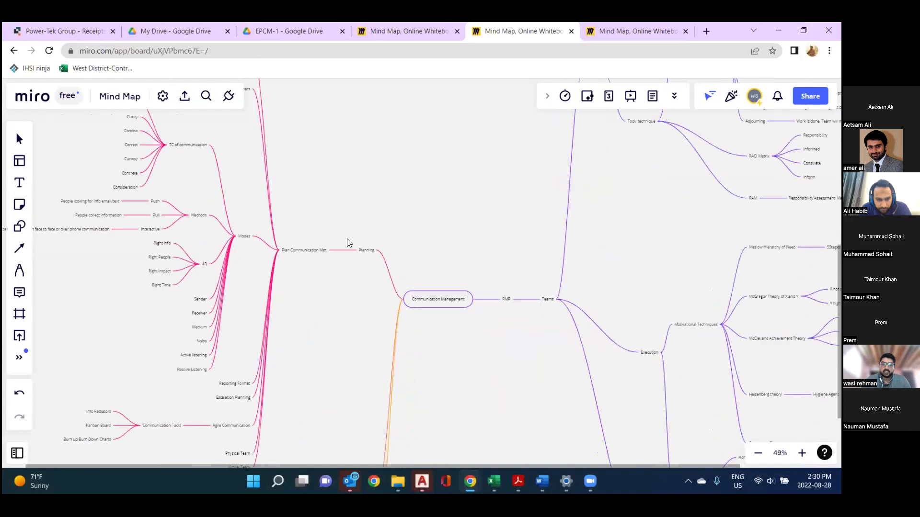
scroll(355, 243, up, 3)
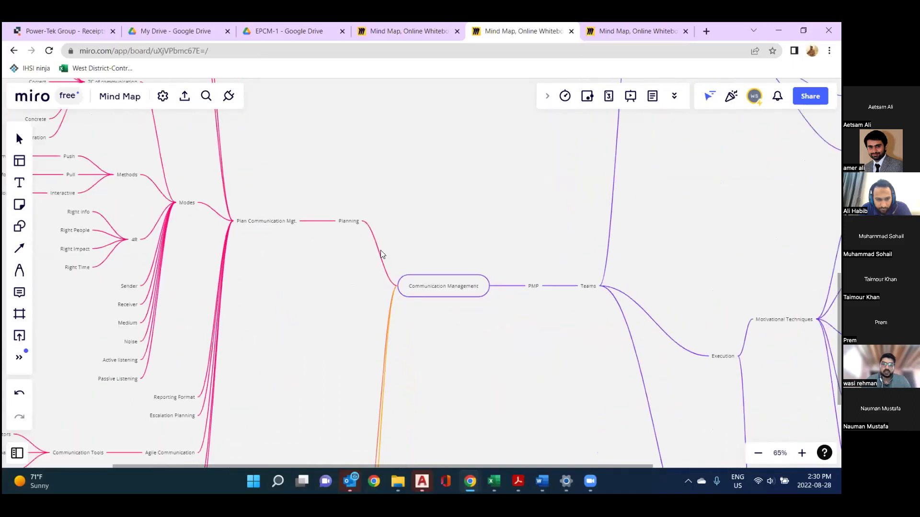
scroll(362, 234, down, 1)
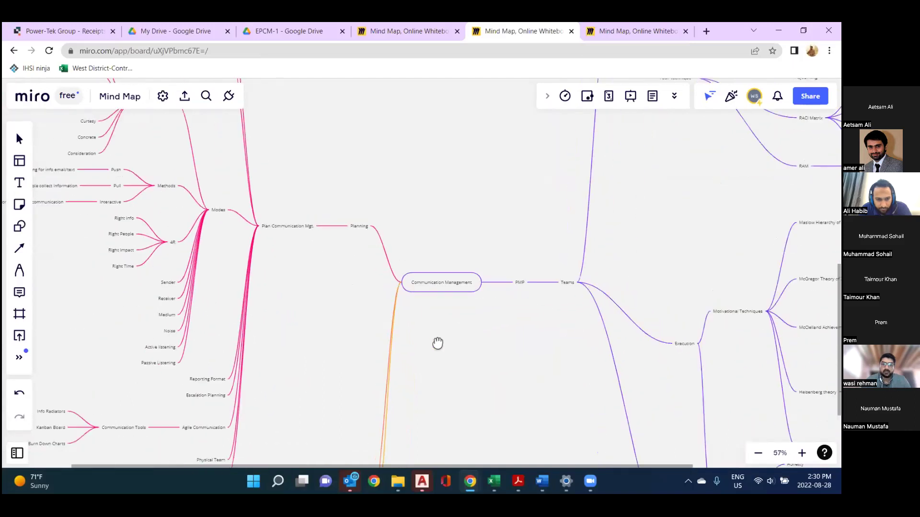
scroll(456, 239, up, 1)
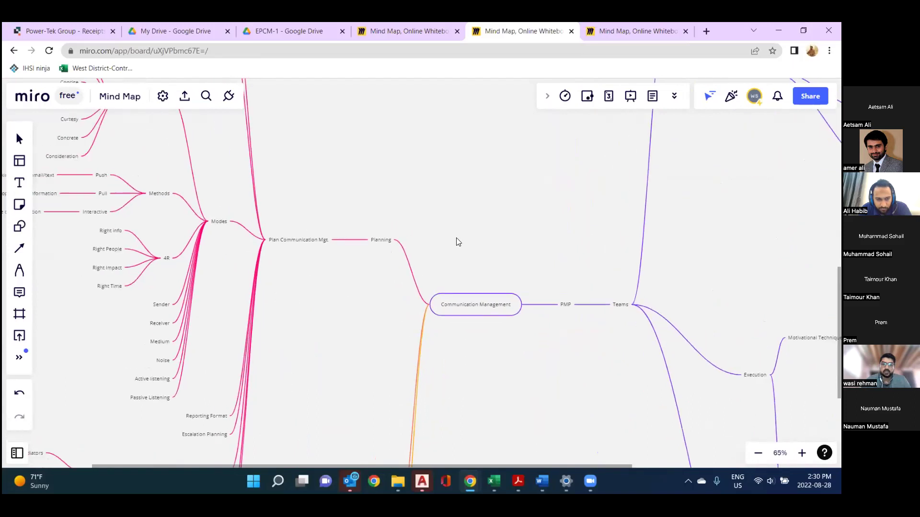
Review the Plan Communication Mgt. branch from Define Meeting Types and Owners to the 7C of communication, Methods and 4R topics
scroll(466, 238, up, 1)
scroll(464, 226, up, 5)
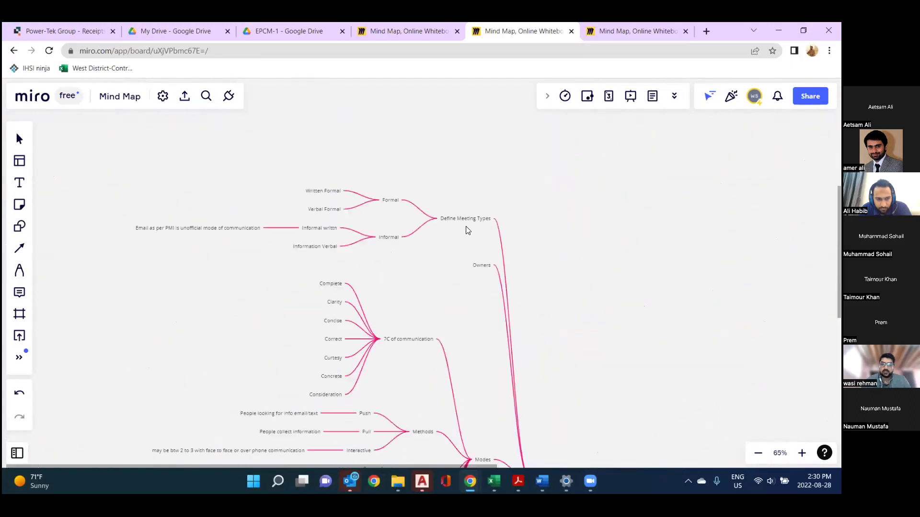
scroll(383, 209, up, 1)
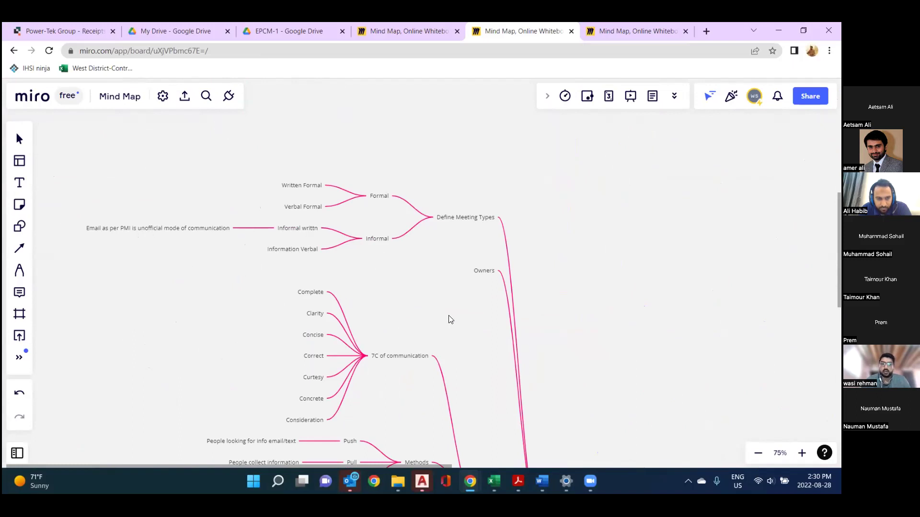
scroll(383, 213, down, 4)
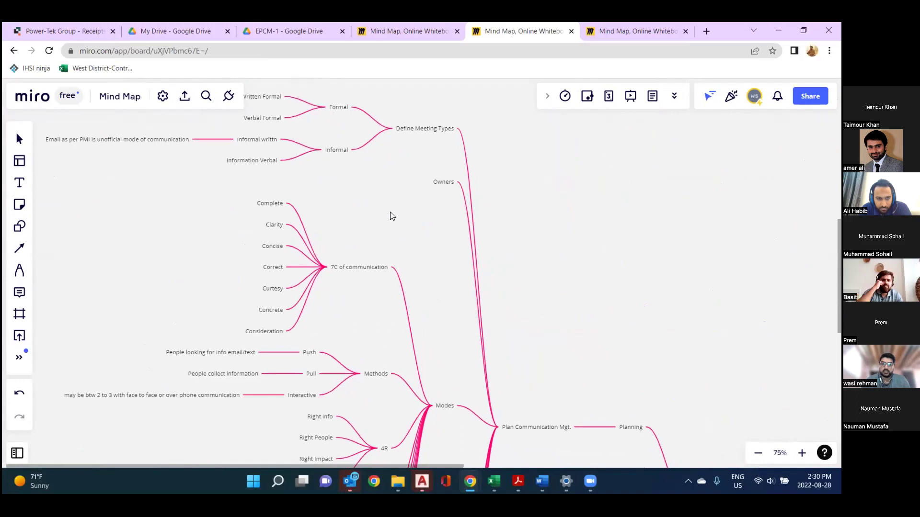
scroll(397, 292, down, 1)
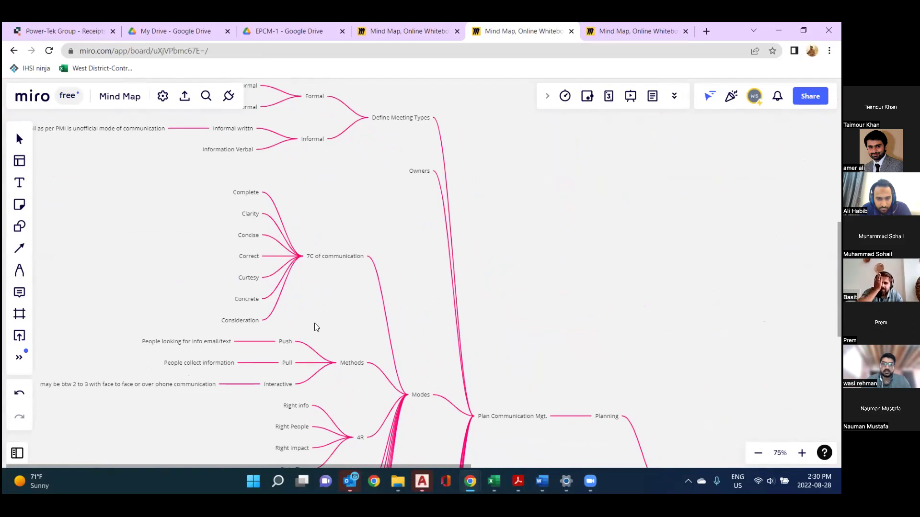
scroll(354, 321, down, 3)
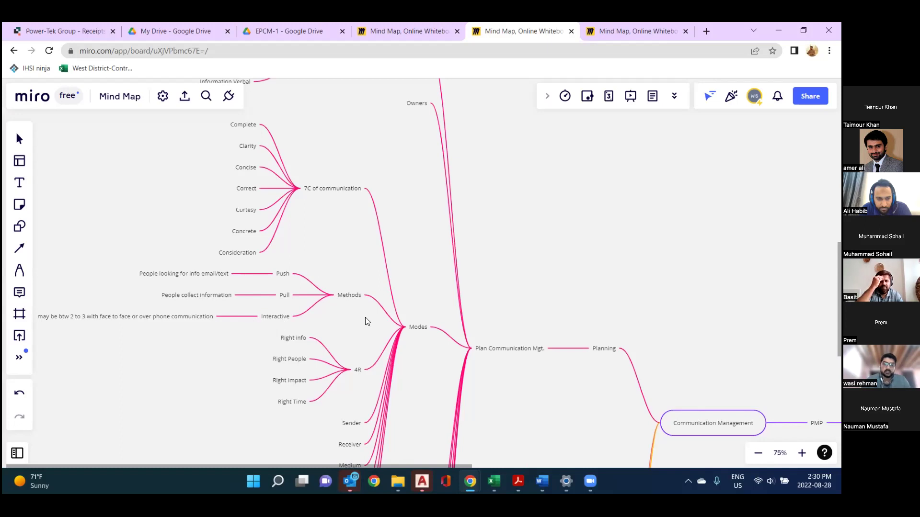
Review the Modes topics of Plan Communication Mgt., from the Methods and 4R groups to Sender, Receiver, Medium, Noise and the listening types
scroll(226, 270, left, 2)
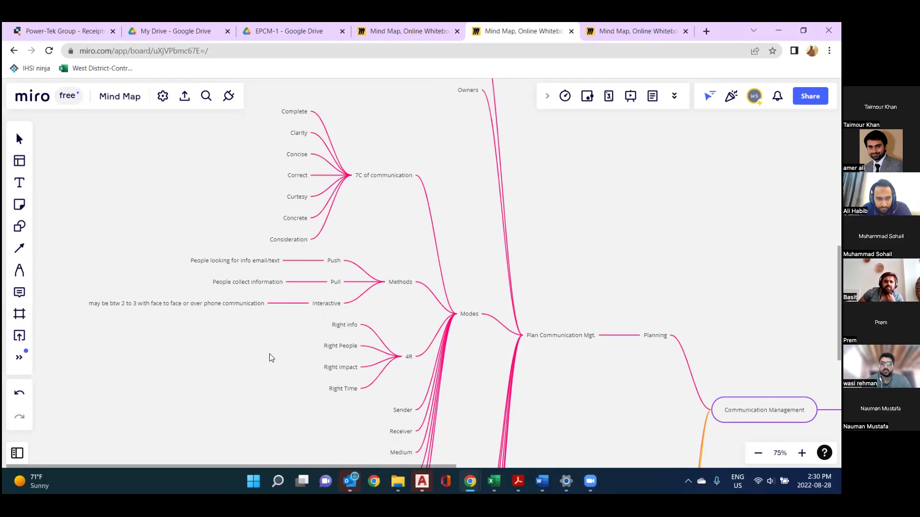
scroll(247, 325, down, 3)
scroll(247, 325, right, 2)
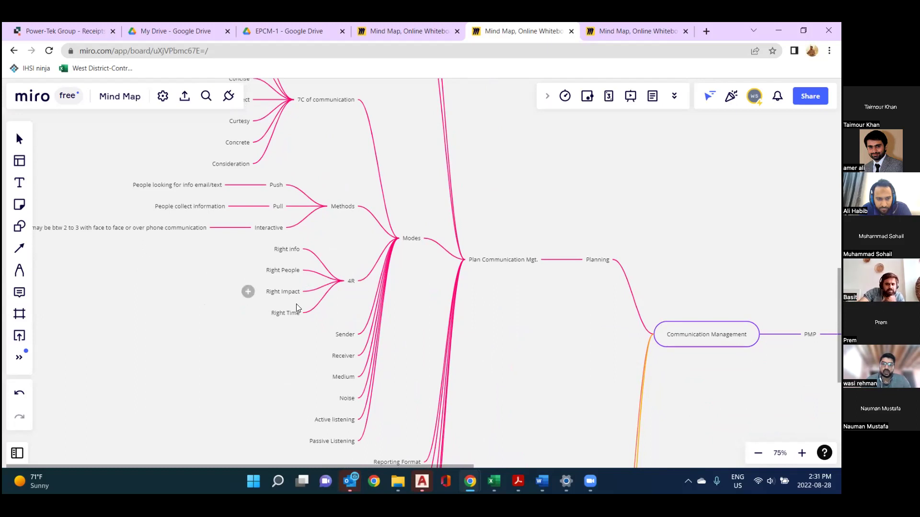
scroll(314, 231, down, 3)
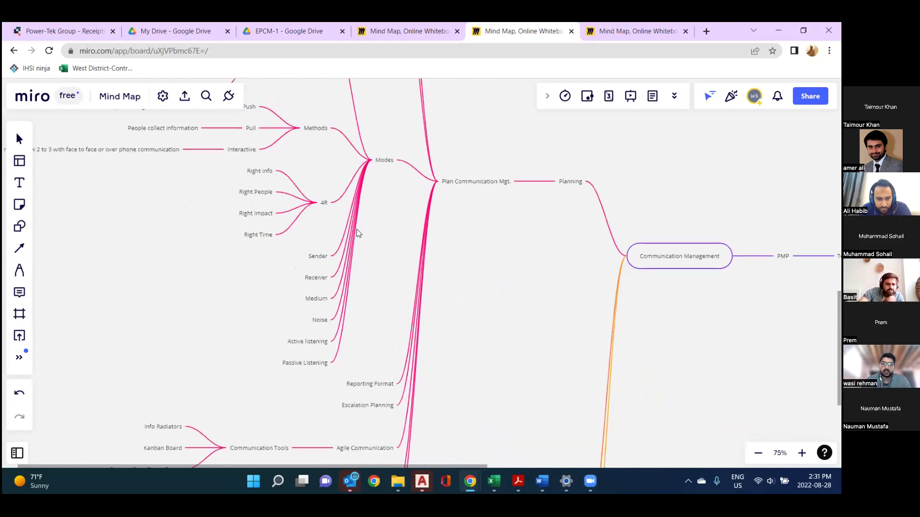
scroll(357, 233, down, 1)
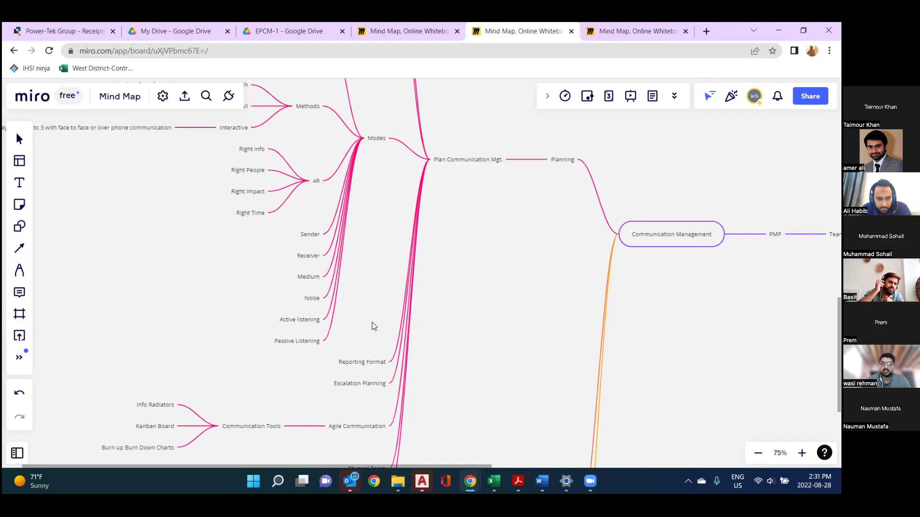
Examine Reporting Format, Escalation Planning and Agile Communication with its Communication Tools under Plan Communication Mgt
scroll(364, 222, down, 3)
scroll(374, 282, down, 1)
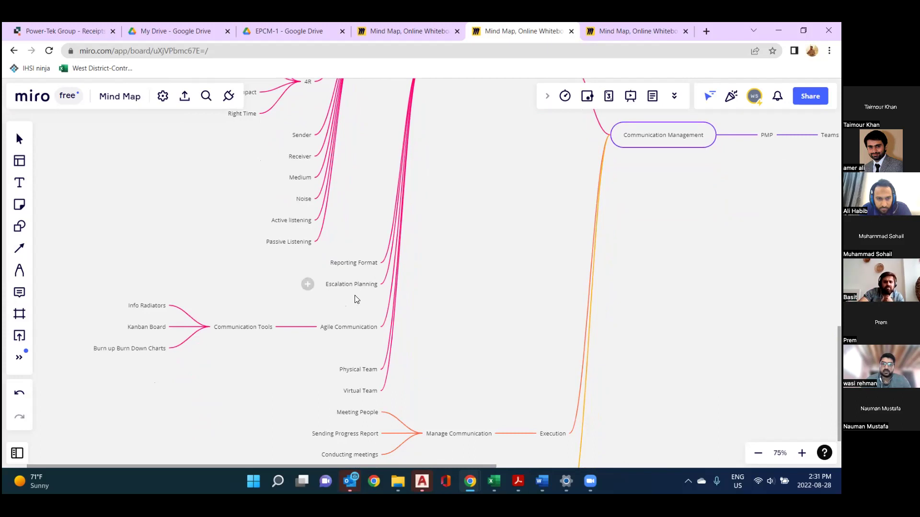
drag(344, 343, 408, 323)
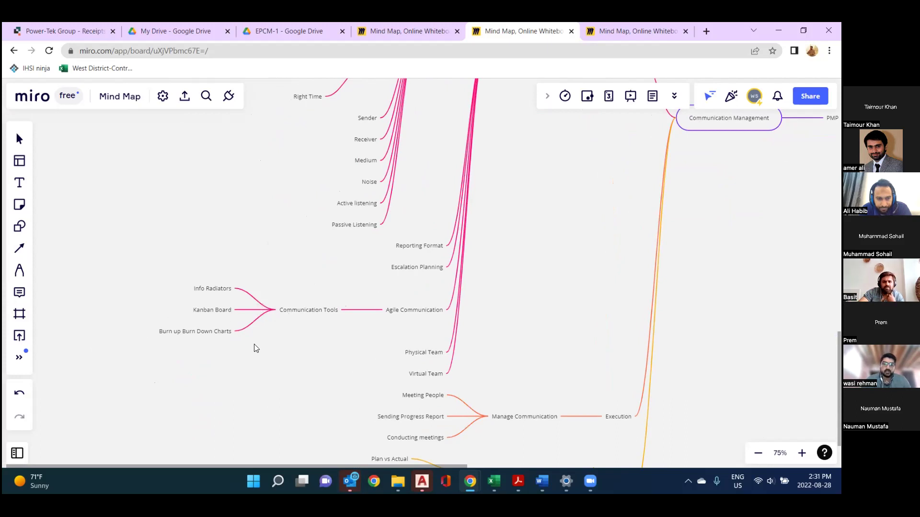
scroll(308, 354, up, 2)
Review the Manage Communication topics under Execution and the Monitor communication and Lesson Learned topics under Monitoring and Control
scroll(306, 255, down, 5)
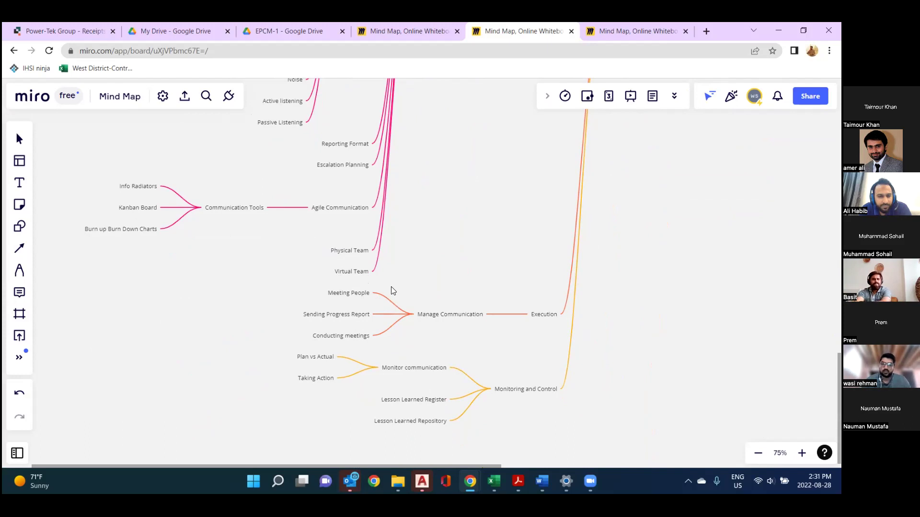
scroll(394, 263, down, 3)
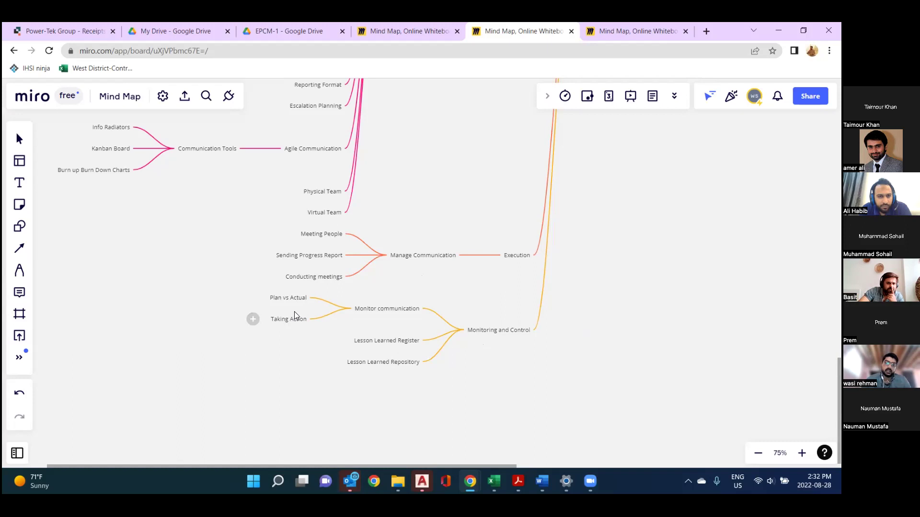
scroll(421, 272, down, 5)
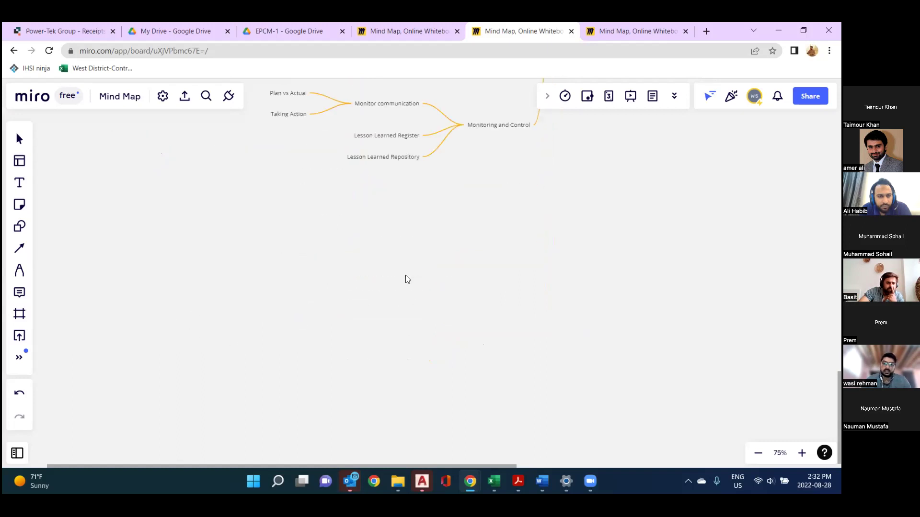
Move from the Communication Management branches to the Teams branch and survey its Execution and Monitoring topics
scroll(406, 282, down, 3)
scroll(342, 354, up, 3)
scroll(342, 354, right, 3)
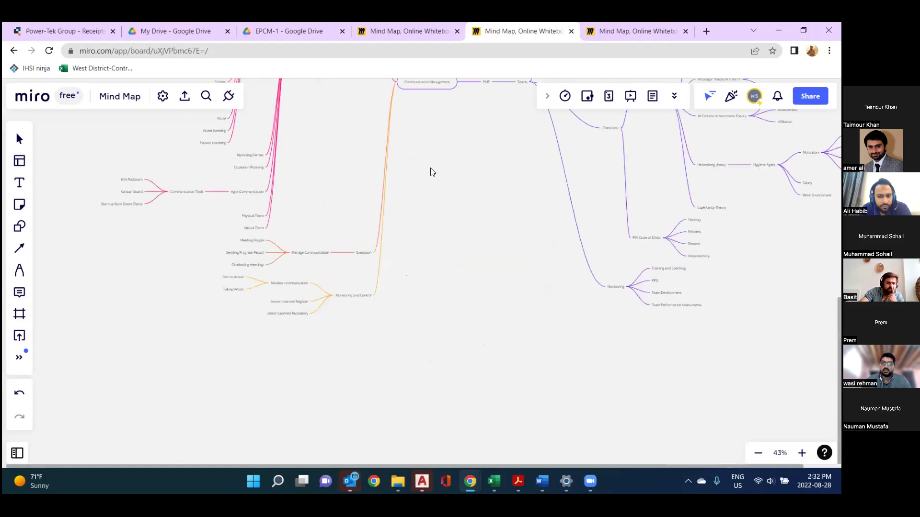
scroll(376, 225, up, 2)
scroll(376, 225, right, 2)
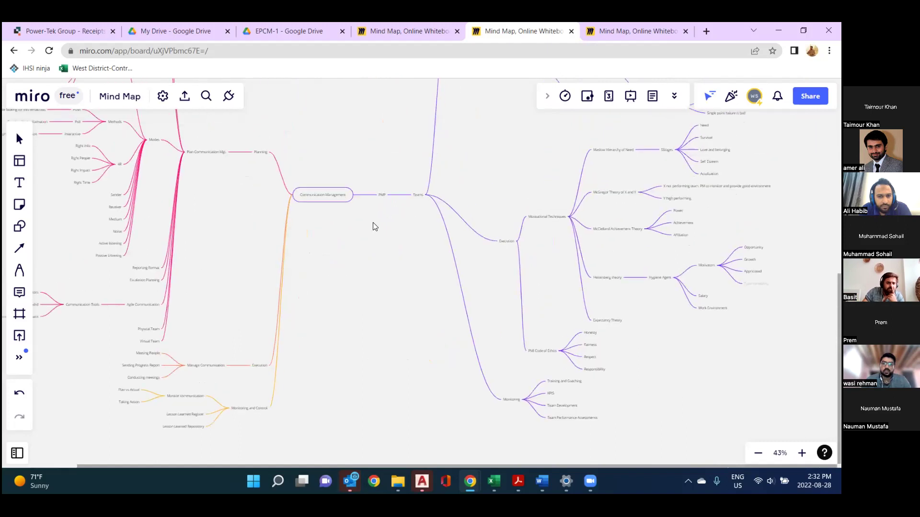
scroll(329, 312, up, 5)
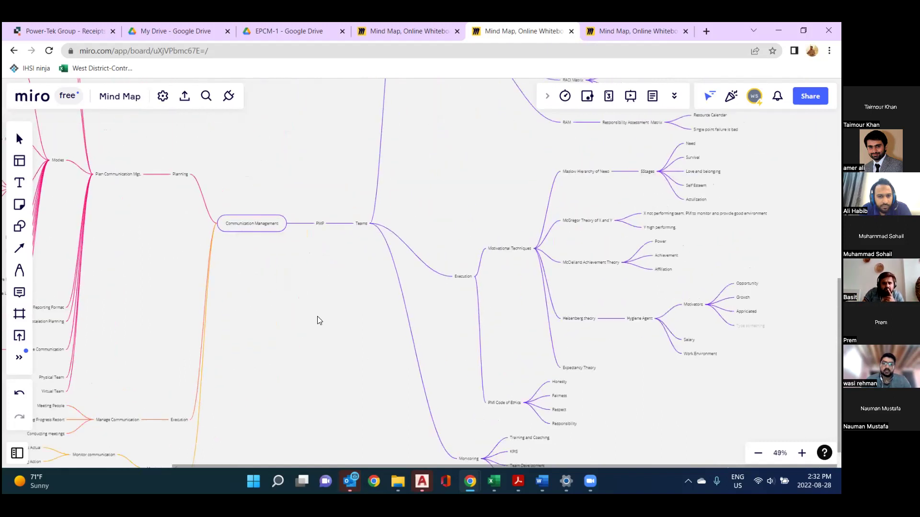
scroll(109, 429, up, 3)
scroll(109, 430, right, 2)
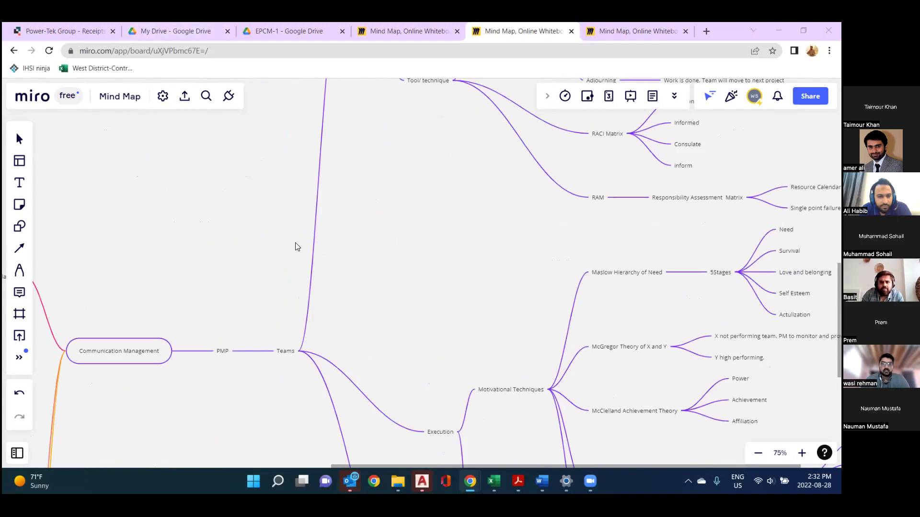
Survey the Teams Planning branch, covering the Tuckman Lader, RACI Matrix and RAM topics under Tool/ technique
scroll(348, 197, up, 4)
scroll(348, 197, right, 2)
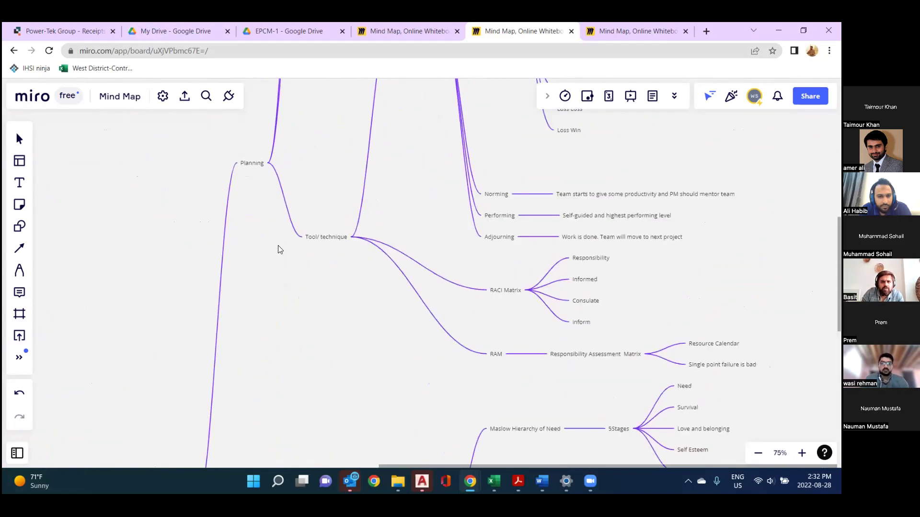
scroll(316, 195, down, 2)
scroll(341, 158, up, 5)
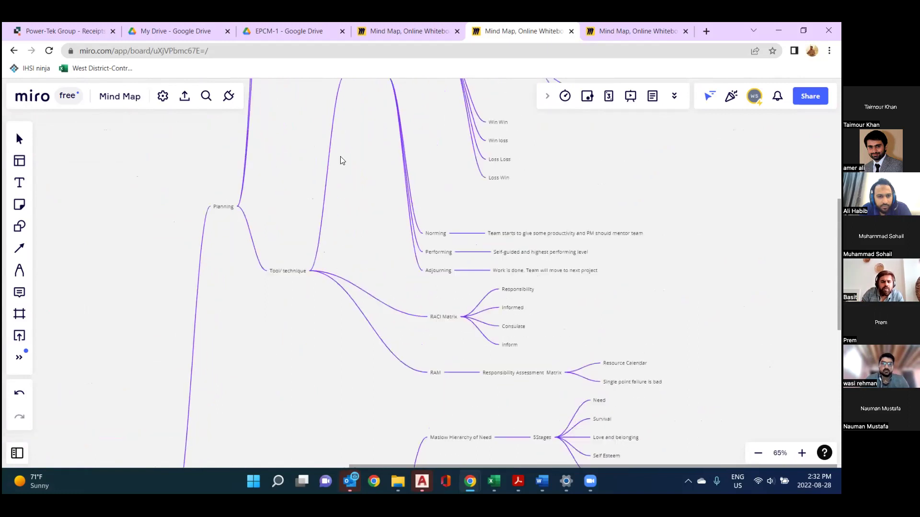
scroll(358, 219, down, 3)
scroll(353, 205, left, 2)
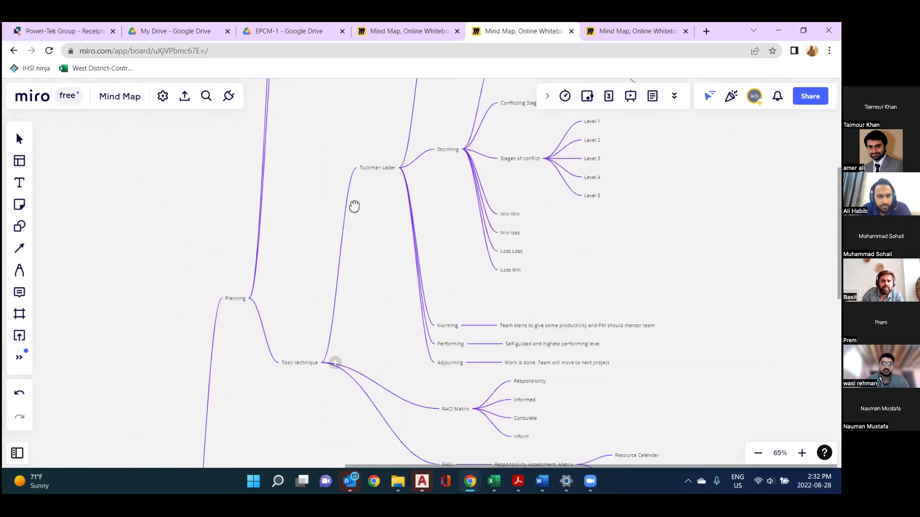
scroll(315, 207, down, 6)
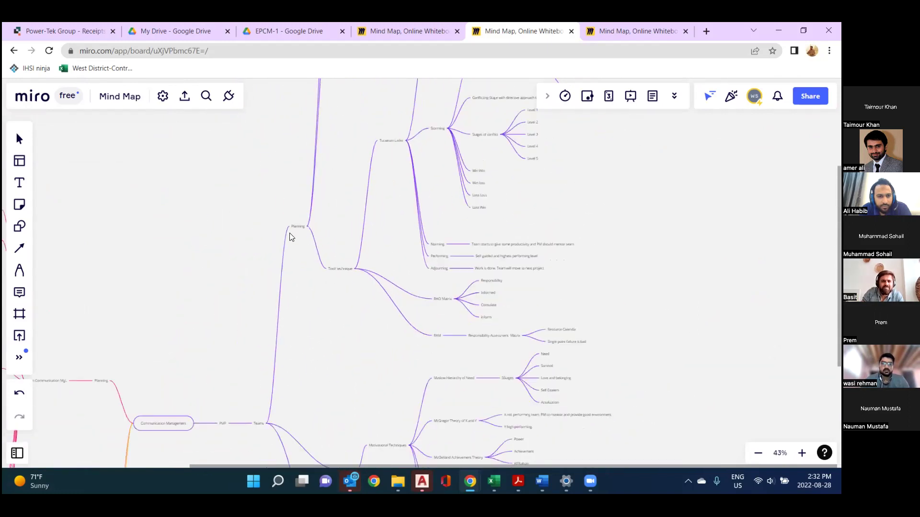
Examine the Types of teams and Identification topics under Teams Planning at an enlarged, readable size
scroll(302, 264, up, 6)
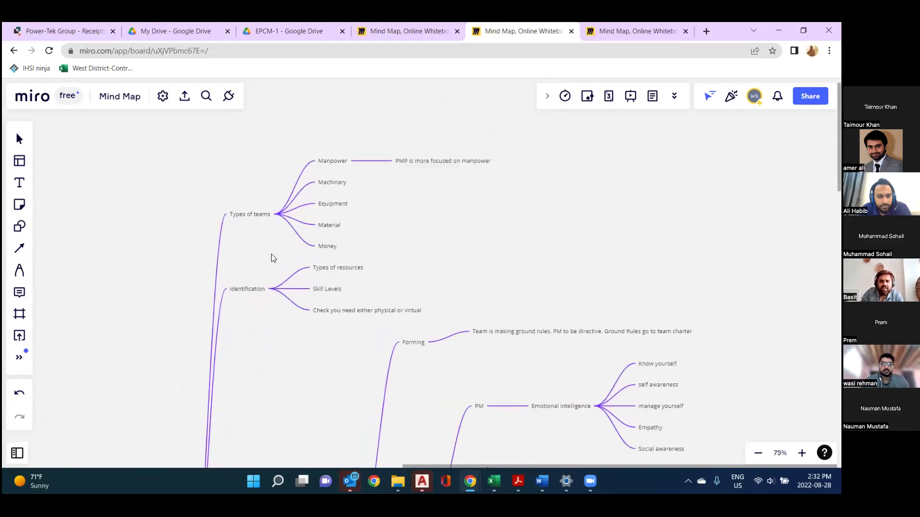
scroll(271, 255, up, 1)
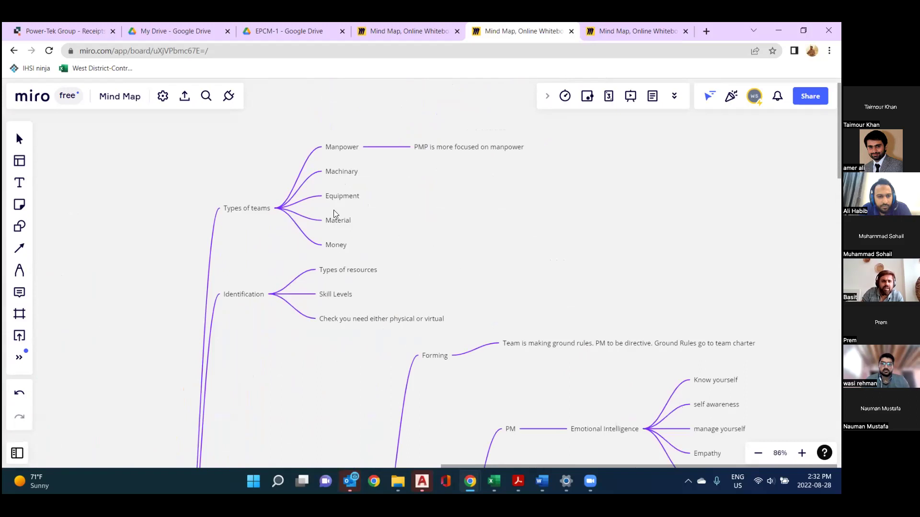
scroll(386, 275, up, 3)
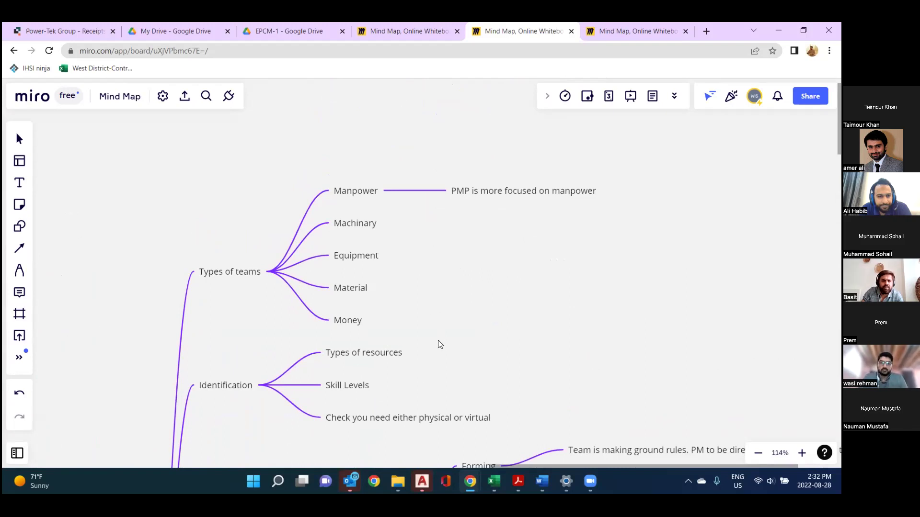
drag(423, 267, 408, 221)
scroll(408, 221, down, 4)
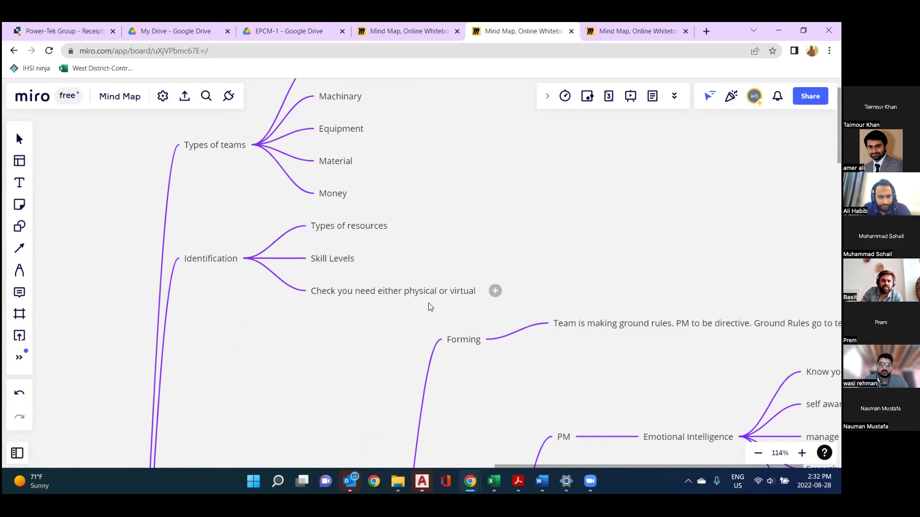
Look through the Tuckman Lader from the Forming stage to Storming, including Stages of conflict and the Win Win to Loss Win topics
scroll(464, 376, down, 5)
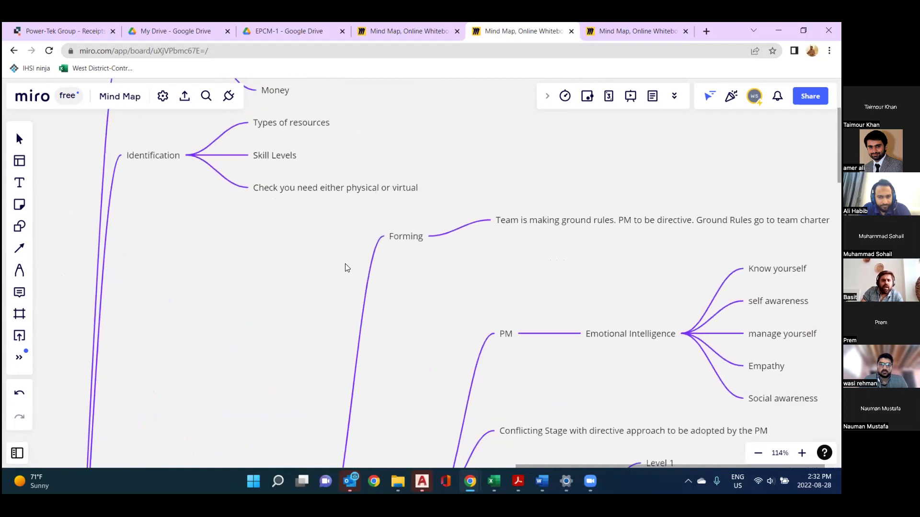
scroll(390, 207, down, 5)
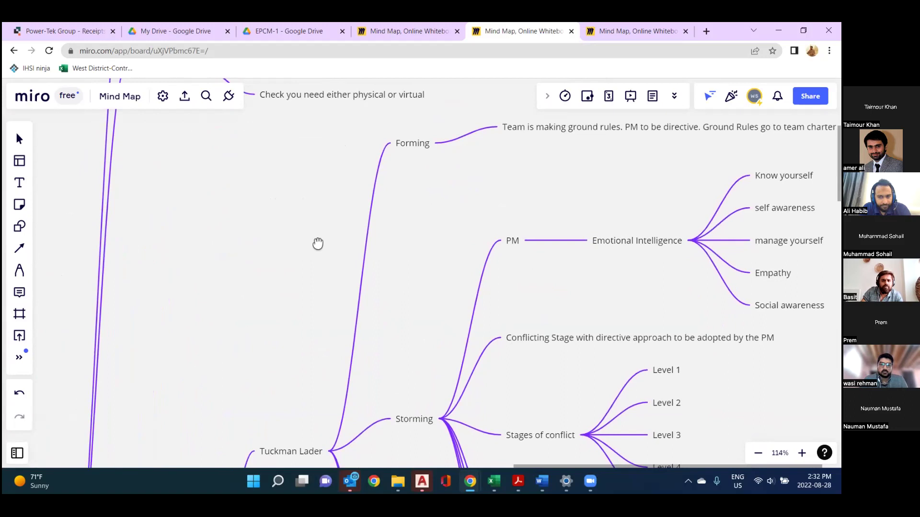
scroll(224, 441, down, 5)
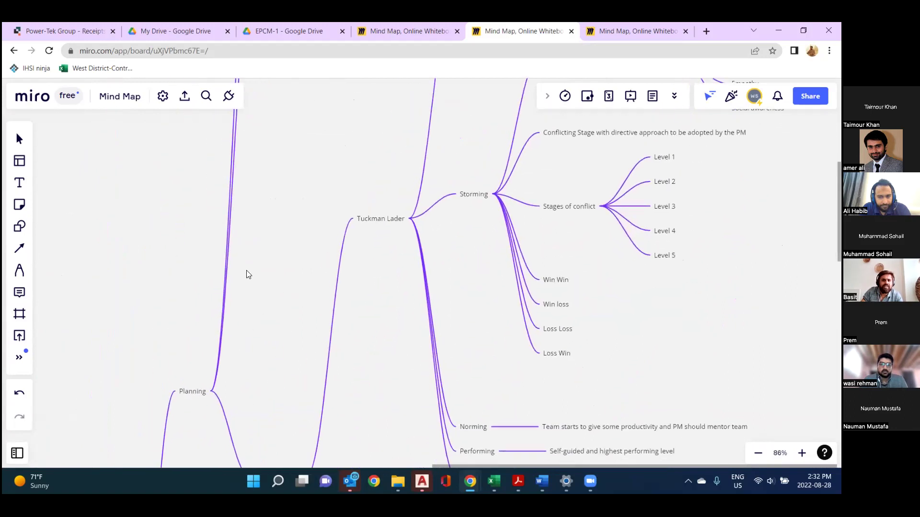
scroll(335, 271, up, 5)
scroll(482, 258, down, 5)
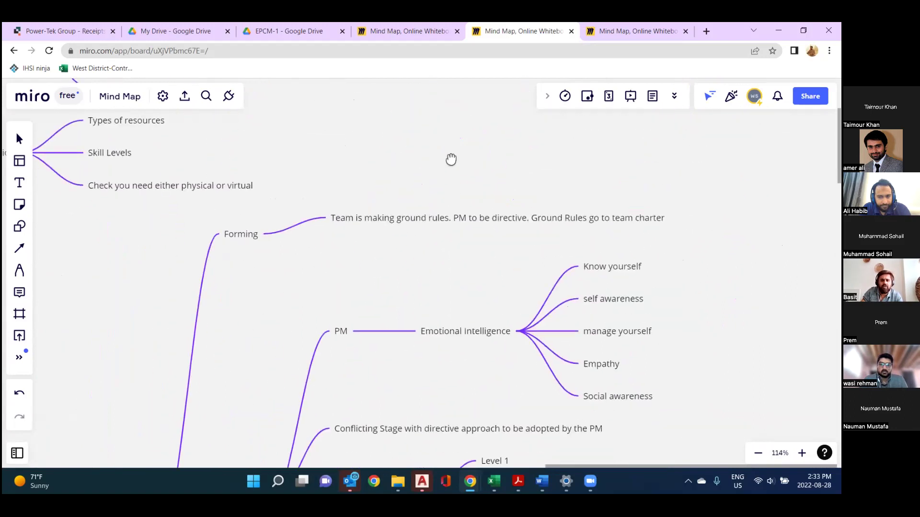
scroll(274, 363, down, 3)
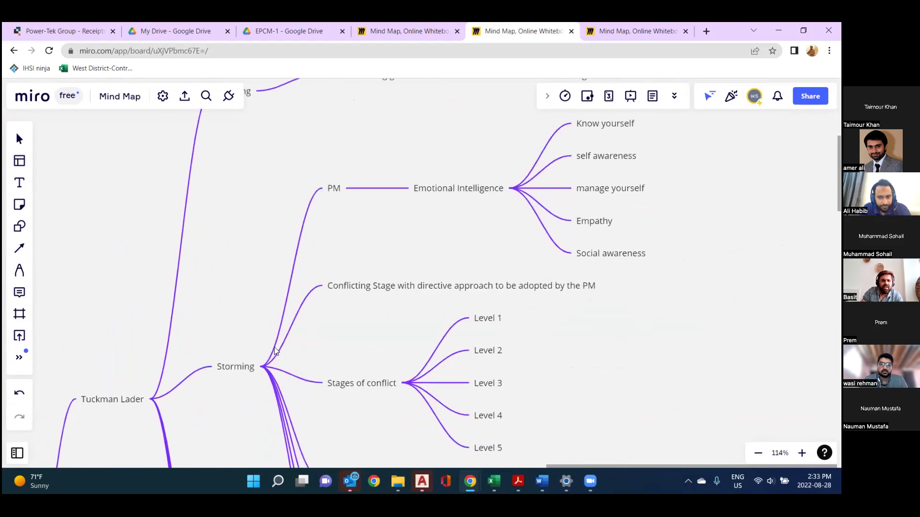
scroll(343, 238, down, 3)
scroll(358, 347, down, 3)
scroll(326, 316, down, 3)
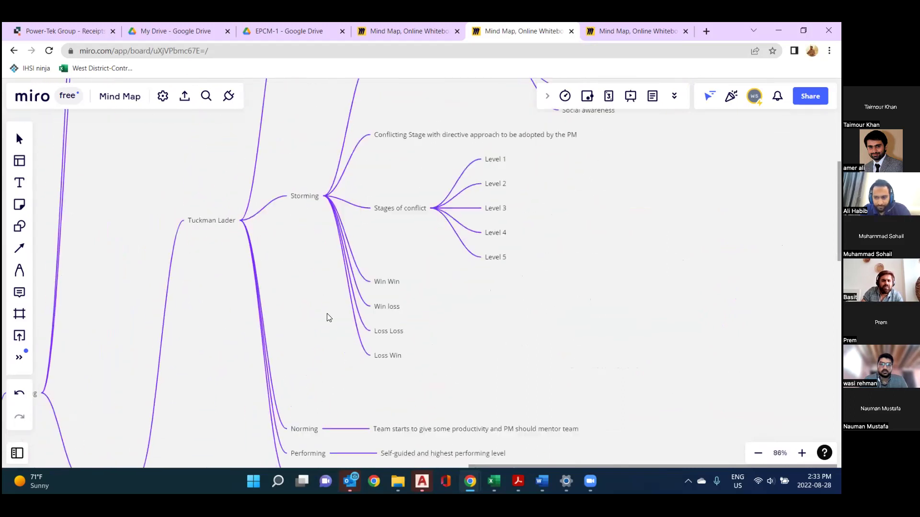
Review the Norming, Performing and Adjourning stages of the Tuckman Lader with their descriptions
scroll(317, 331, down, 3)
scroll(323, 337, down, 1)
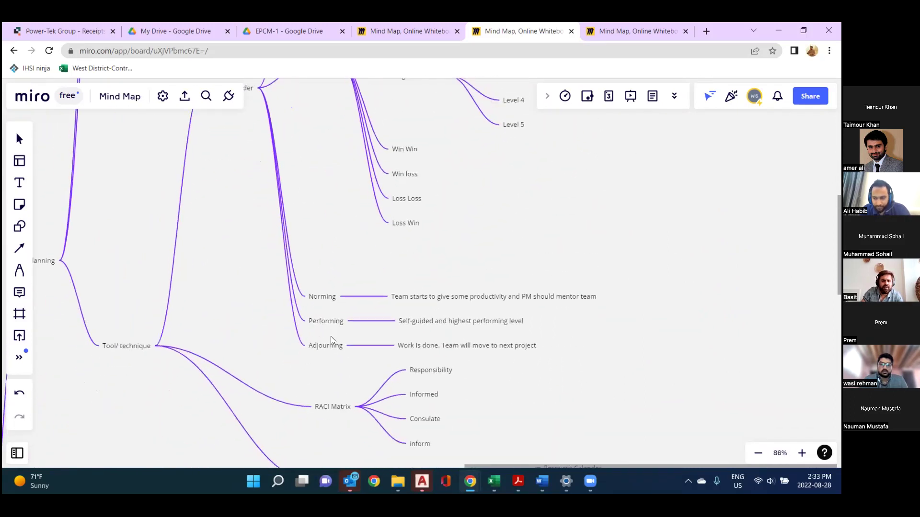
scroll(316, 381, up, 4)
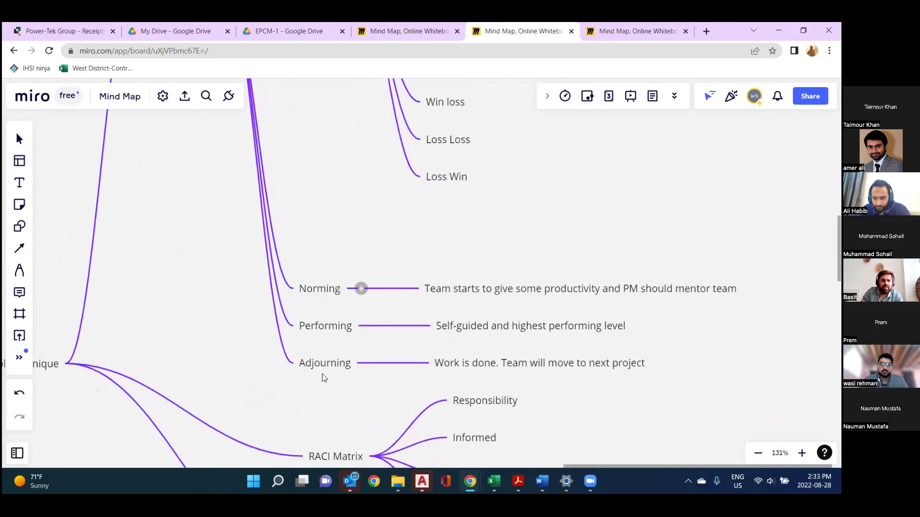
scroll(322, 373, down, 4)
scroll(398, 225, up, 3)
scroll(389, 249, up, 3)
scroll(386, 373, down, 1)
scroll(312, 240, down, 3)
Return to the Forming stage and examine its ground-rules note and the PM Emotional Intelligence topics under Storming
scroll(371, 135, up, 6)
scroll(387, 186, up, 3)
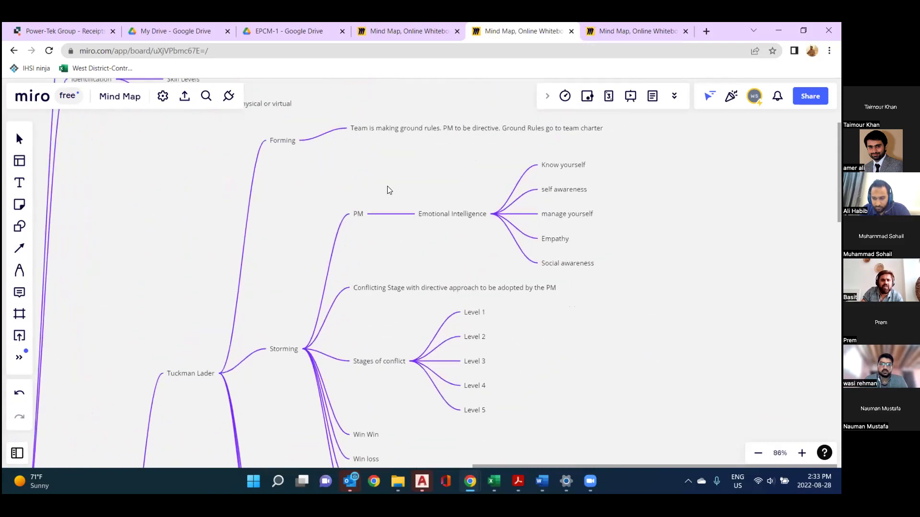
scroll(431, 200, up, 3)
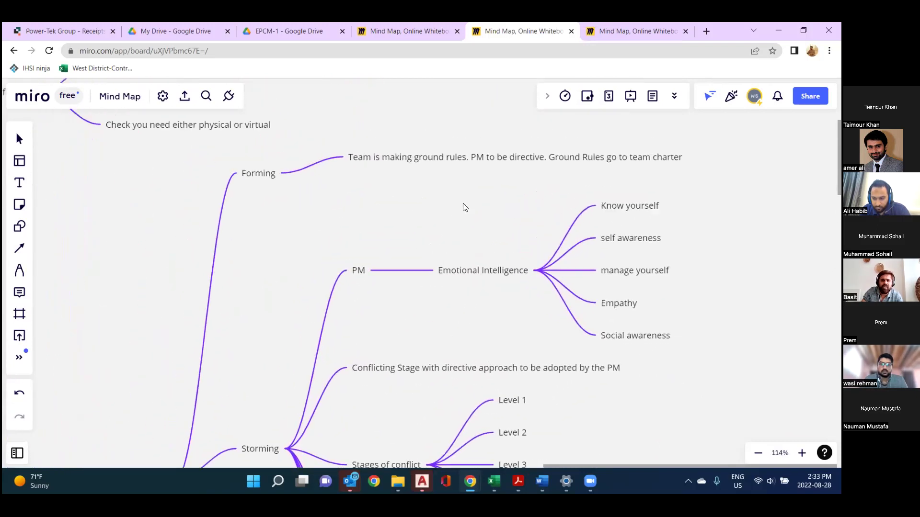
scroll(463, 204, right, 3)
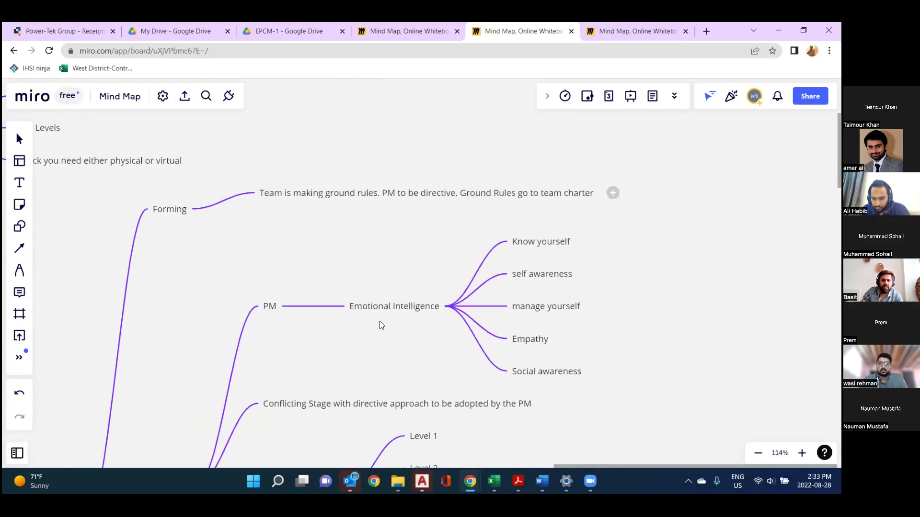
scroll(380, 273, down, 3)
scroll(385, 224, down, 2)
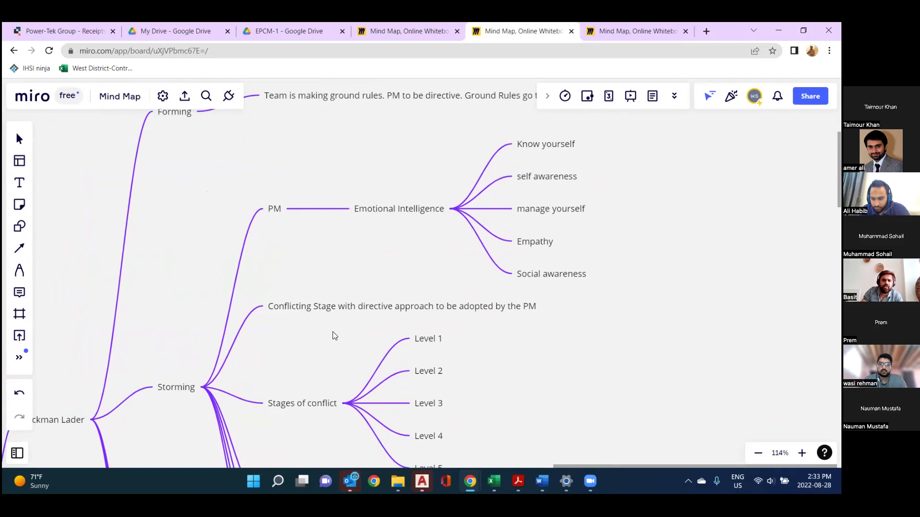
Point out the Conflicting Stage note under Storming and review the five levels in Stages of conflict
click(332, 310)
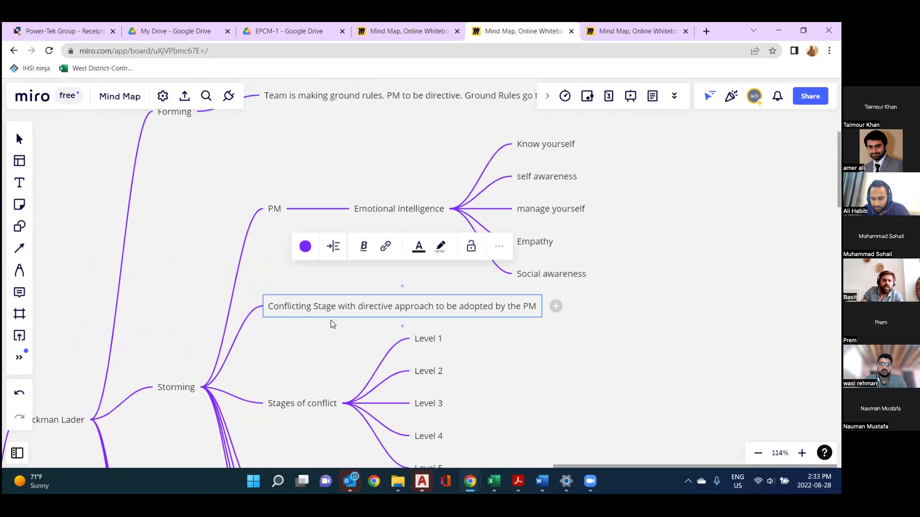
click(332, 325)
scroll(343, 224, down, 3)
scroll(364, 204, down, 2)
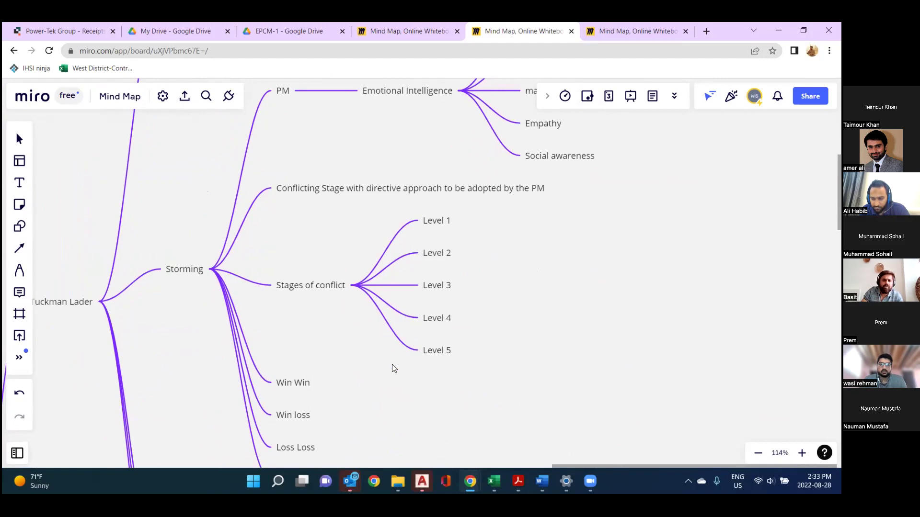
Review the Win Win, Win loss, Loss Loss and Loss Win topics under Storming, then the Norming to Adjourning stages
scroll(398, 304, down, 5)
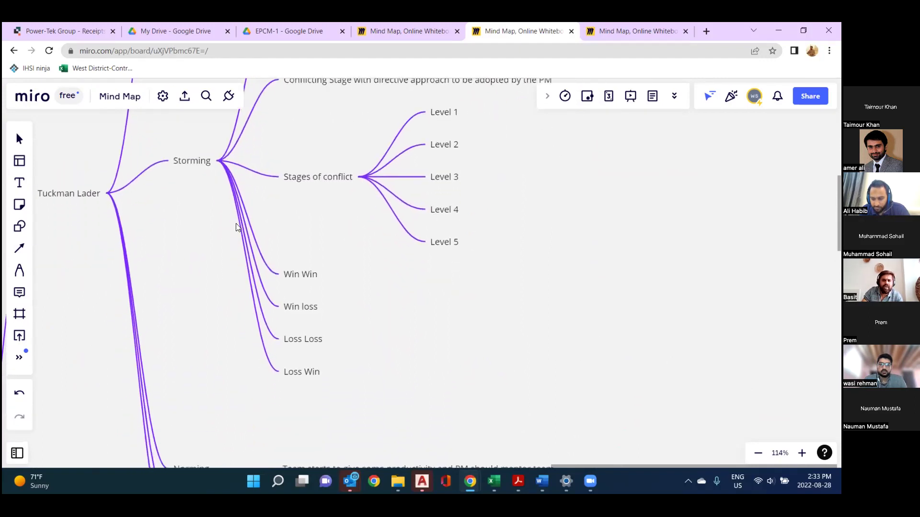
scroll(335, 242, down, 1)
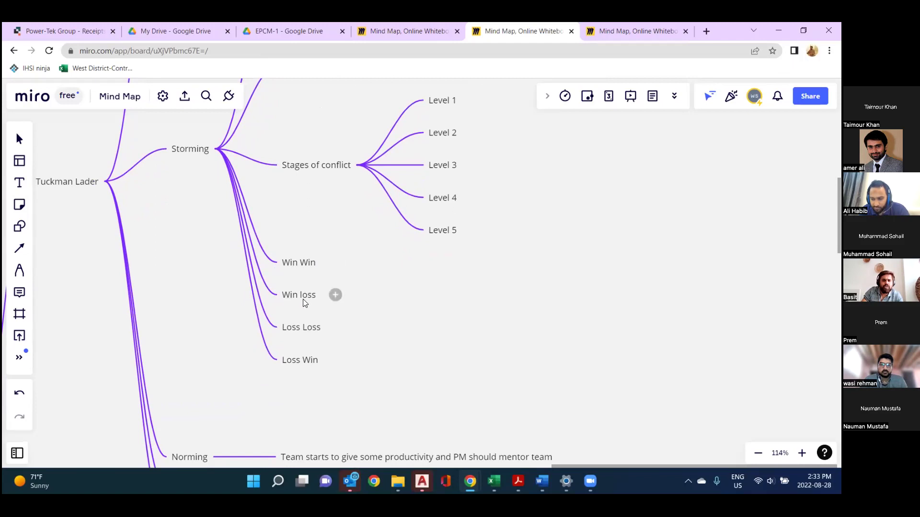
scroll(297, 384, down, 3)
scroll(289, 284, down, 3)
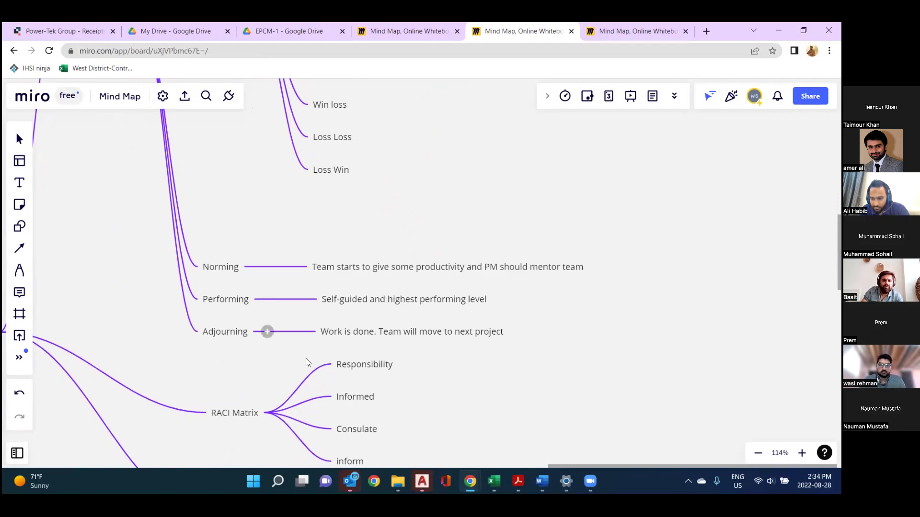
Examine the RACI Matrix under Tool/ technique with its Responsibility, Informed, Consulate and inform topics
scroll(328, 287, down, 2)
scroll(328, 286, left, 3)
ctrl+scroll(328, 286, down, 3)
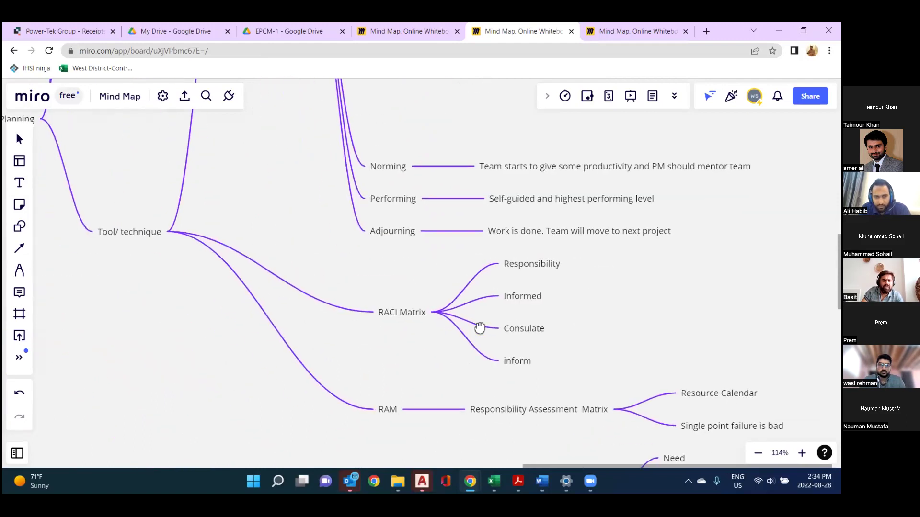
scroll(440, 355, up, 2)
scroll(440, 355, left, 2)
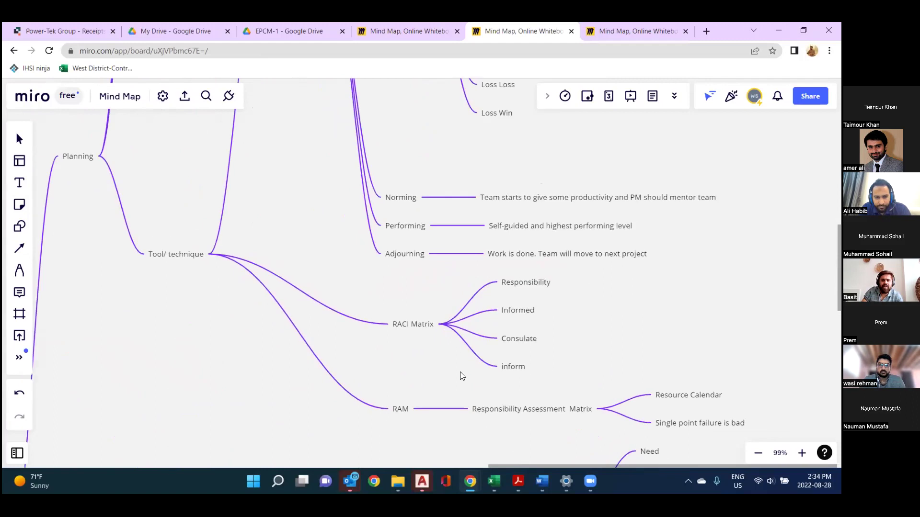
scroll(544, 336, up, 1)
scroll(544, 336, left, 1)
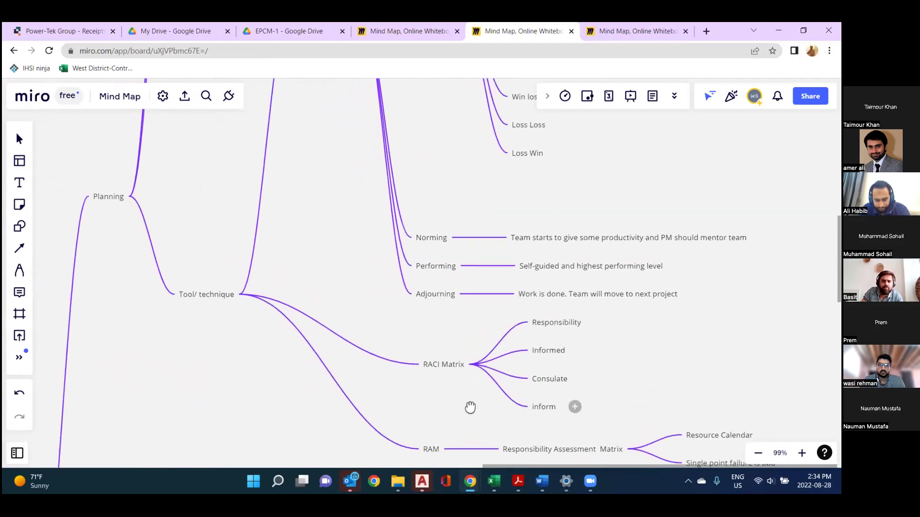
Review the RAM branch, including Responsibility Assessment Matrix, Resource Calendar and the single point failure note
scroll(369, 205, down, 3)
scroll(369, 205, right, 2)
scroll(411, 274, down, 8)
scroll(411, 275, right, 3)
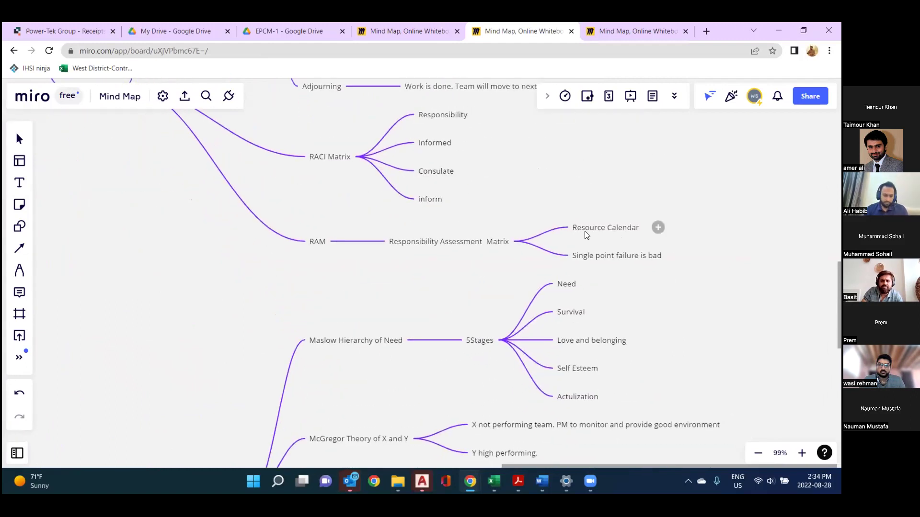
scroll(609, 243, up, 3)
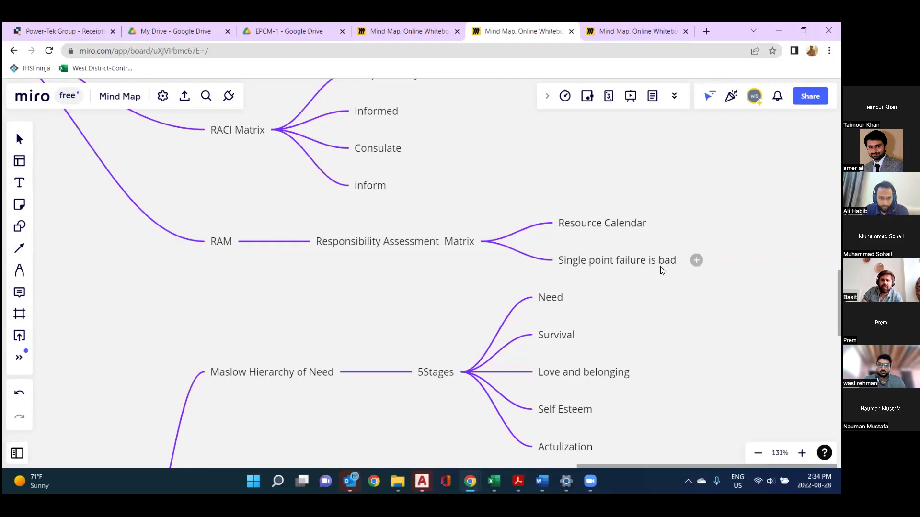
scroll(661, 270, down, 3)
scroll(608, 211, down, 3)
scroll(334, 267, up, 3)
scroll(335, 267, up, 2)
Examine the 5Stages of Maslow Hierarchy of Need under Motivational Techniques, from Need to Actulization
scroll(406, 249, down, 3)
scroll(406, 250, left, 3)
scroll(302, 321, down, 8)
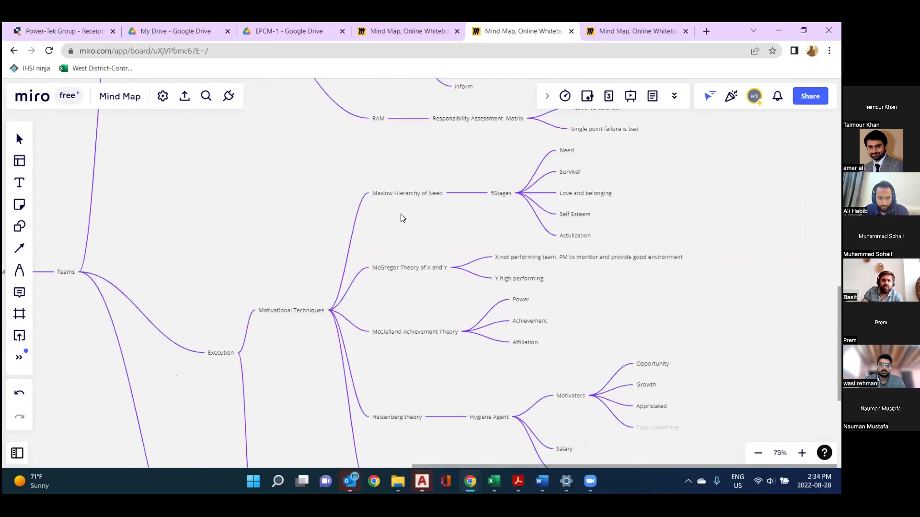
scroll(304, 251, right, 5)
scroll(304, 250, up, 1)
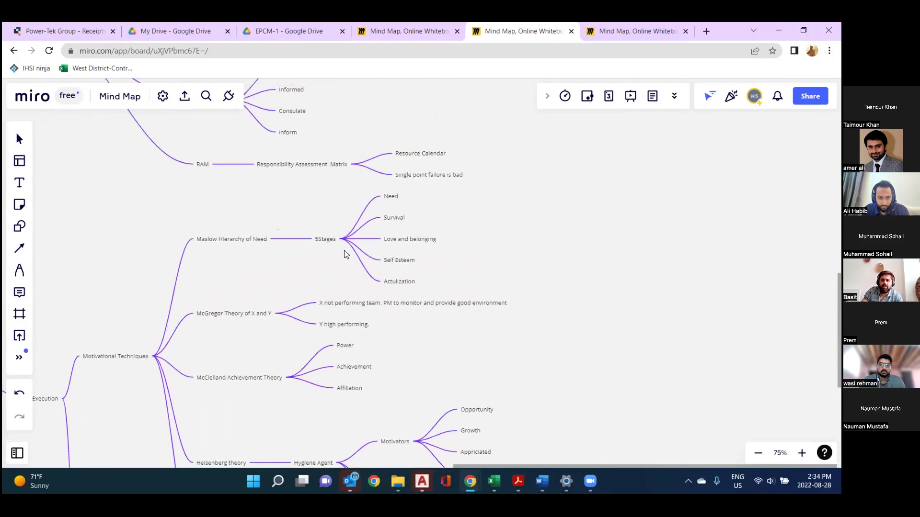
scroll(346, 254, right, 2)
scroll(468, 246, up, 5)
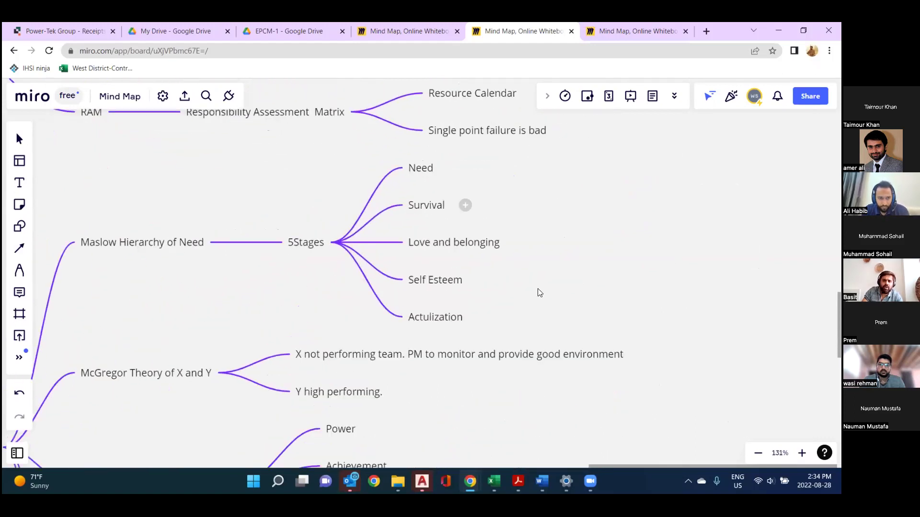
scroll(535, 260, left, 3)
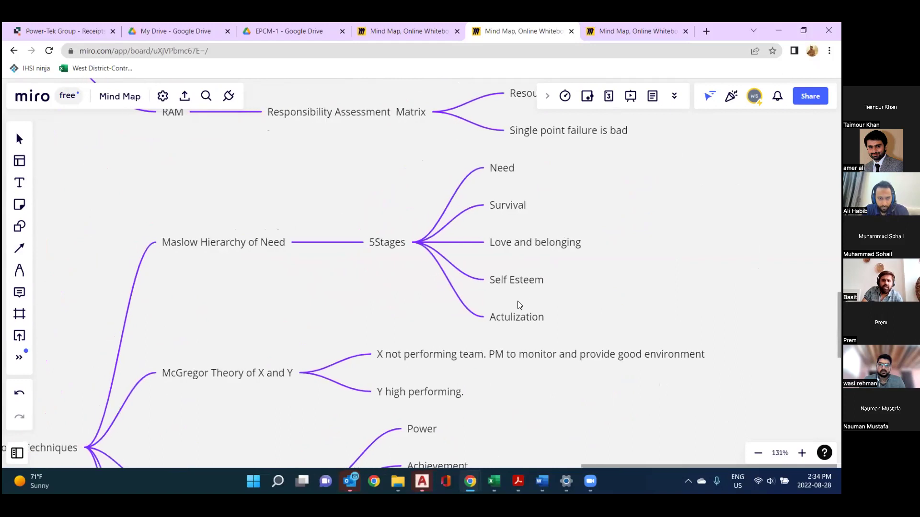
Review McGregor Theory of X and Y and the Power, Achievement and Affiliation topics of McClelland Achievement Theory
scroll(520, 305, down, 2)
scroll(322, 269, down, 2)
scroll(323, 231, down, 3)
scroll(376, 230, right, 2)
scroll(376, 230, down, 3)
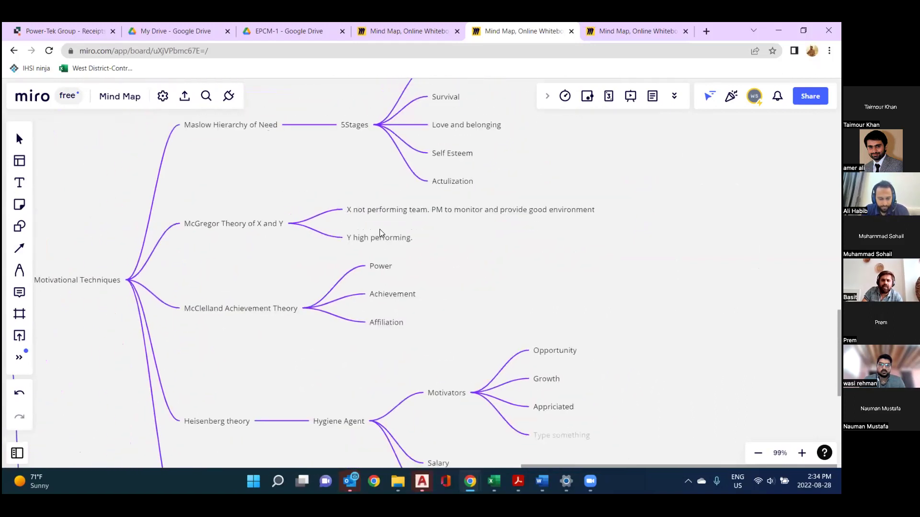
scroll(373, 237, up, 3)
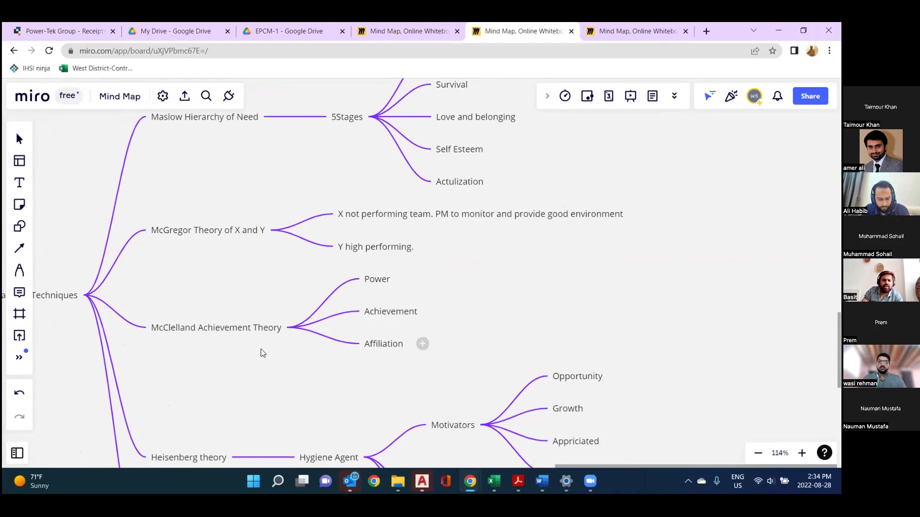
Look through Heisenberg theory with its Hygiene Agent topics and Expectancy Theory
scroll(348, 360, down, 5)
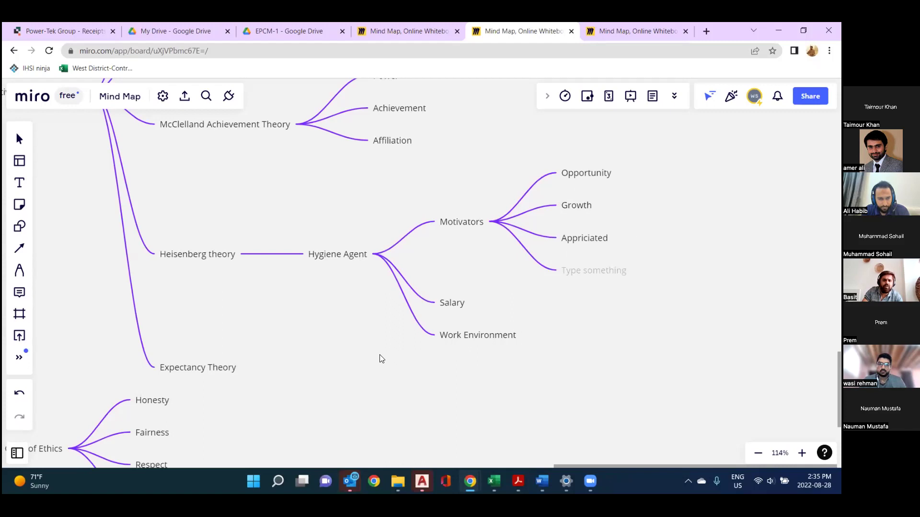
scroll(380, 330, down, 2)
scroll(380, 331, left, 4)
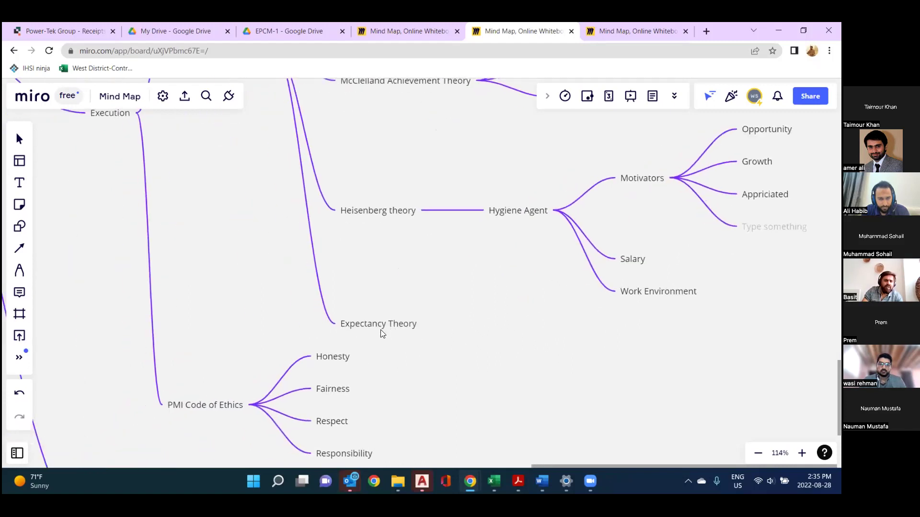
Examine the PMI Code of Ethics branch under Execution, covering Honesty, Fairness, Respect and Responsibility
scroll(387, 346, down, 3)
scroll(342, 296, up, 5)
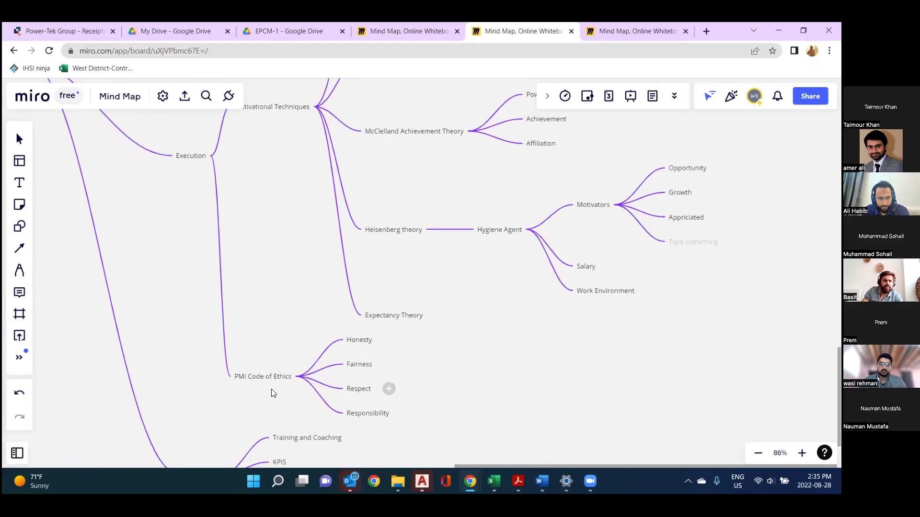
scroll(296, 280, down, 4)
scroll(296, 280, left, 3)
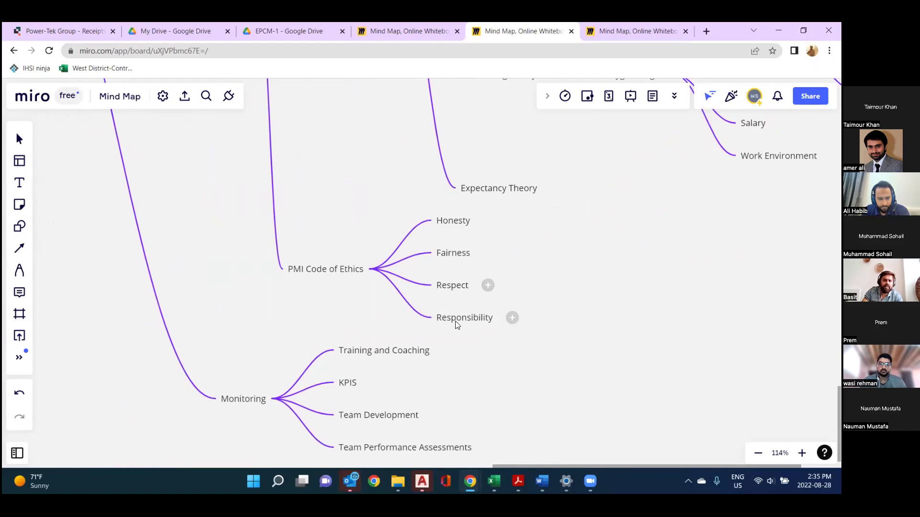
Review the Monitoring topics of the Teams branch, from Training and Coaching to Team Performance Assessments
scroll(238, 422, down, 3)
scroll(266, 396, down, 2)
scroll(340, 399, down, 5)
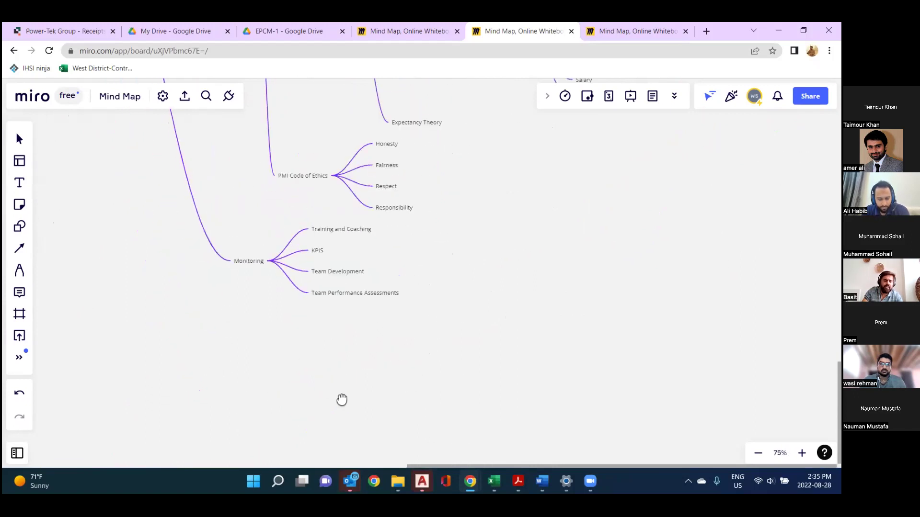
scroll(384, 273, right, 5)
scroll(384, 274, down, 2)
scroll(431, 275, up, 3)
scroll(447, 276, up, 3)
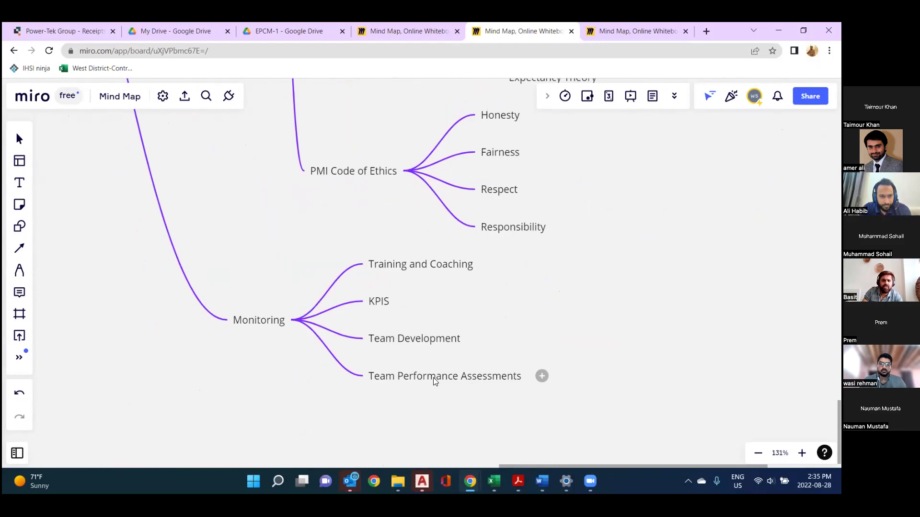
scroll(434, 378, down, 10)
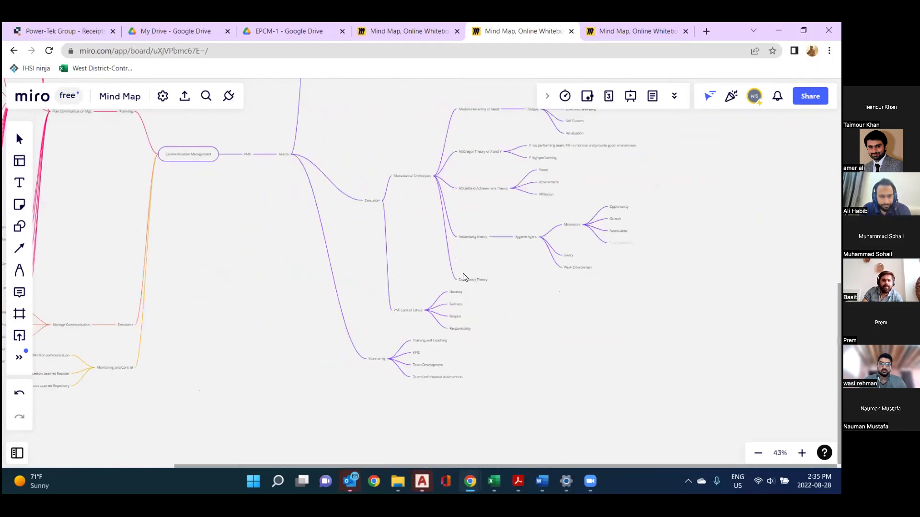
Switch to the Agile mind map board and show the browser window maximized
drag(723, 31, 566, 182)
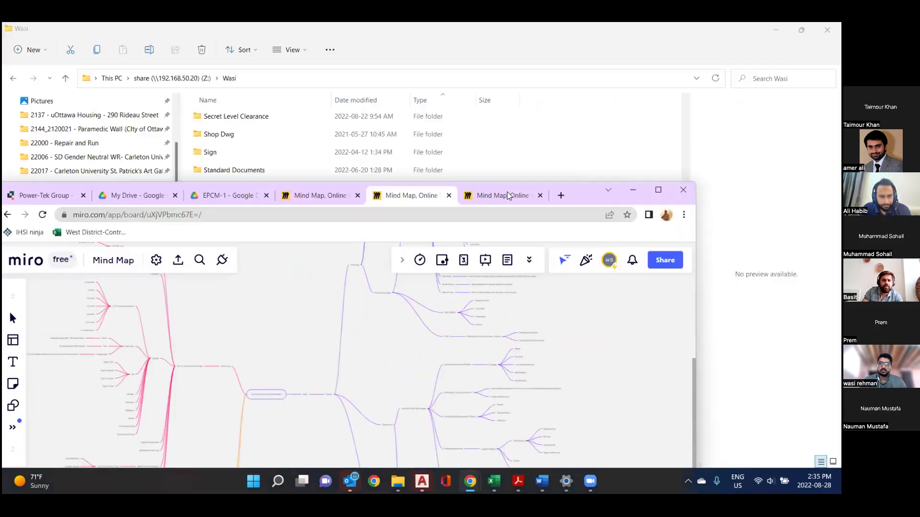
key(ctrl+Tab)
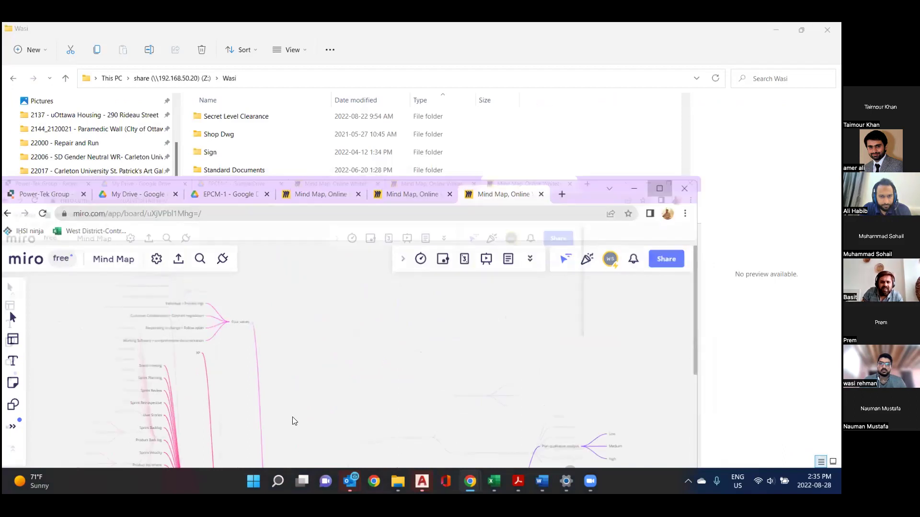
click(658, 190)
scroll(258, 258, down, 10)
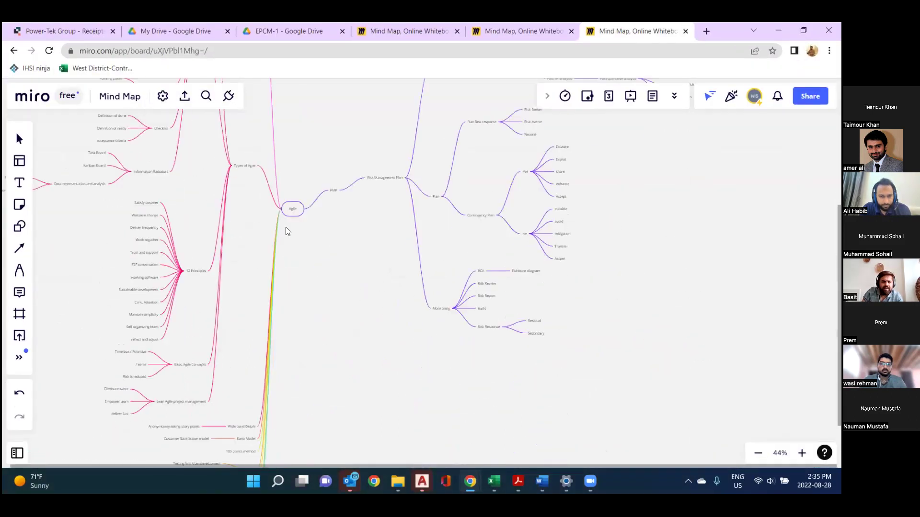
scroll(374, 240, up, 5)
scroll(513, 374, up, 5)
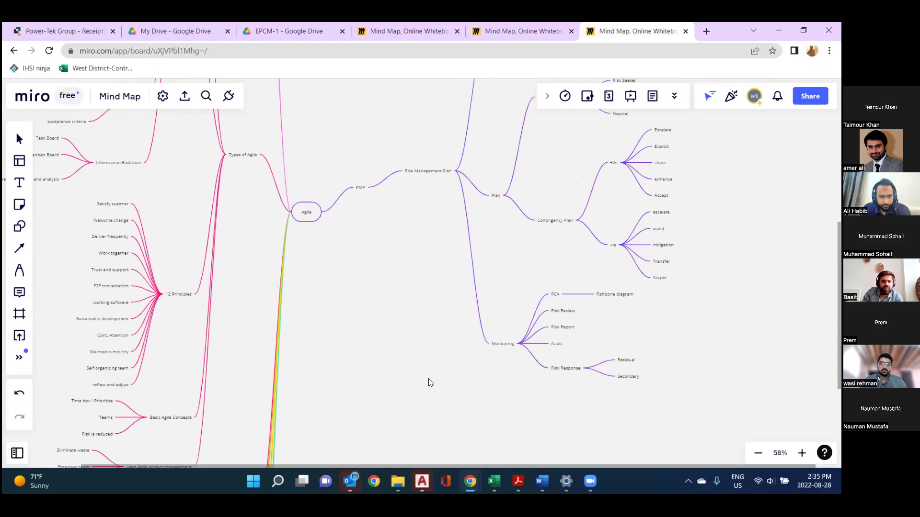
Examine the Four values branch of the Agile mind map, from Individual > Process mgt to Working Software > comprehensive documentation
scroll(476, 397, up, 2)
scroll(462, 363, up, 5)
scroll(462, 363, left, 5)
scroll(390, 274, down, 5)
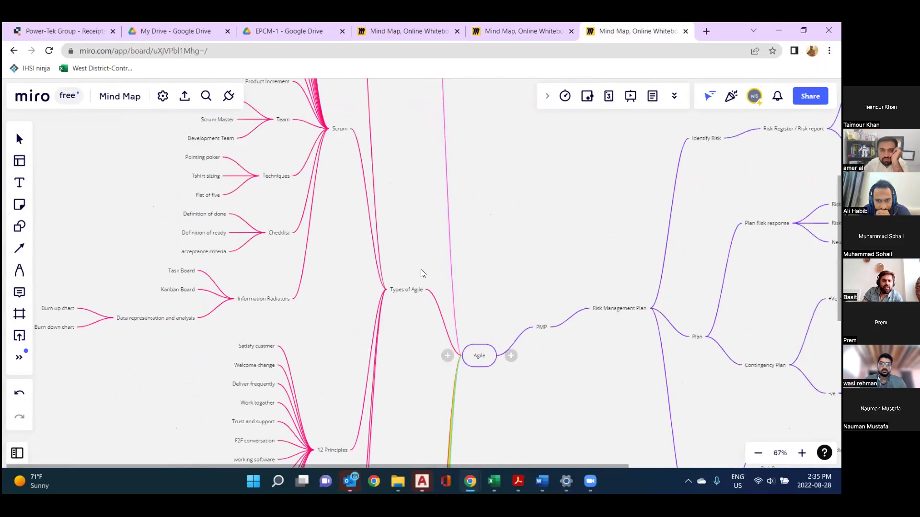
scroll(424, 272, up, 5)
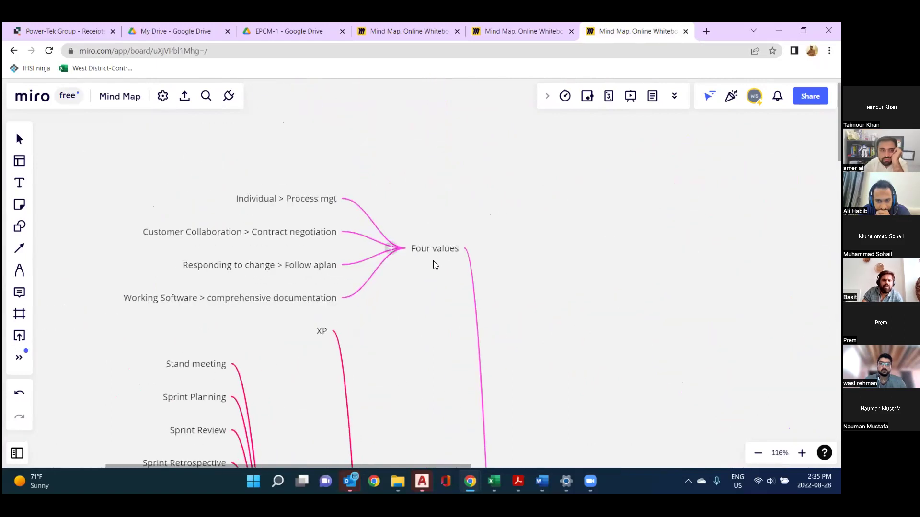
scroll(432, 261, up, 1)
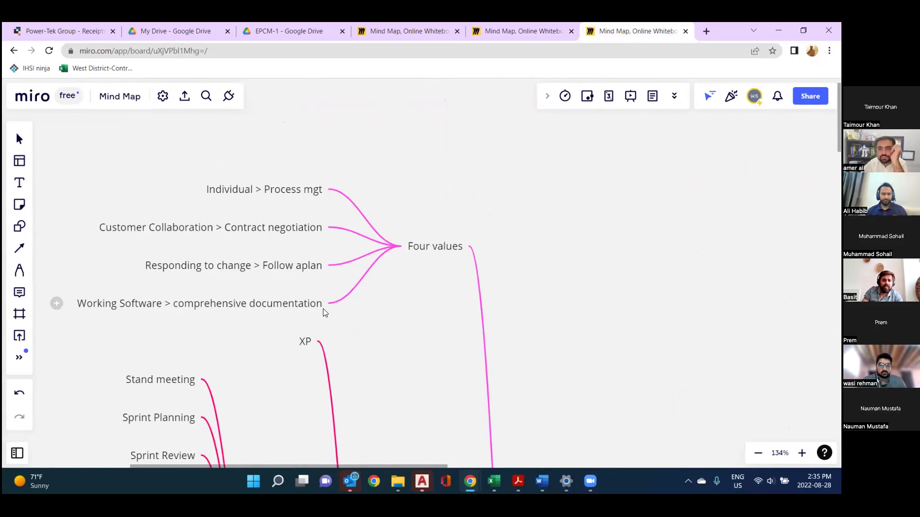
Look over the Types of Agile branch, including XP, Scrum, 12 Principles, Basic Agile Concepts and Lean Agile project management
drag(305, 345, 305, 139)
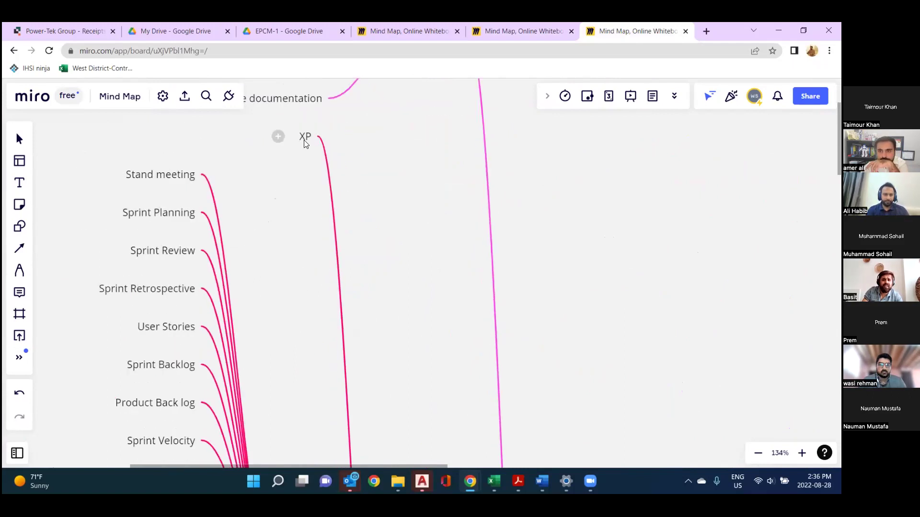
scroll(303, 140, down, 5)
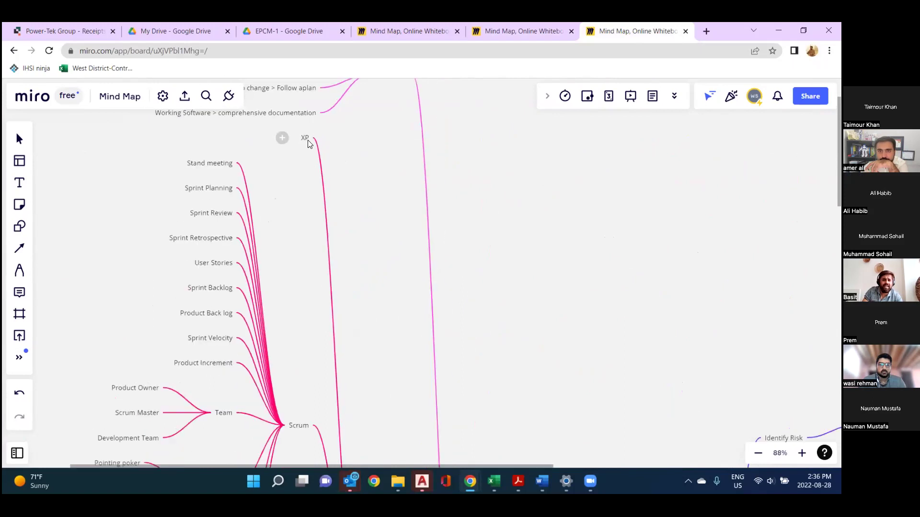
scroll(309, 145, down, 7)
scroll(300, 237, up, 3)
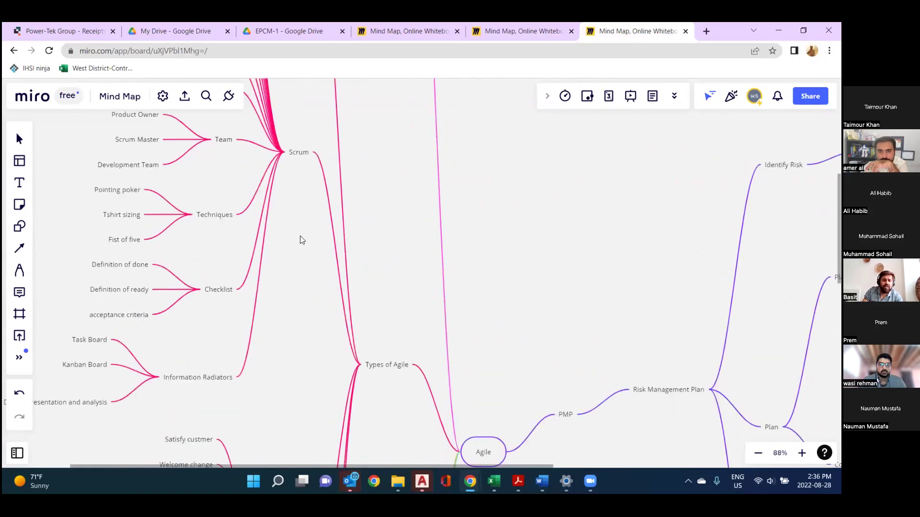
scroll(263, 369, down, 10)
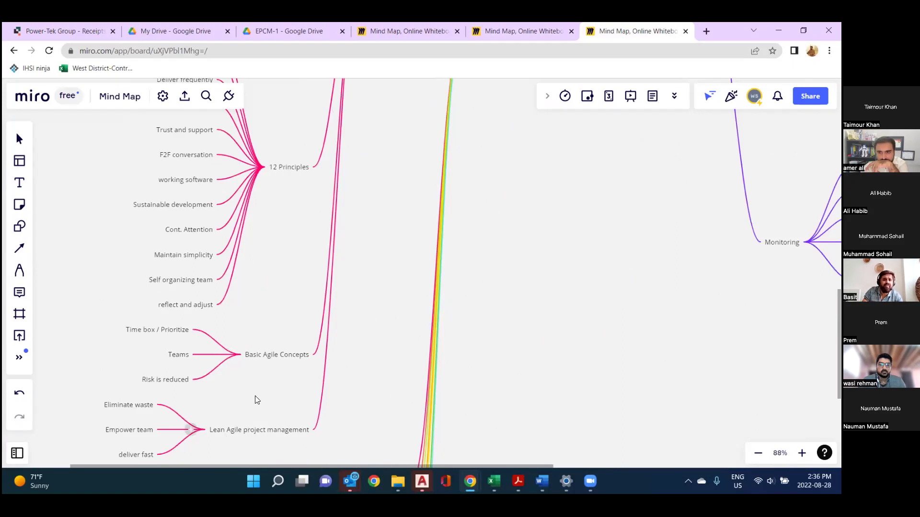
scroll(281, 350, up, 9)
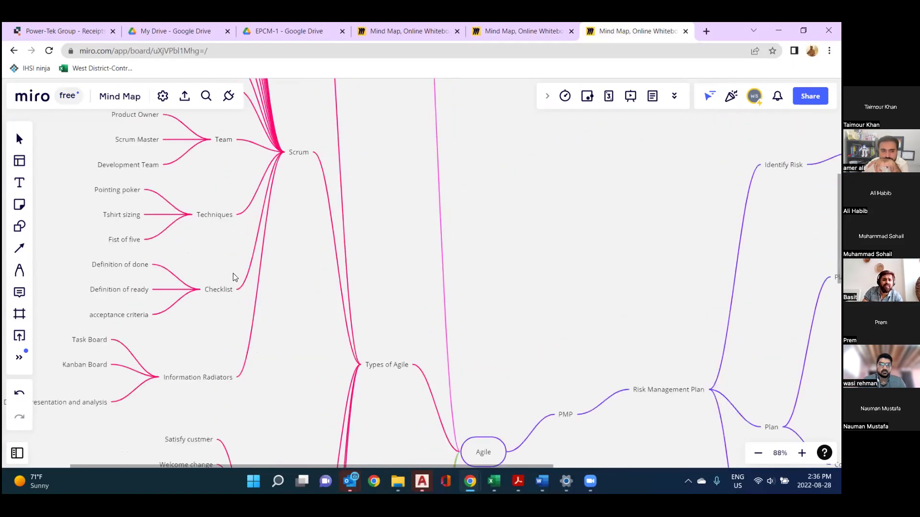
Return to the upper Scrum topics and examine them from Stand meeting to Product Increment
scroll(198, 295, up, 8)
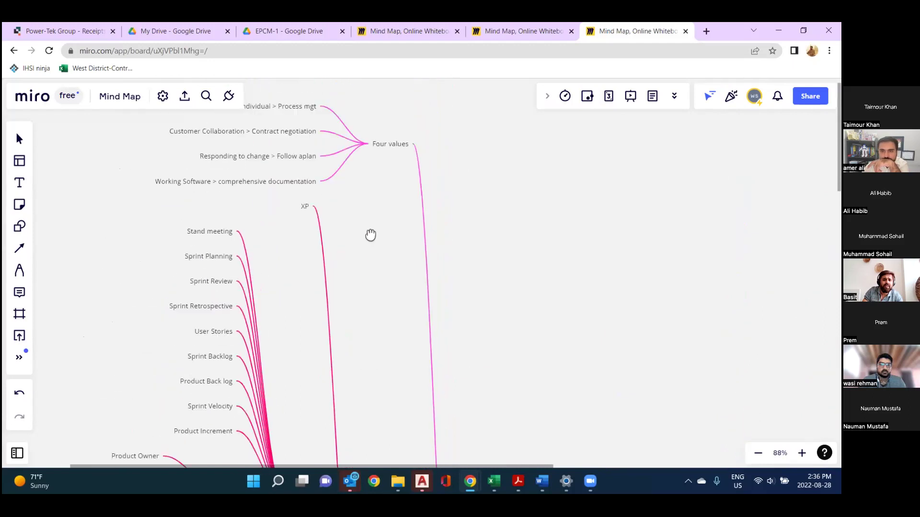
scroll(285, 173, up, 5)
scroll(285, 173, up, 3)
scroll(282, 167, up, 2)
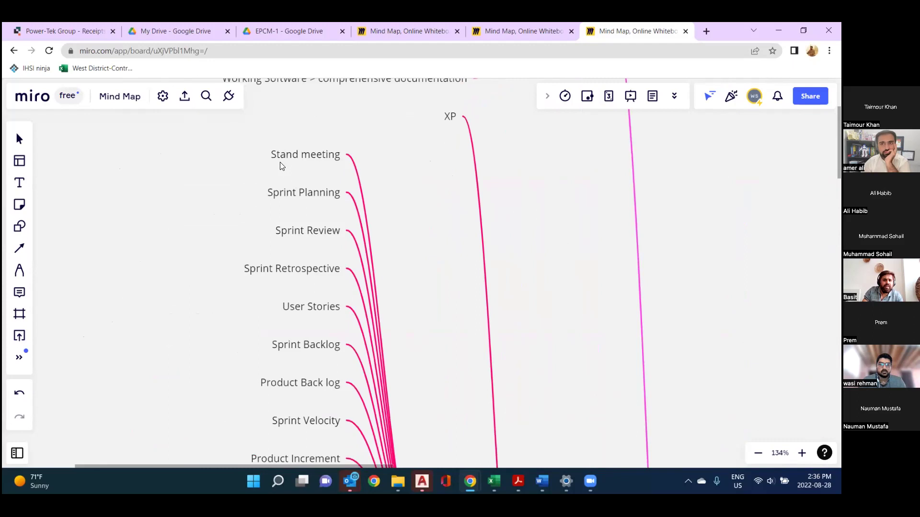
Read through the Scrum branch from Stand meeting down to its Team, Techniques and Checklist subtopics
scroll(282, 166, up, 4)
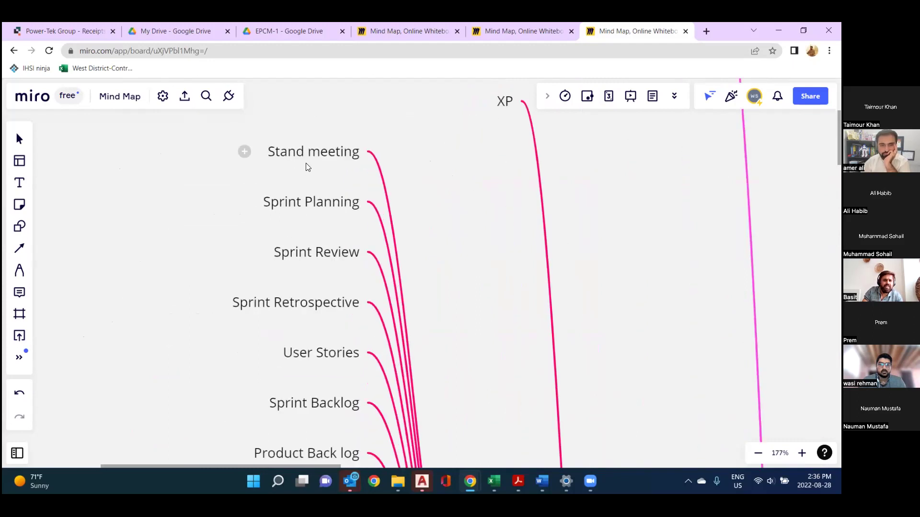
scroll(289, 222, down, 2)
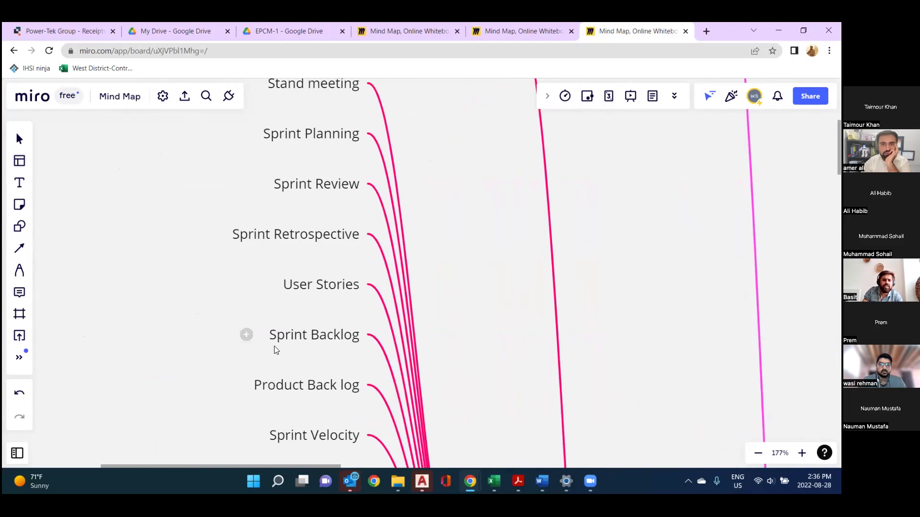
scroll(315, 343, down, 4)
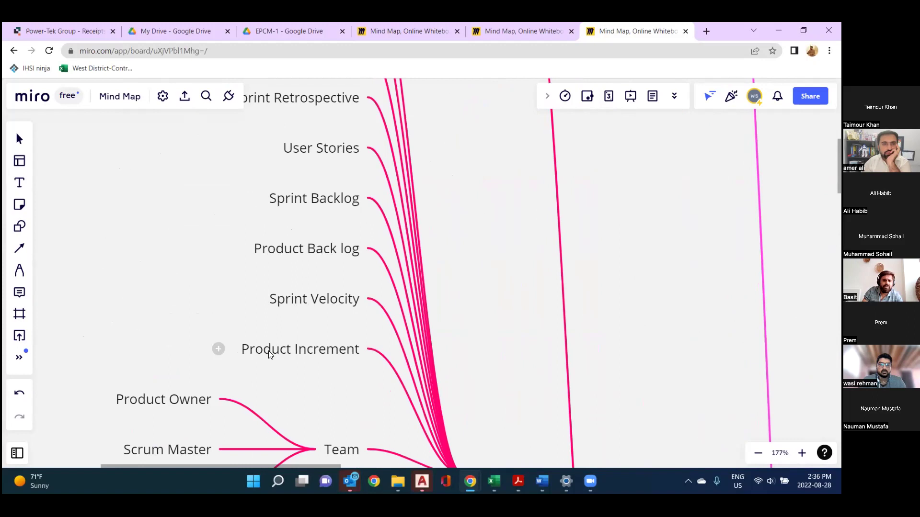
scroll(307, 329, down, 6)
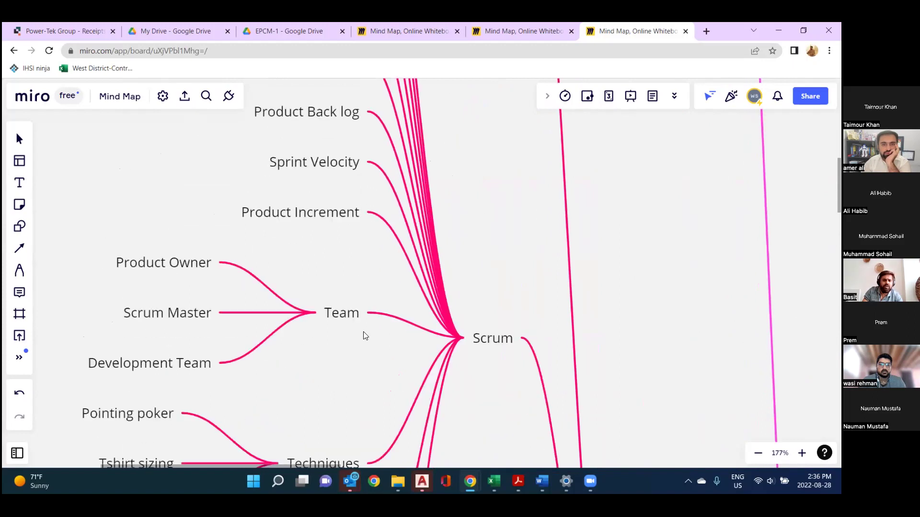
scroll(340, 265, down, 2)
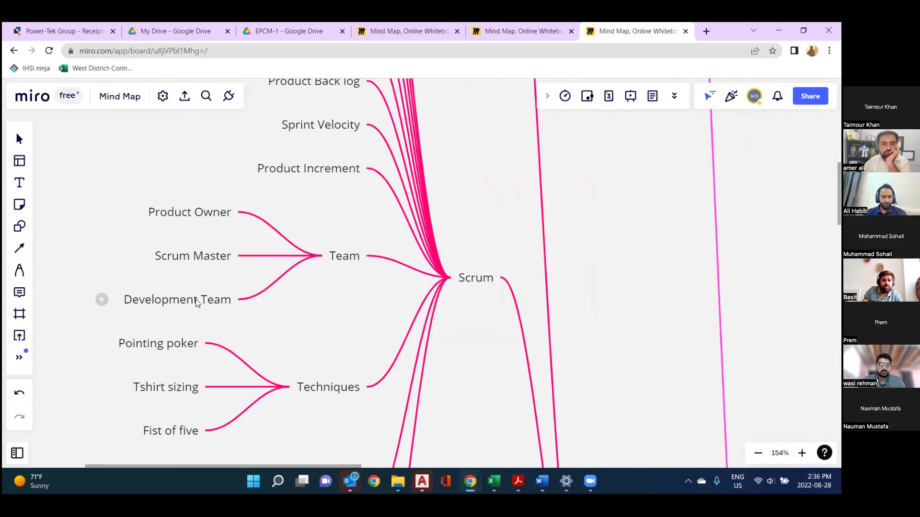
scroll(326, 333, down, 2)
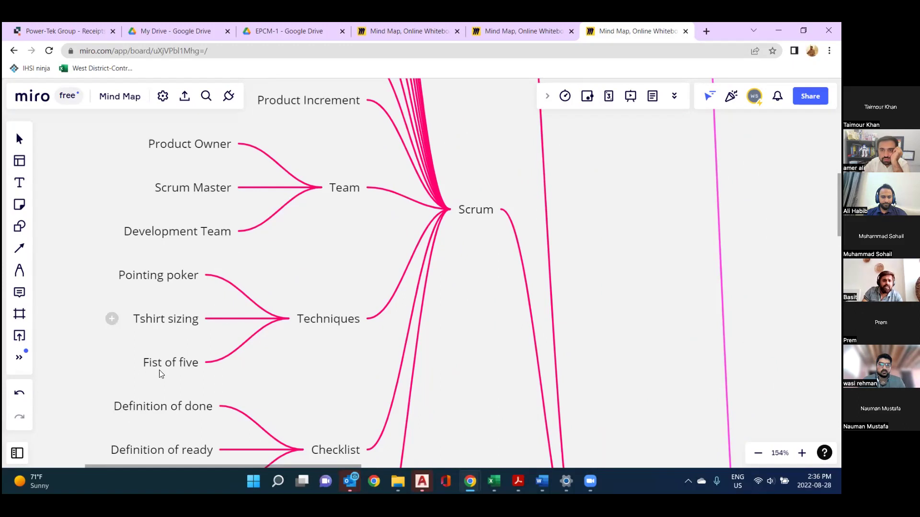
scroll(201, 350, down, 4)
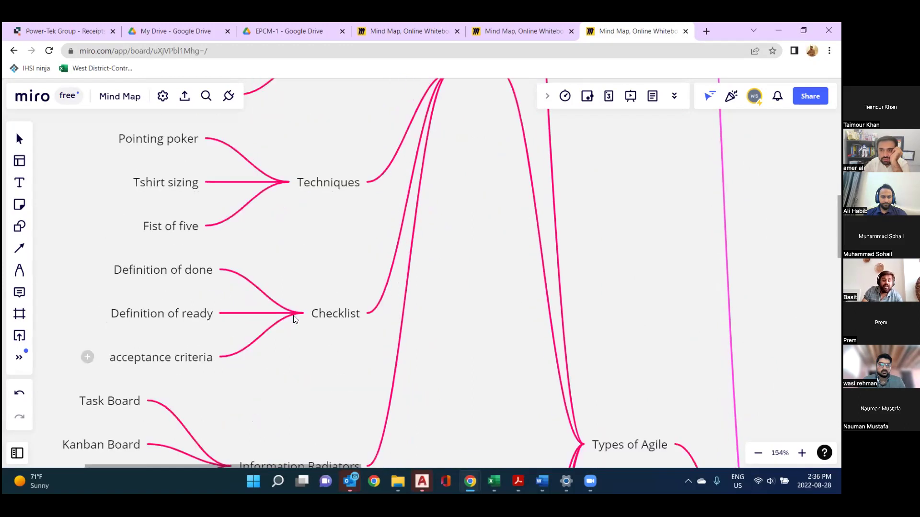
scroll(254, 317, down, 2)
scroll(109, 294, up, 2)
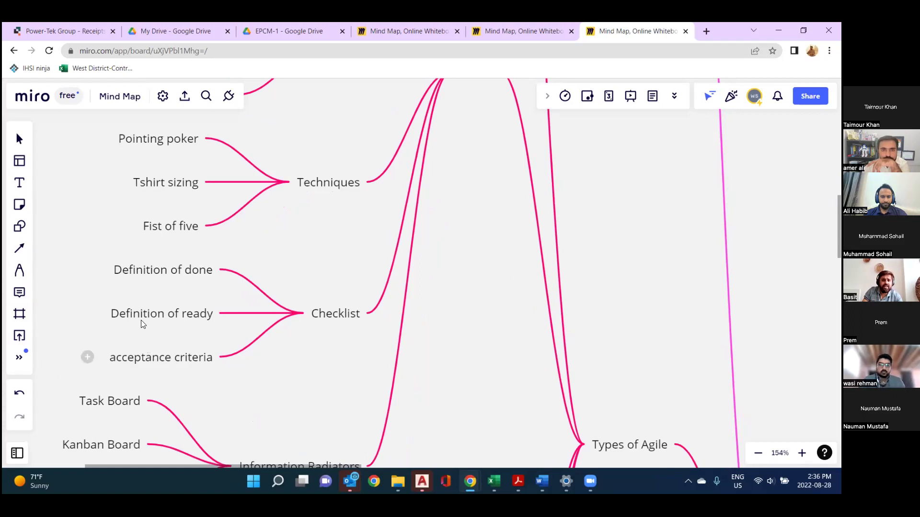
Examine the Information Radiators topic under Scrum, including Task Board, Kanban Board and the burn up and burn down charts
scroll(240, 336, down, 5)
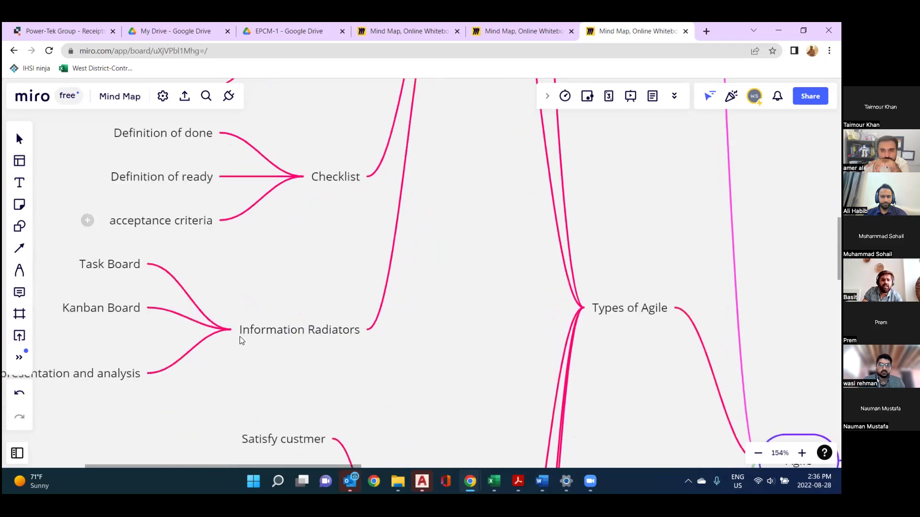
scroll(219, 326, up, 1)
scroll(219, 325, down, 1)
scroll(274, 327, down, 2)
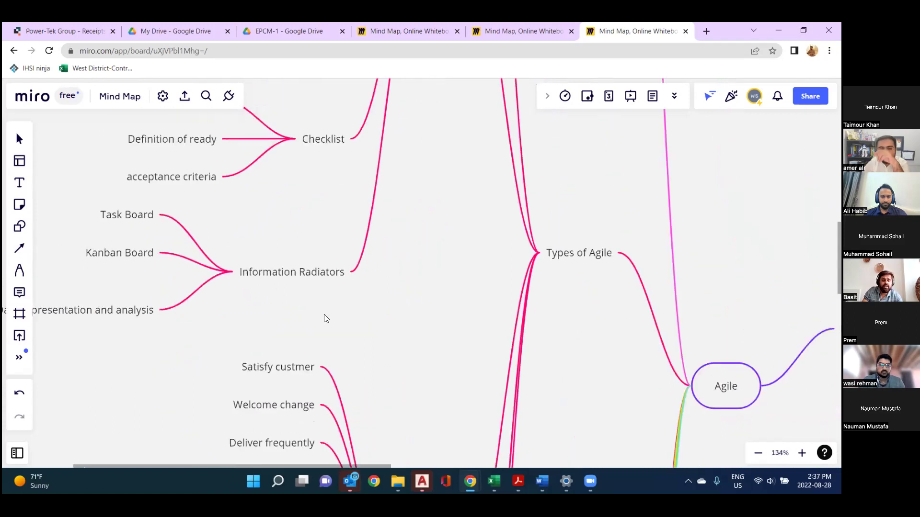
drag(300, 316, 476, 329)
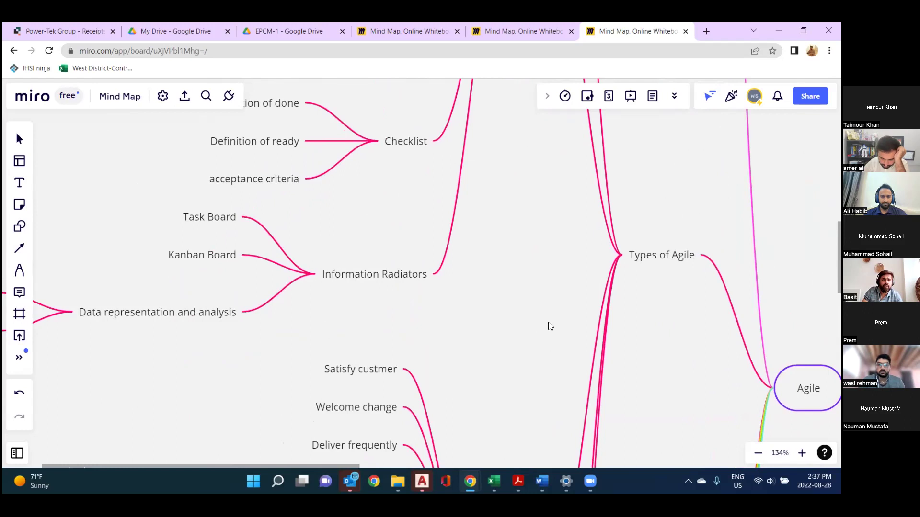
scroll(548, 325, left, 5)
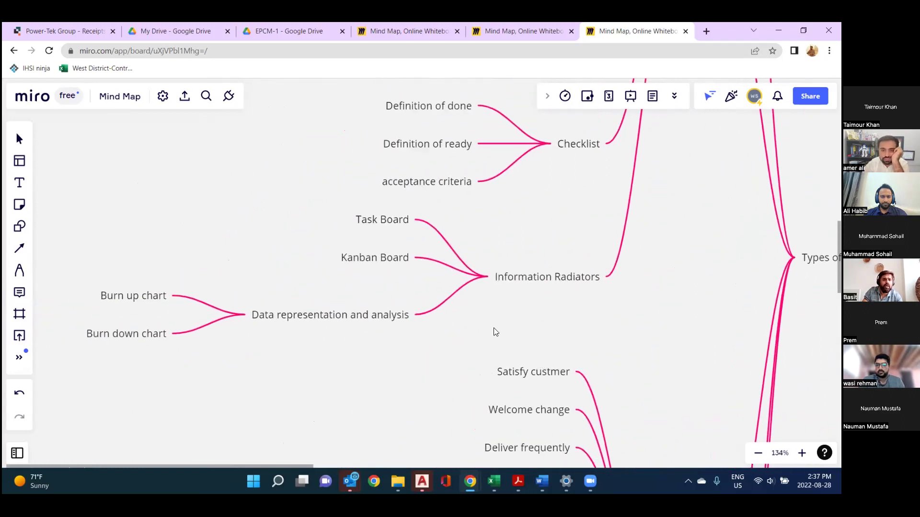
scroll(413, 273, up, 3)
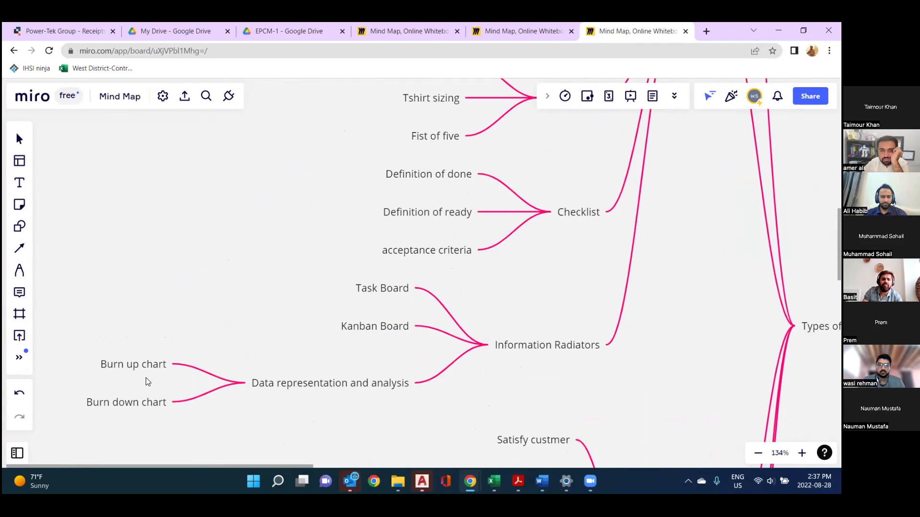
scroll(197, 325, down, 4)
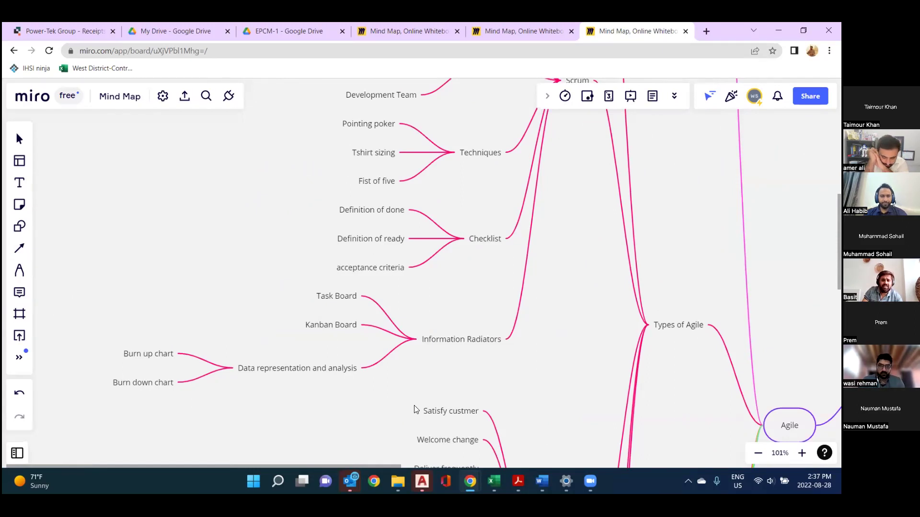
Examine the 12 Principles branch of the Agile map, from Satisfy custmer to reflect and adjust
scroll(269, 259, down, 3)
scroll(269, 259, right, 3)
scroll(288, 204, down, 4)
scroll(288, 204, right, 3)
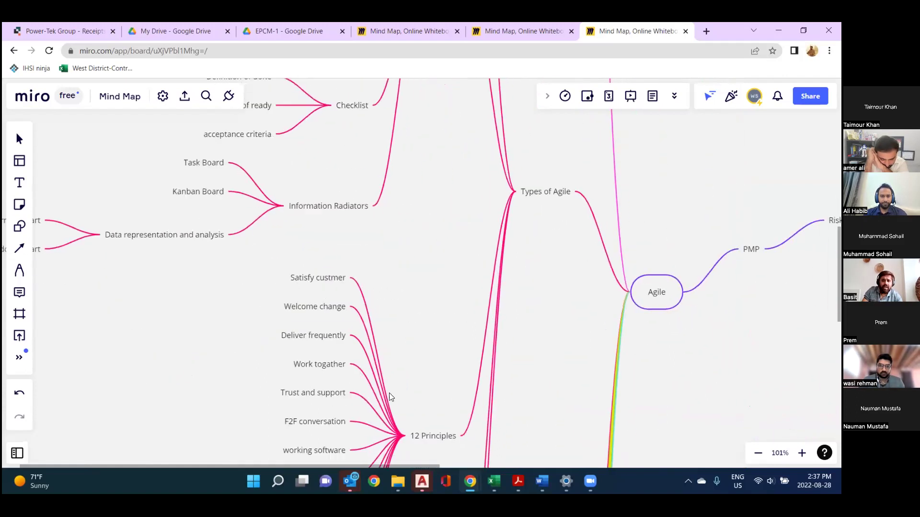
scroll(428, 326, down, 3)
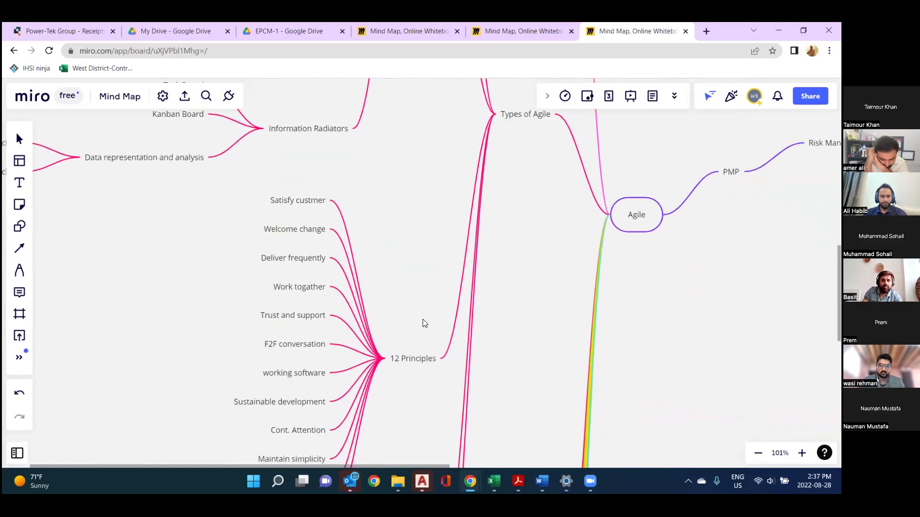
scroll(421, 373, up, 2)
scroll(429, 402, down, 5)
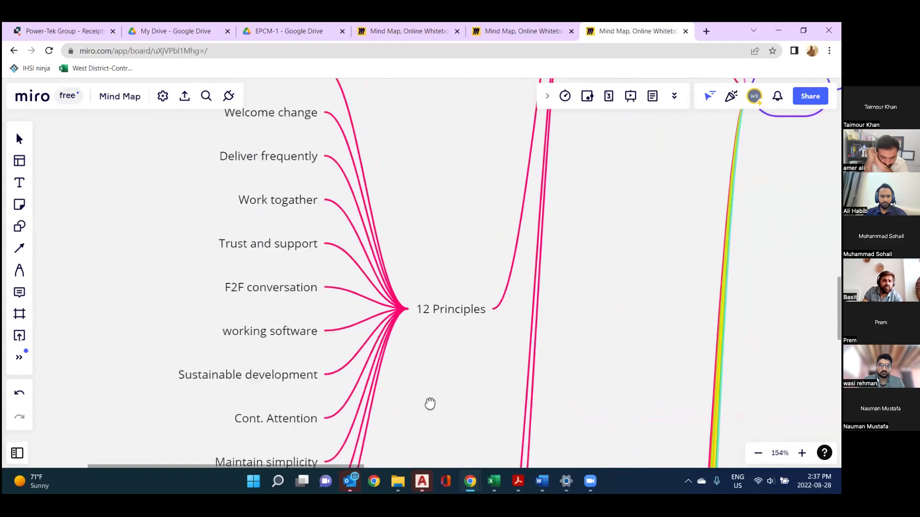
scroll(367, 166, up, 3)
scroll(348, 101, up, 3)
scroll(348, 102, left, 2)
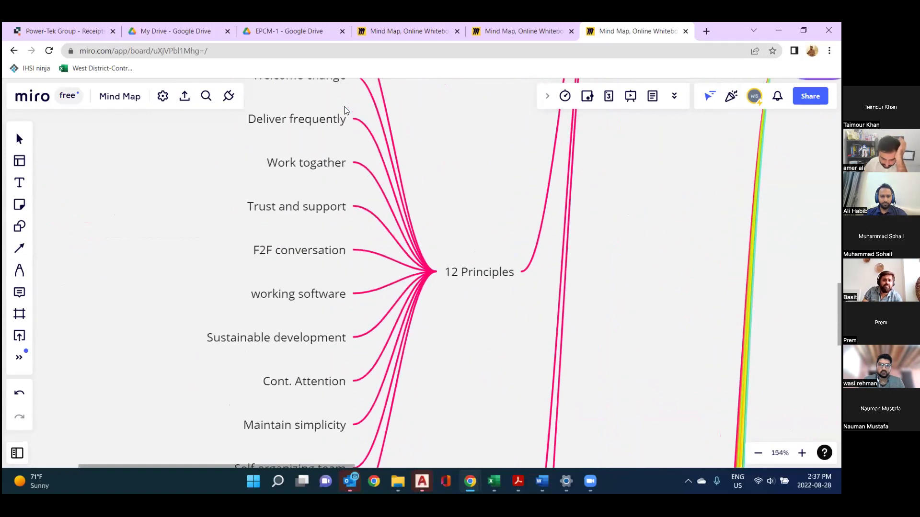
scroll(367, 166, up, 3)
scroll(367, 165, left, 1)
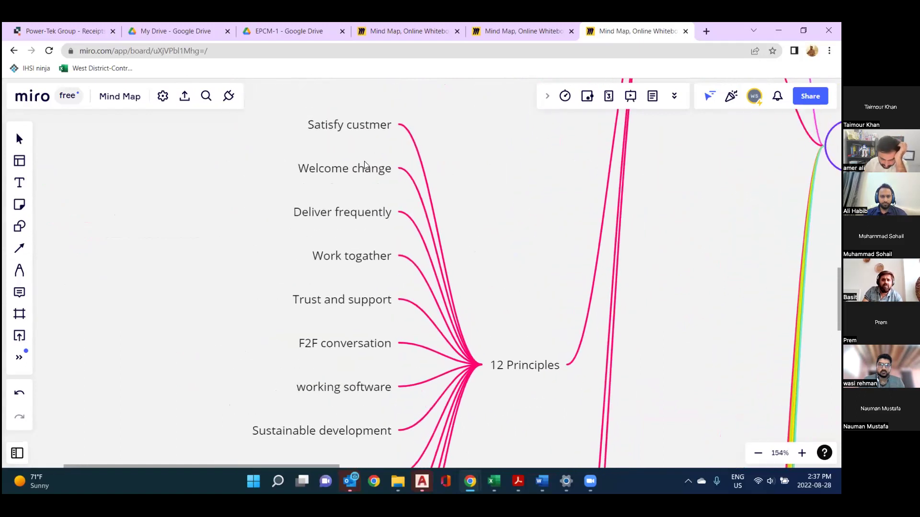
scroll(320, 308, down, 3)
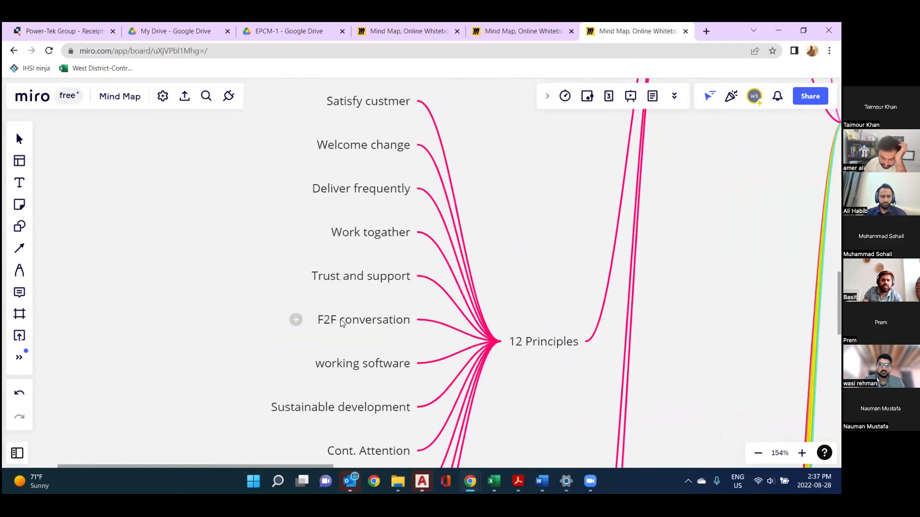
scroll(341, 322, down, 3)
scroll(314, 284, down, 3)
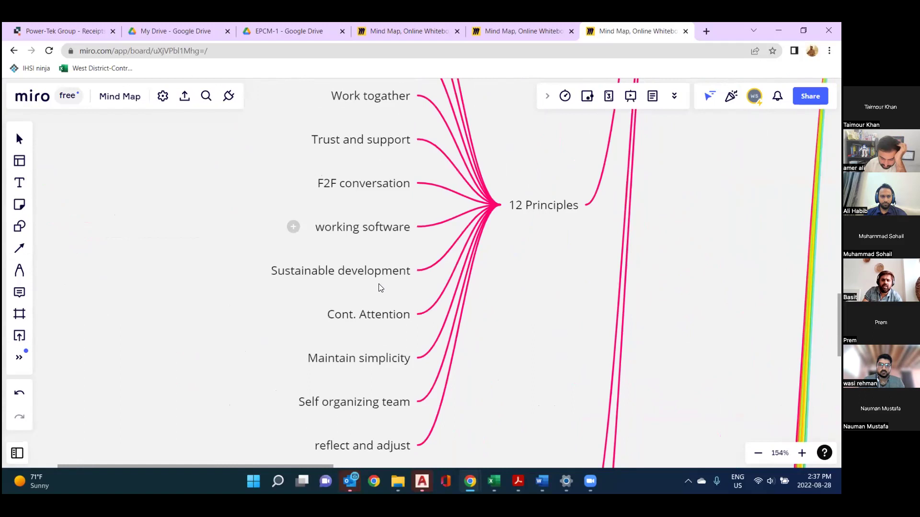
scroll(346, 260, down, 3)
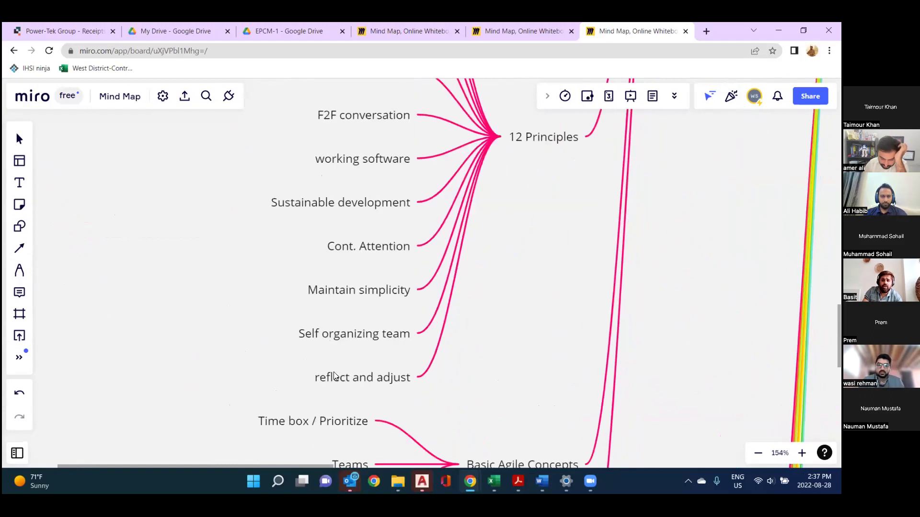
Review the Basic Agile Concepts and Lean Agile project management branches with their subtopics
scroll(420, 364, down, 6)
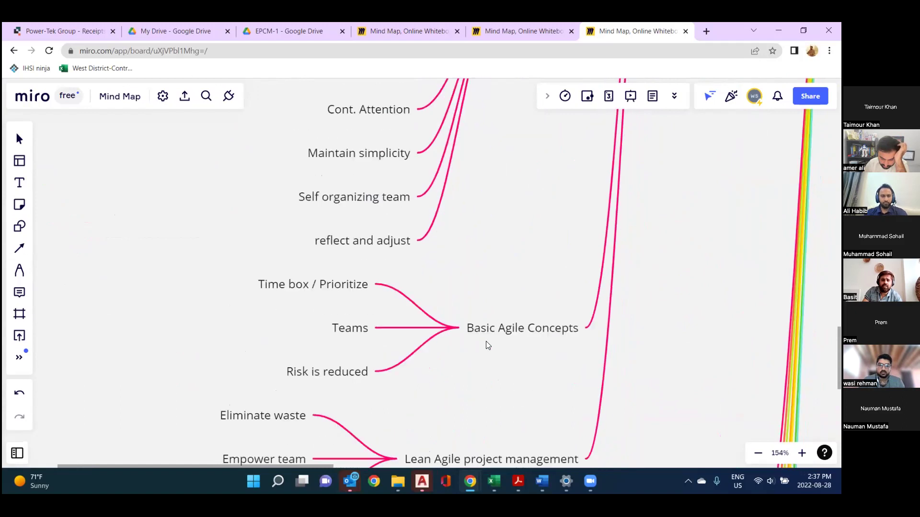
scroll(329, 302, down, 2)
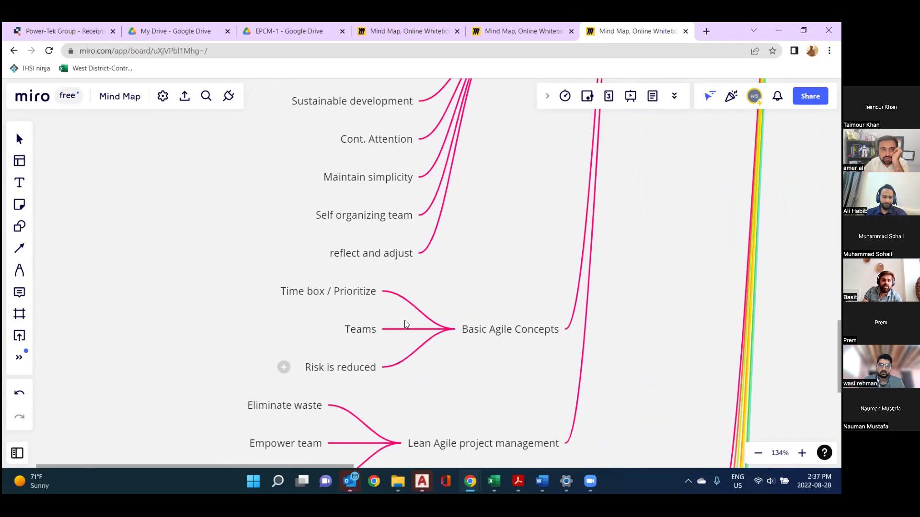
scroll(404, 320, down, 5)
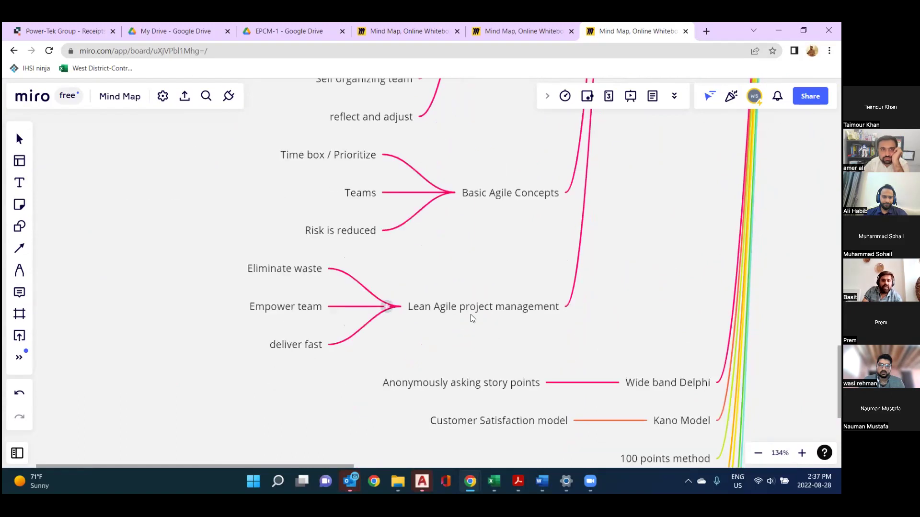